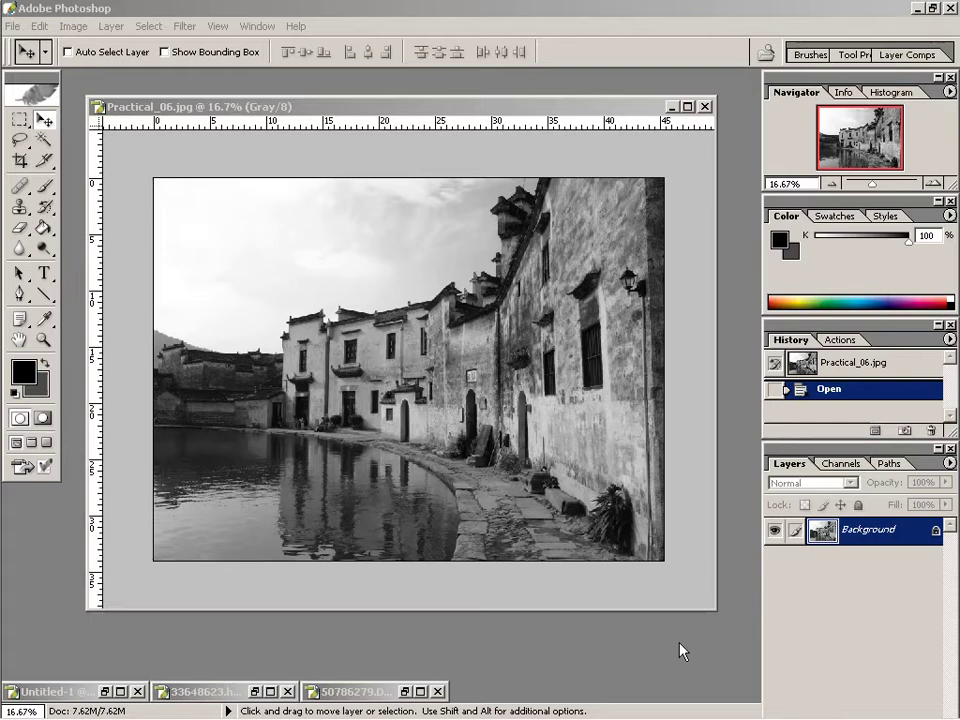
- Compare the photo Practical_06.jpg with the reference view 50786279.DSC_2941.jpg
{"action": "left_click", "coordinate": [673, 106]}
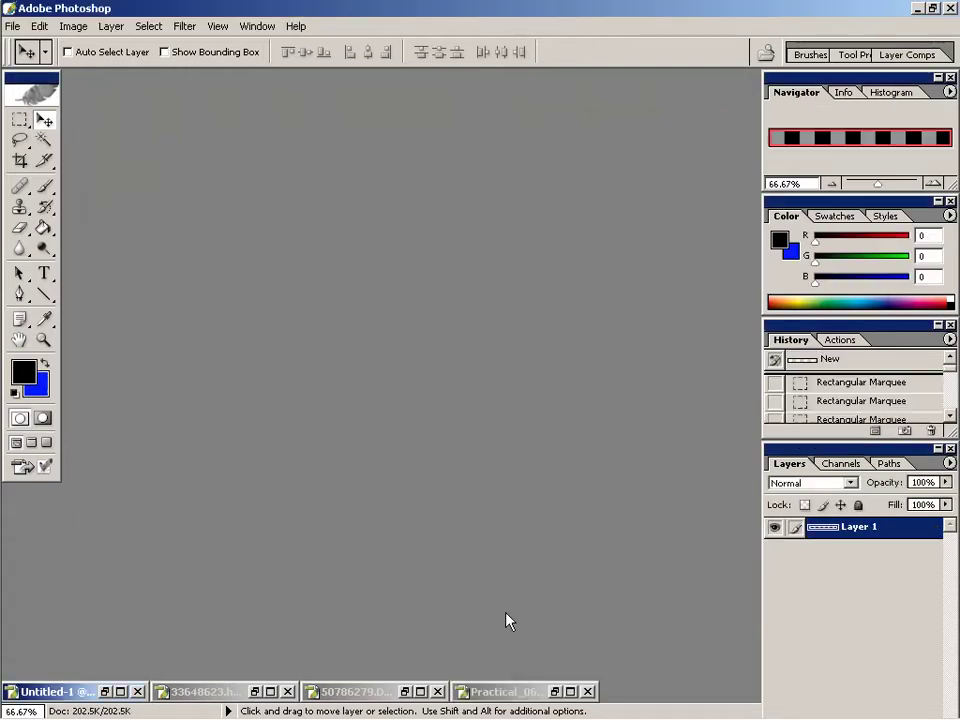
{"action": "left_click", "coordinate": [405, 691]}
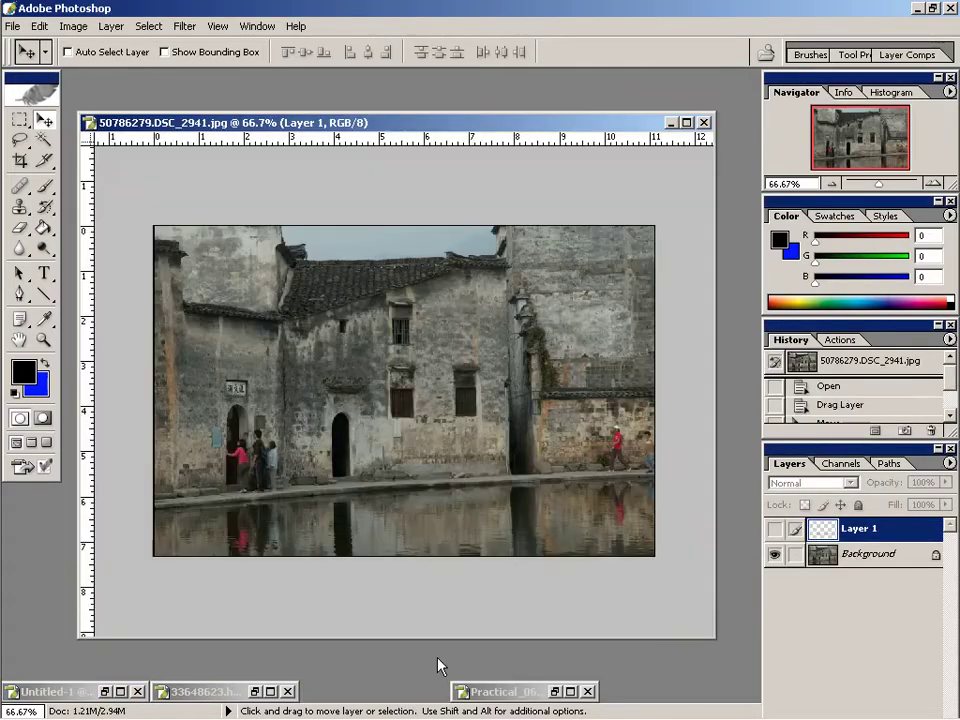
{"action": "left_click_drag", "start_coordinate": [535, 127], "coordinate": [528, 127]}
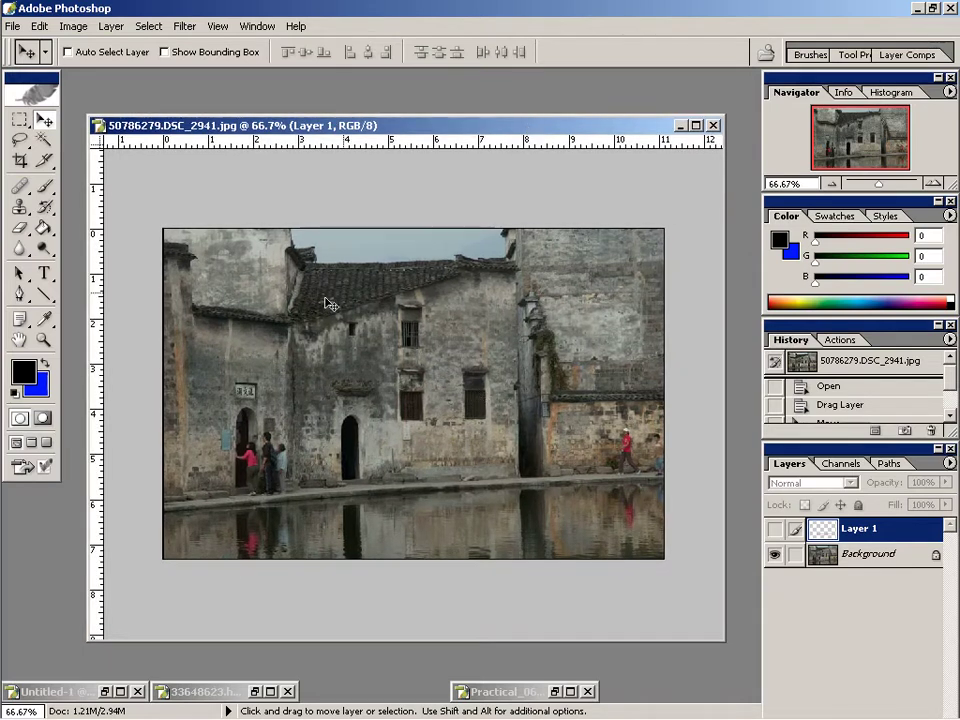
{"action": "left_click", "coordinate": [555, 691]}
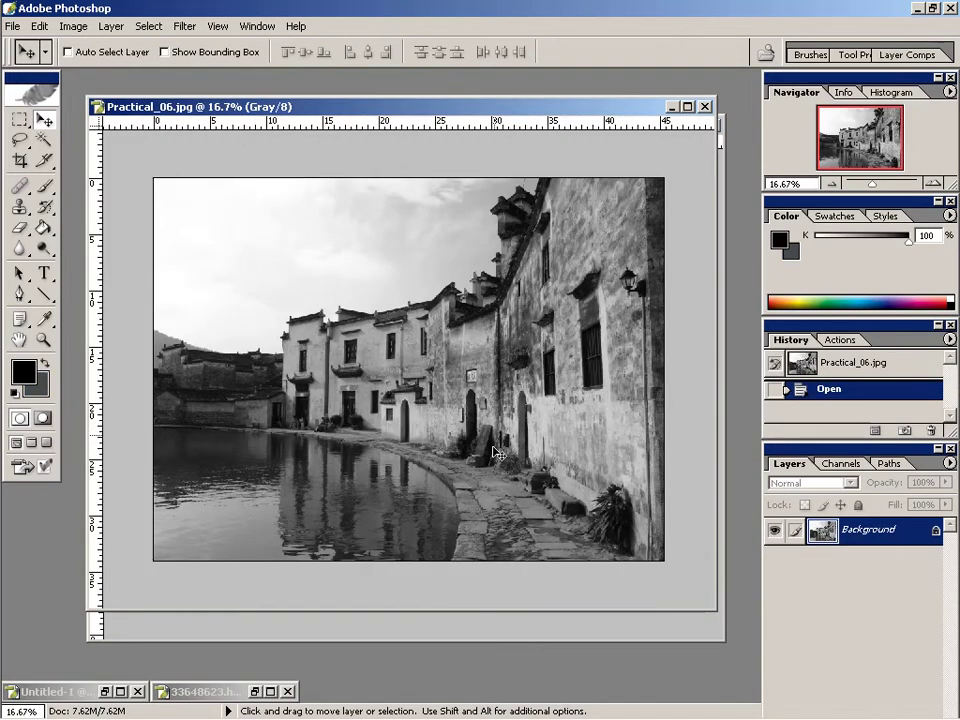
{"action": "left_click", "coordinate": [674, 106]}
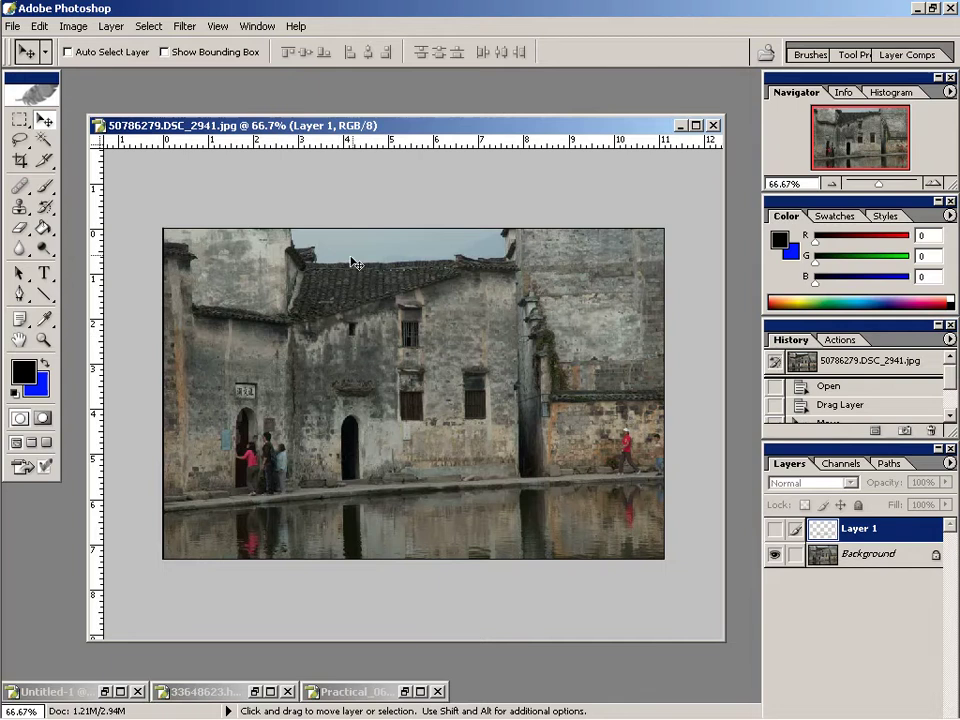
- Inspect the people and doorways in 50786279.DSC_2941.jpg up close, and close the photo without saving
{"action": "key", "text": "z"}
{"action": "left_click_drag", "start_coordinate": [337, 366], "coordinate": [257, 472]}
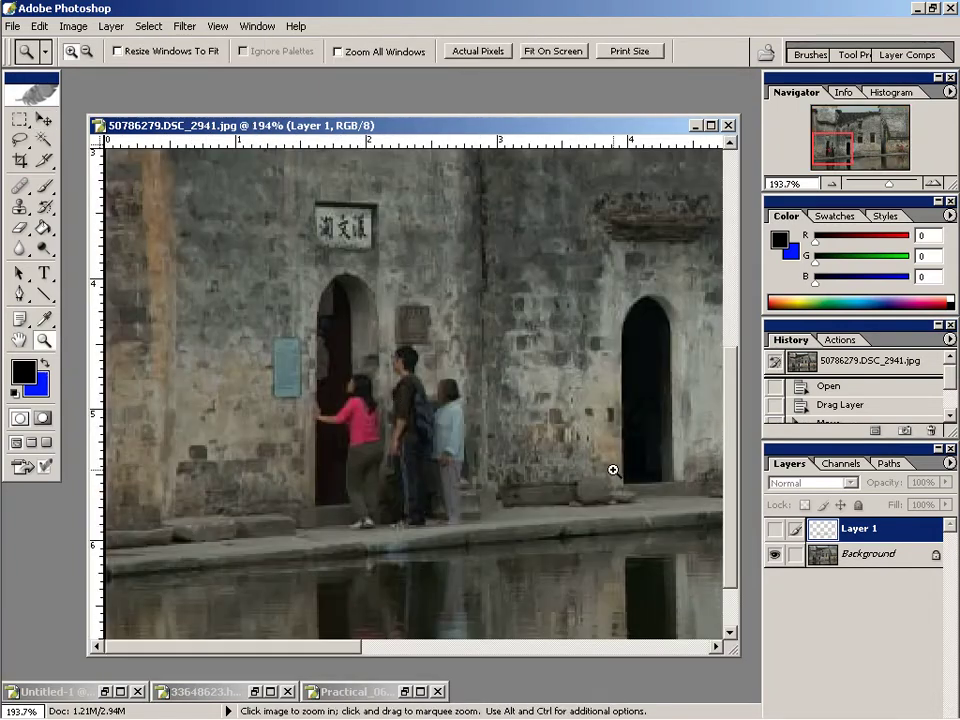
{"action": "key", "text": "v"}
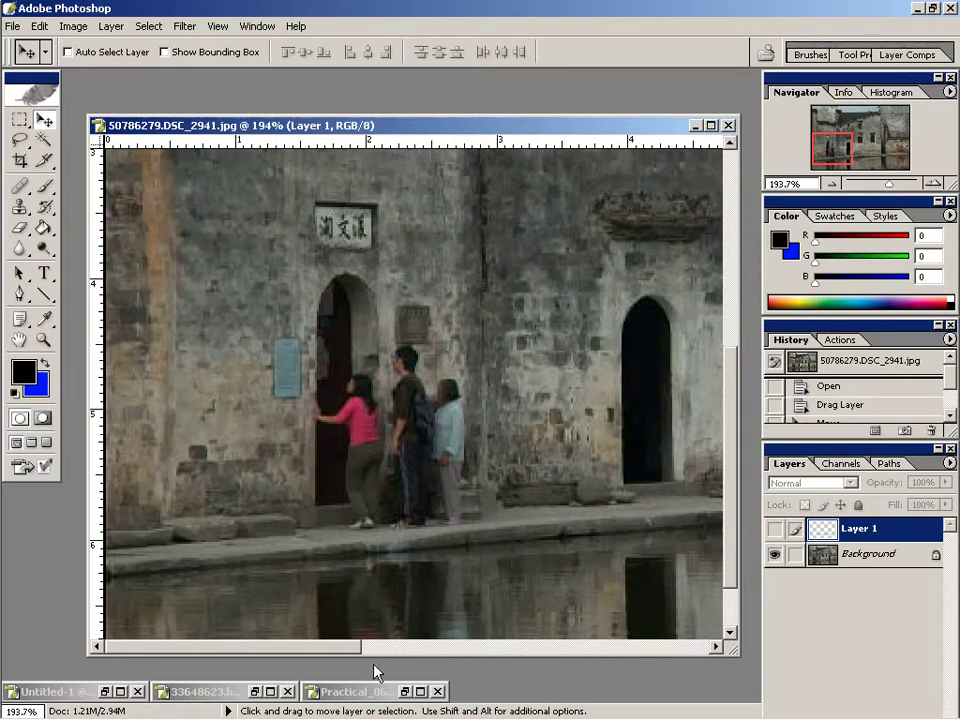
{"action": "left_click_drag", "start_coordinate": [344, 646], "coordinate": [487, 646]}
{"action": "left_click", "coordinate": [728, 125]}
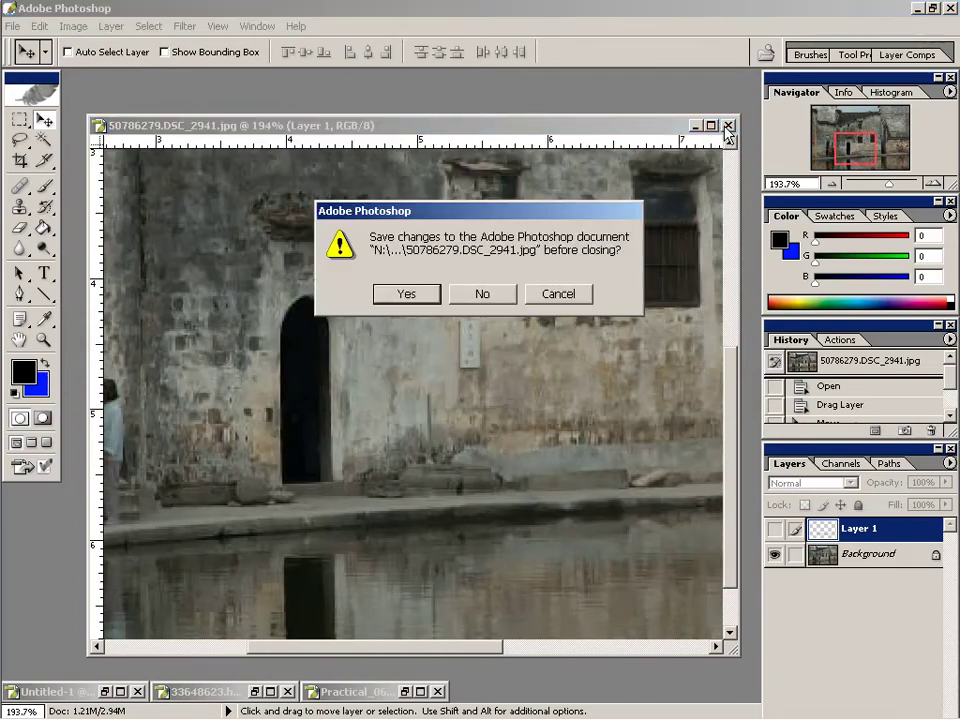
{"action": "left_click", "coordinate": [503, 292]}
- Examine the building façade with its doors and windows in 33648623.hongcun2.jpg up close
{"action": "left_click", "coordinate": [255, 691]}
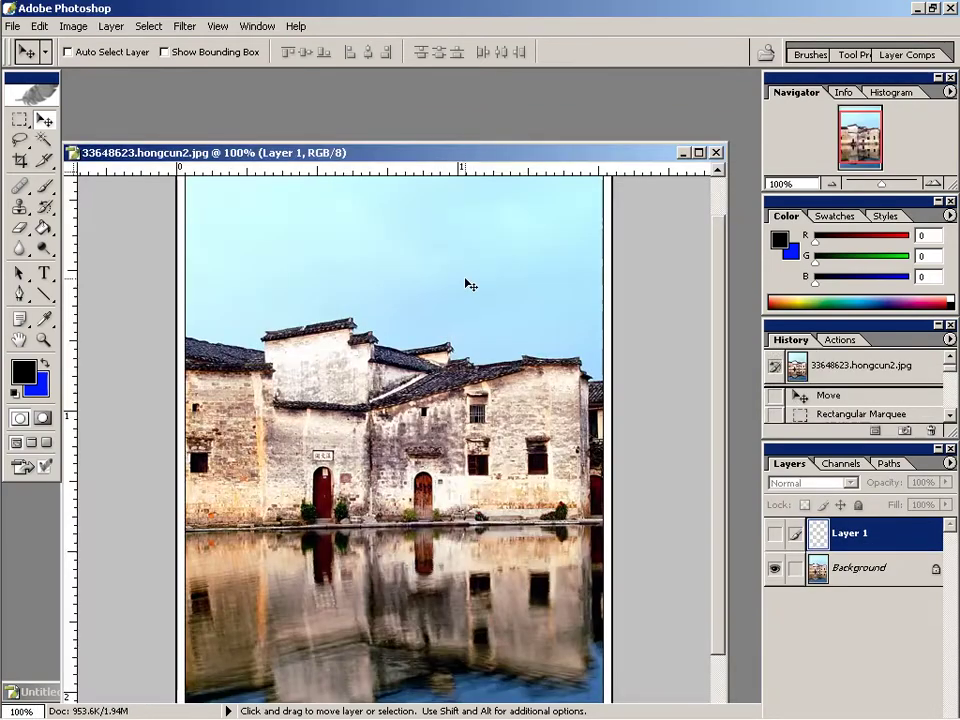
{"action": "left_click_drag", "start_coordinate": [476, 160], "coordinate": [500, 82]}
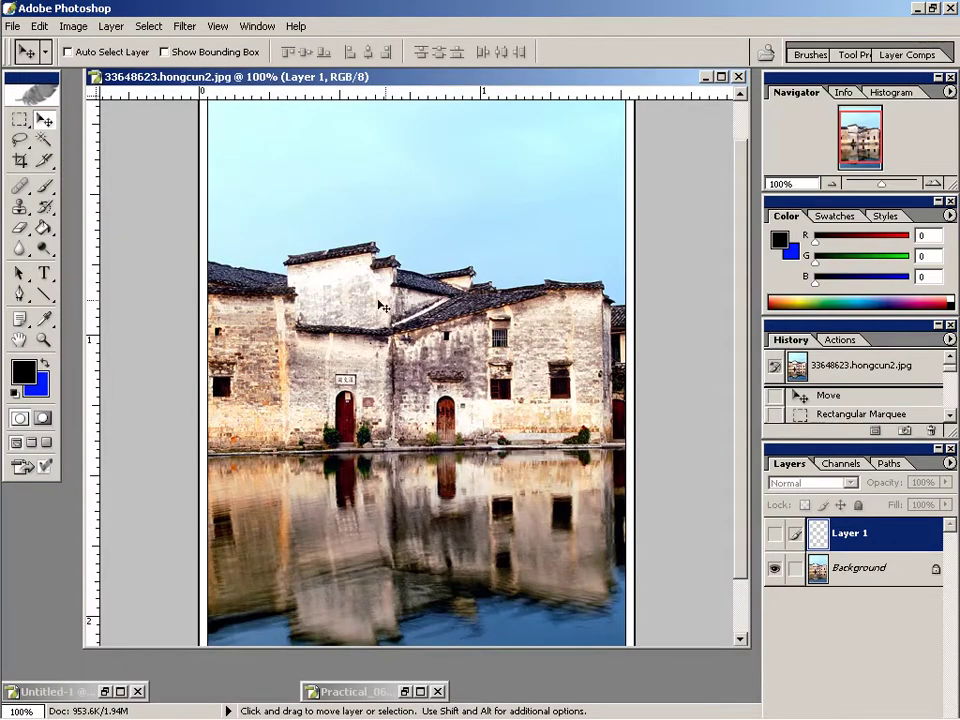
{"action": "key", "text": "z"}
{"action": "left_click_drag", "start_coordinate": [336, 230], "coordinate": [681, 507]}
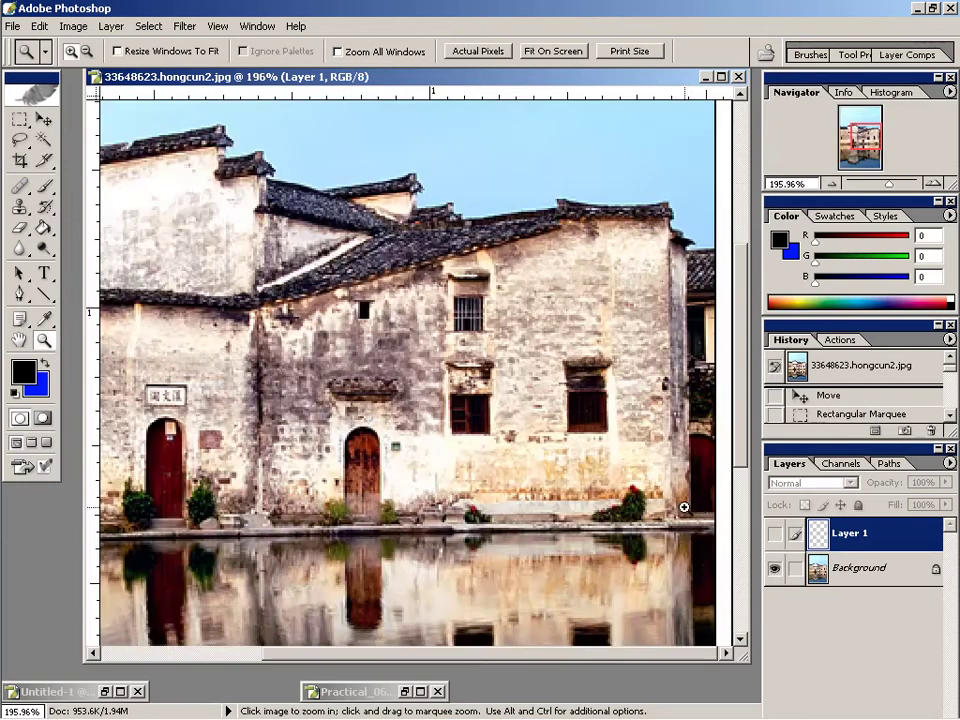
- Show the checkered scale strip on Layer 1 and slide it horizontally along the façade's base to gauge the building's width
{"action": "left_click", "coordinate": [776, 535]}
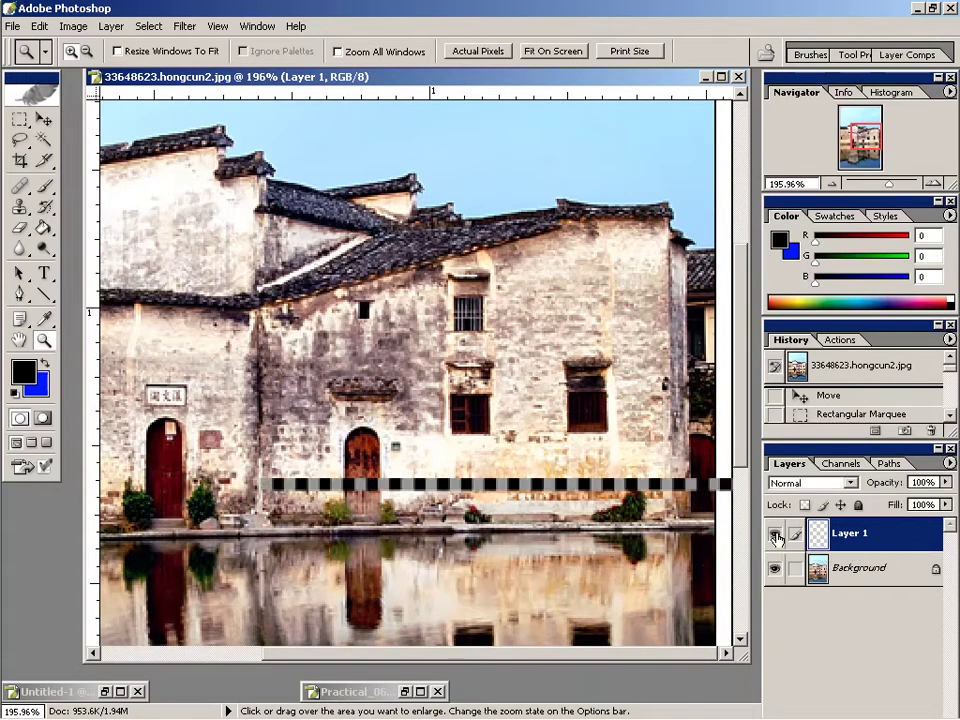
{"action": "key", "text": "v"}
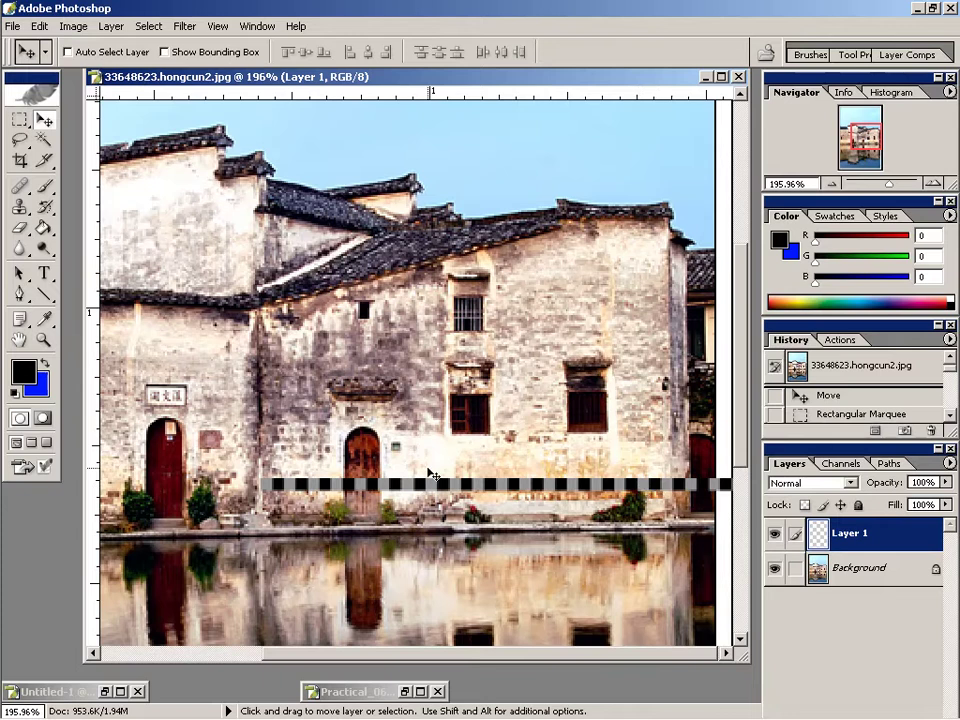
{"action": "left_click_drag", "start_coordinate": [417, 486], "coordinate": [441, 486], "text": "shift"}
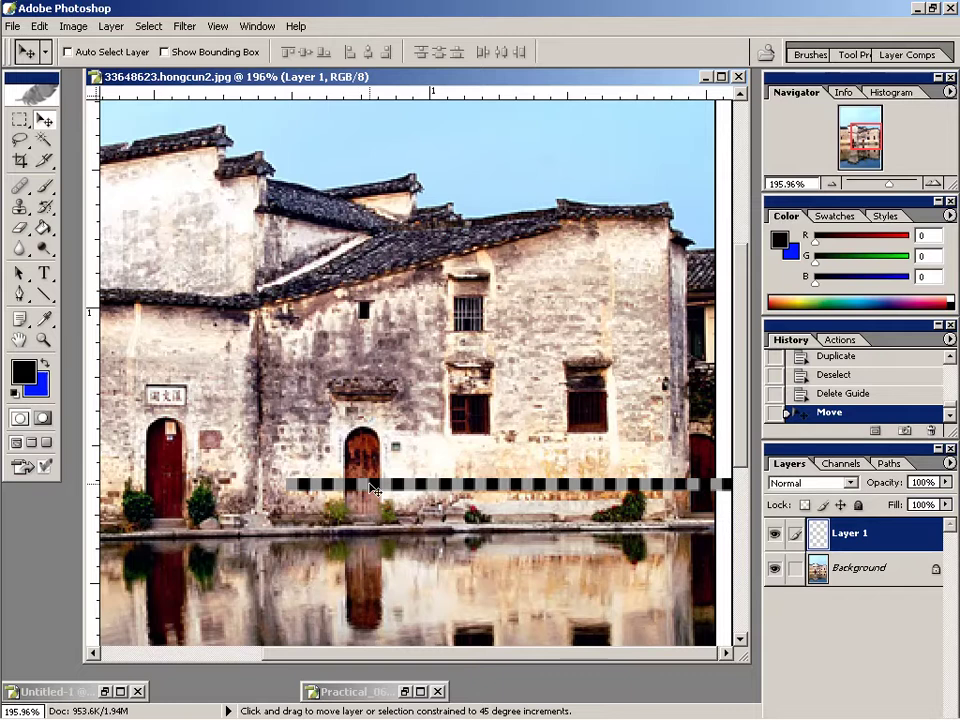
{"action": "left_click_drag", "start_coordinate": [372, 489], "coordinate": [345, 489], "text": "shift"}
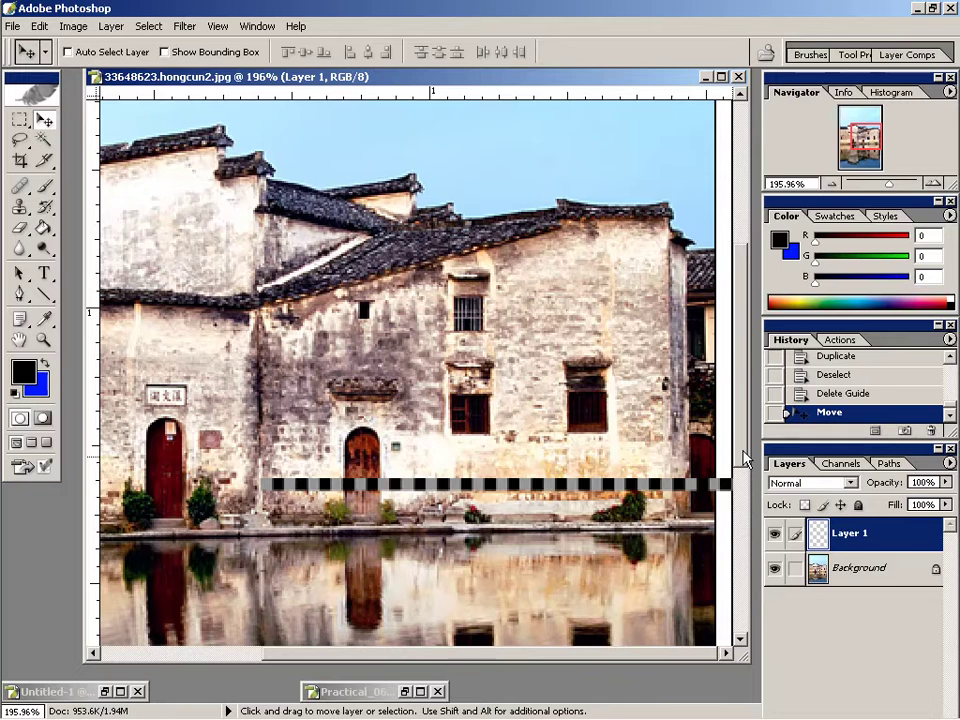
{"action": "scroll", "coordinate": [745, 460], "scroll_direction": "down", "scroll_amount": 1}
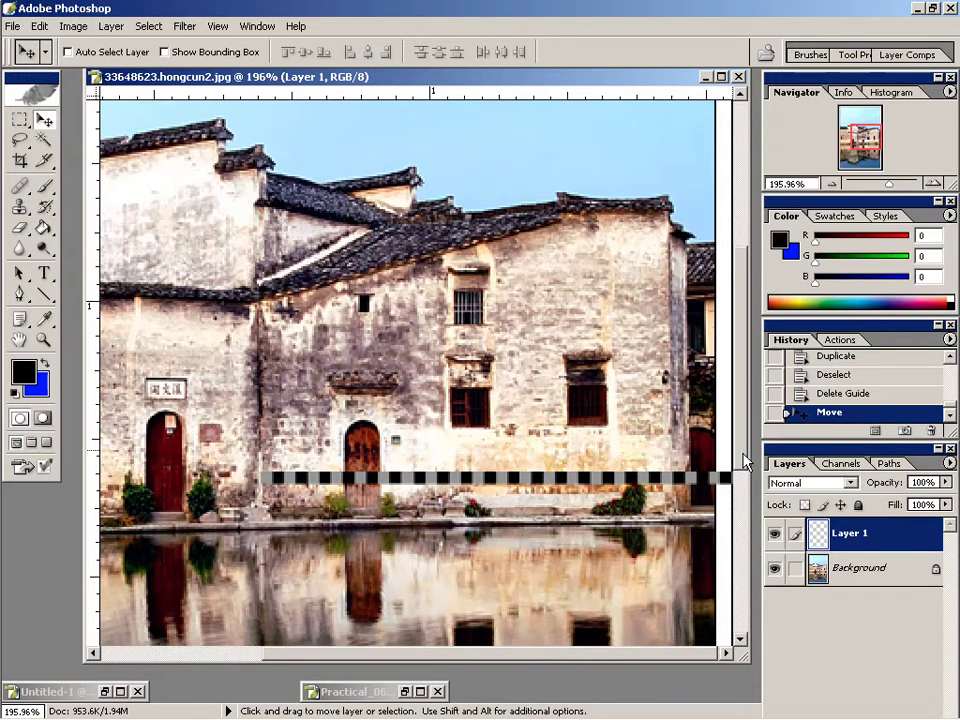
{"action": "scroll", "coordinate": [745, 460], "scroll_direction": "down", "scroll_amount": 1}
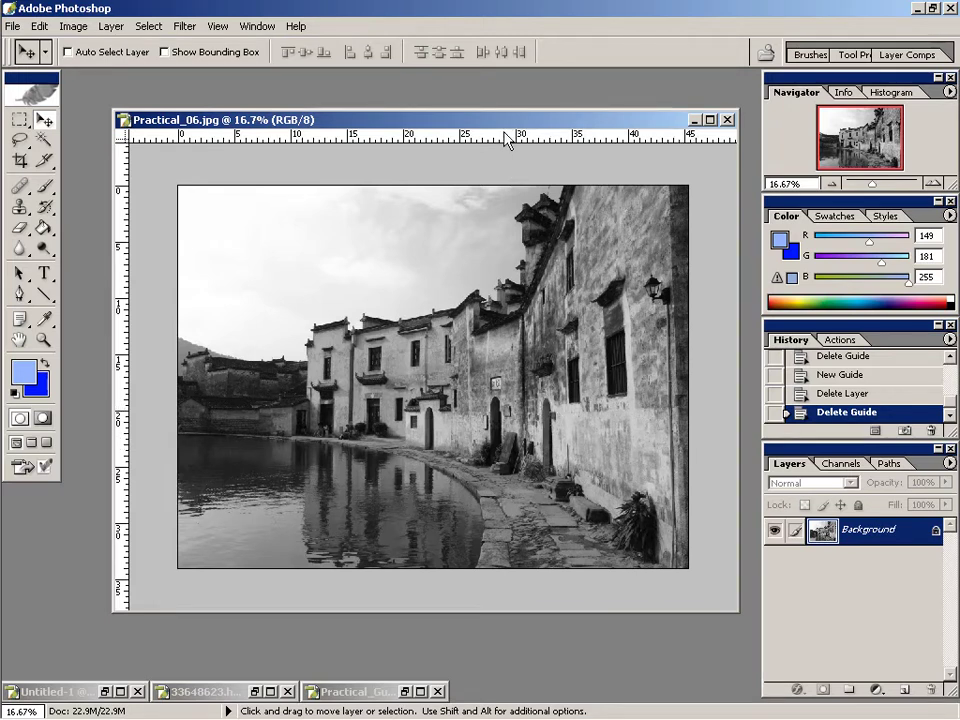
- Check the far waterline in Practical_06.jpg for tilt with a temporary horizontal guide, and remove the guide
{"action": "left_click_drag", "start_coordinate": [505, 140], "coordinate": [652, 423]}
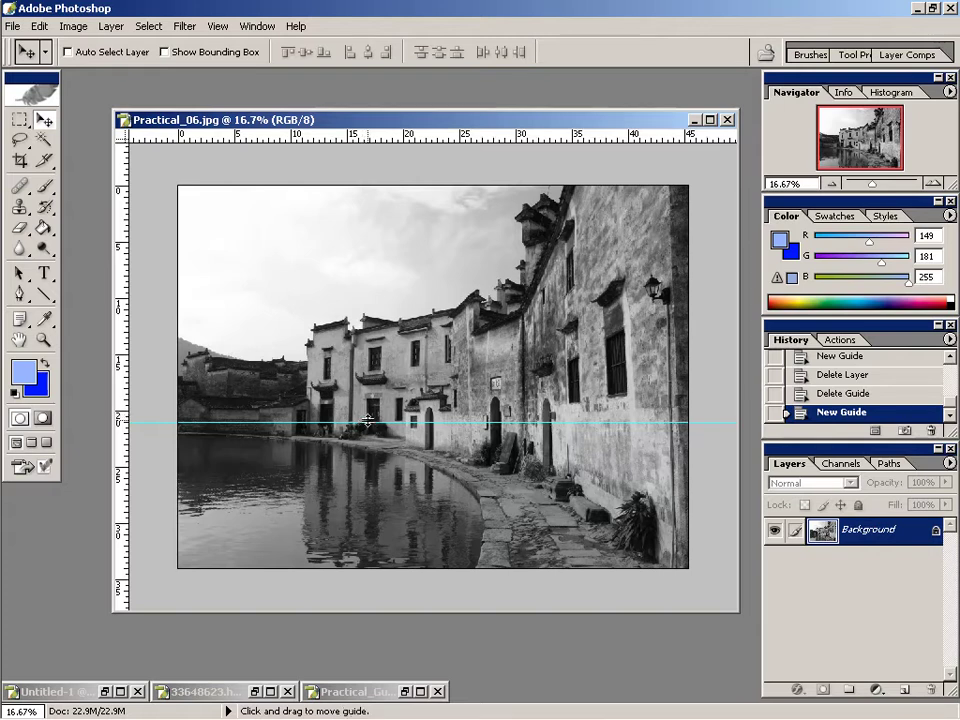
{"action": "left_click_drag", "start_coordinate": [369, 421], "coordinate": [400, 134]}
- Duplicate the Background layer and apply a Perspective transform to the copy, widening its upper edge symmetrically to 105.1% width and -2.0° horizontal skew
{"action": "left_click_drag", "start_coordinate": [886, 541], "coordinate": [903, 690]}
{"action": "key", "text": "ctrl+t"}
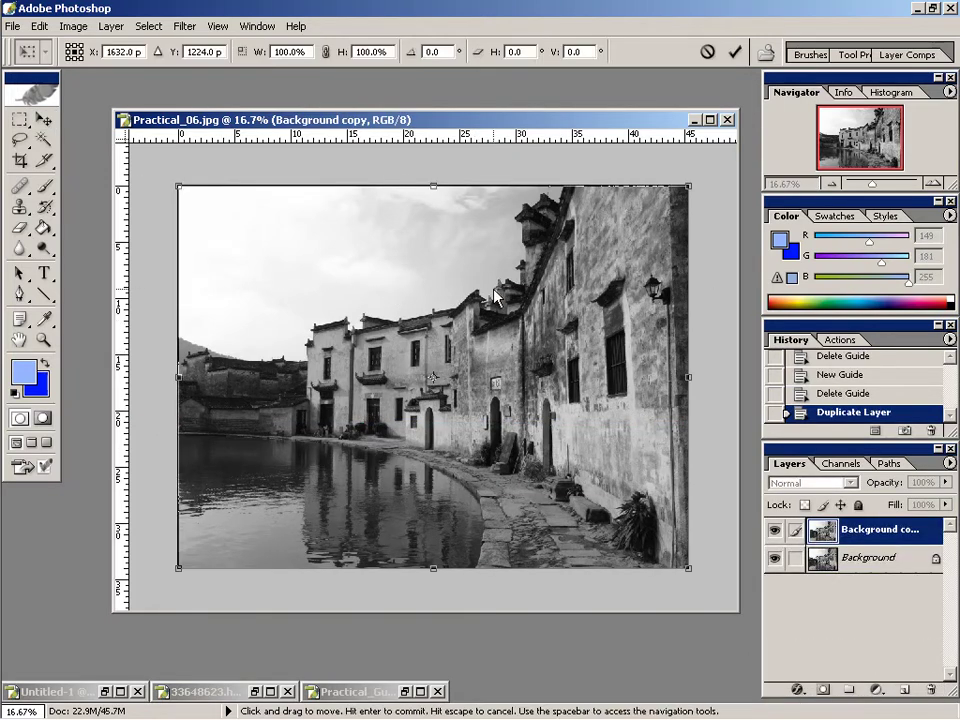
{"action": "right_click", "coordinate": [495, 294]}
{"action": "left_click", "coordinate": [540, 392]}
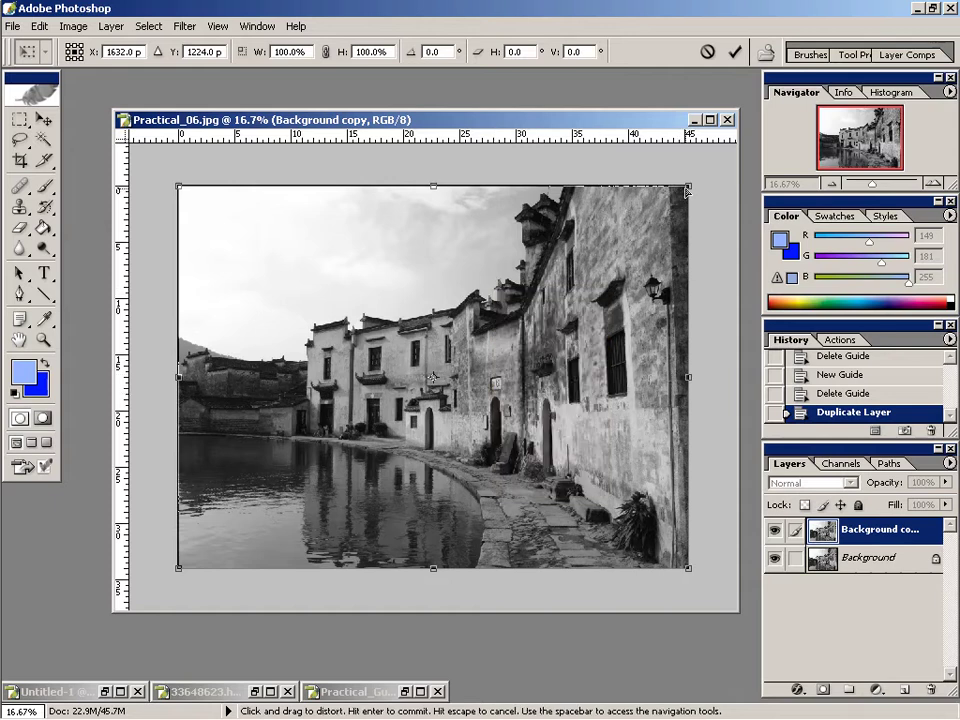
{"action": "left_click_drag", "start_coordinate": [688, 186], "coordinate": [703, 189]}
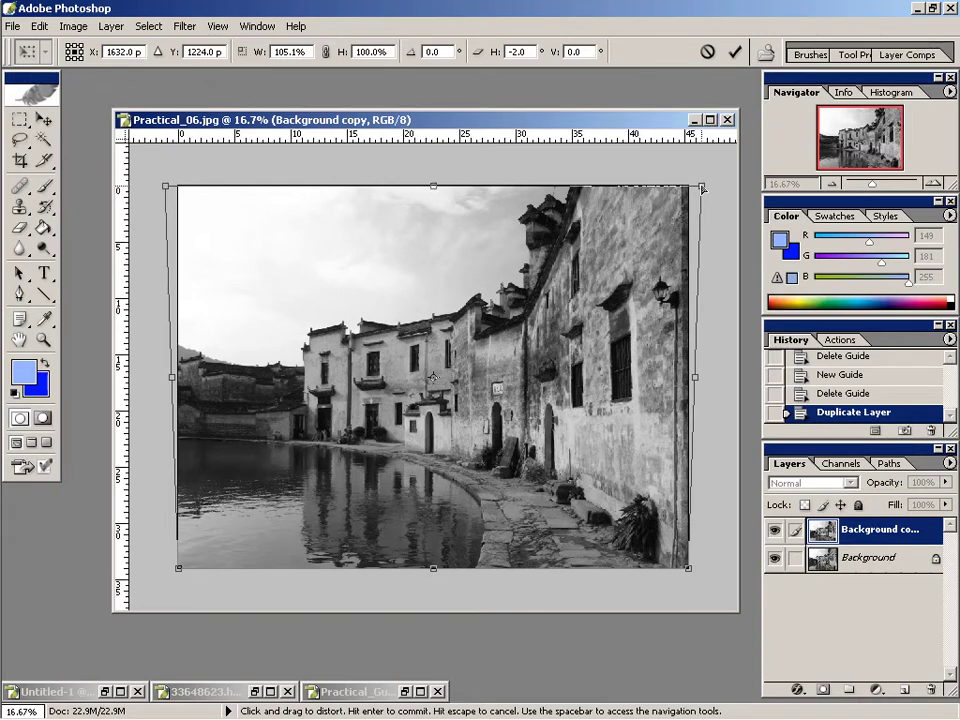
{"action": "key", "text": "Return"}
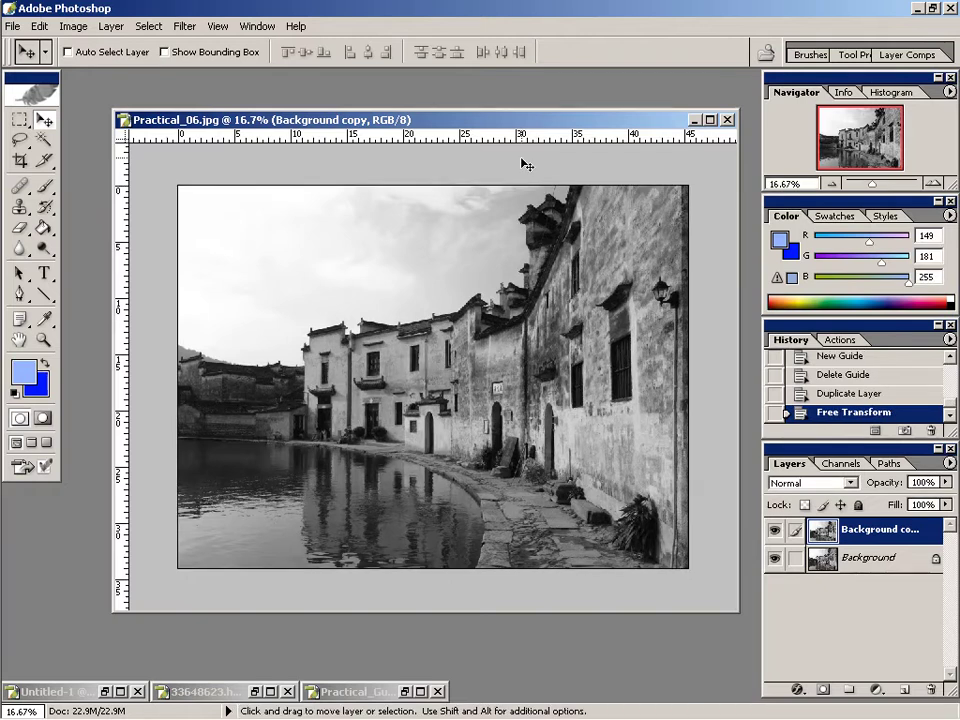
- Skew the Background copy vertically by -0.9° to level the far waterline against a horizontal guide, and remove the guide
{"action": "left_click_drag", "start_coordinate": [525, 138], "coordinate": [626, 427]}
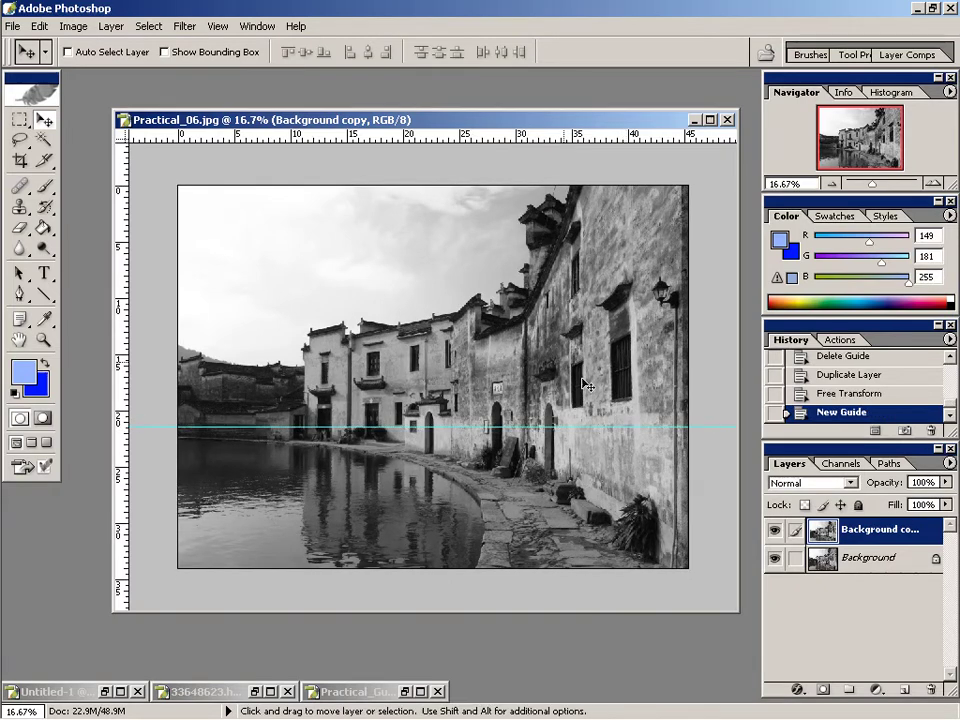
{"action": "key", "text": "ctrl+t"}
{"action": "right_click", "coordinate": [462, 276]}
{"action": "left_click", "coordinate": [514, 358]}
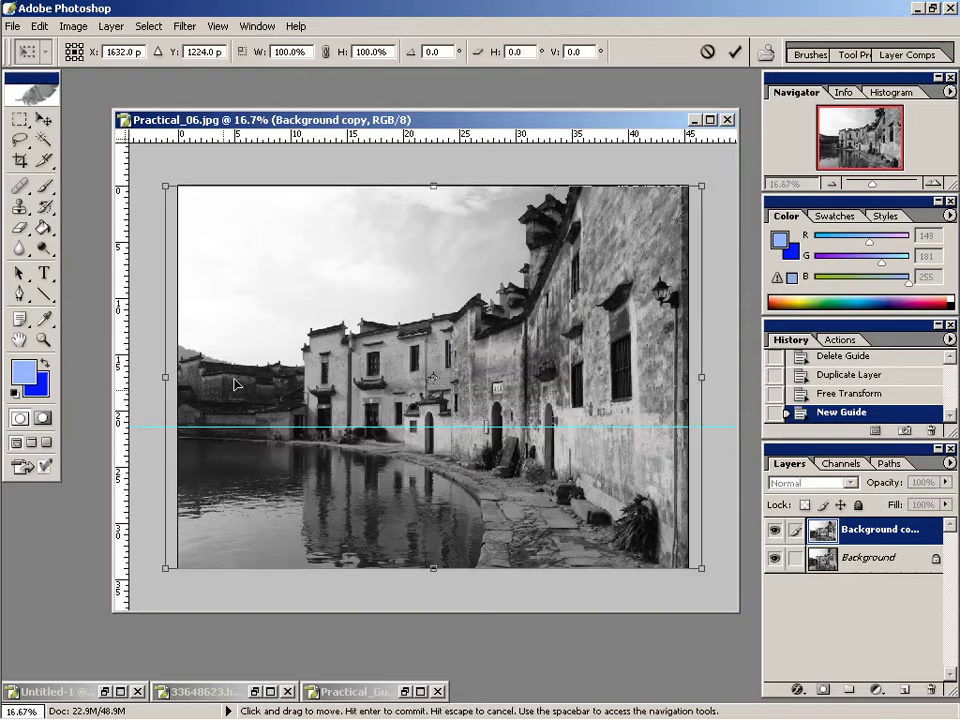
{"action": "left_click_drag", "start_coordinate": [168, 384], "coordinate": [168, 386]}
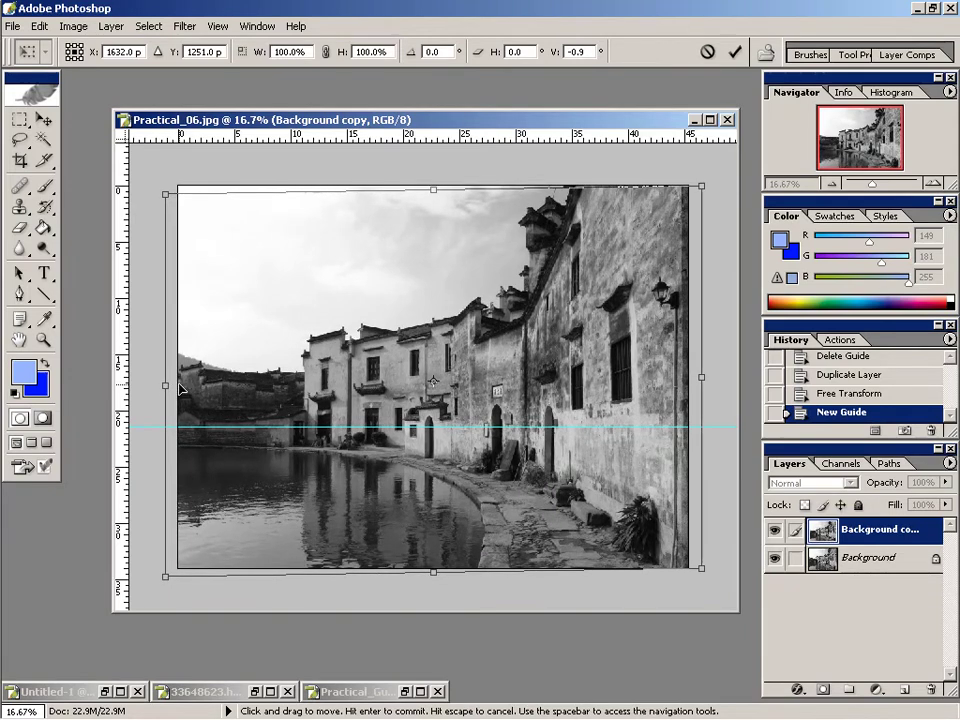
{"action": "key", "text": "Return"}
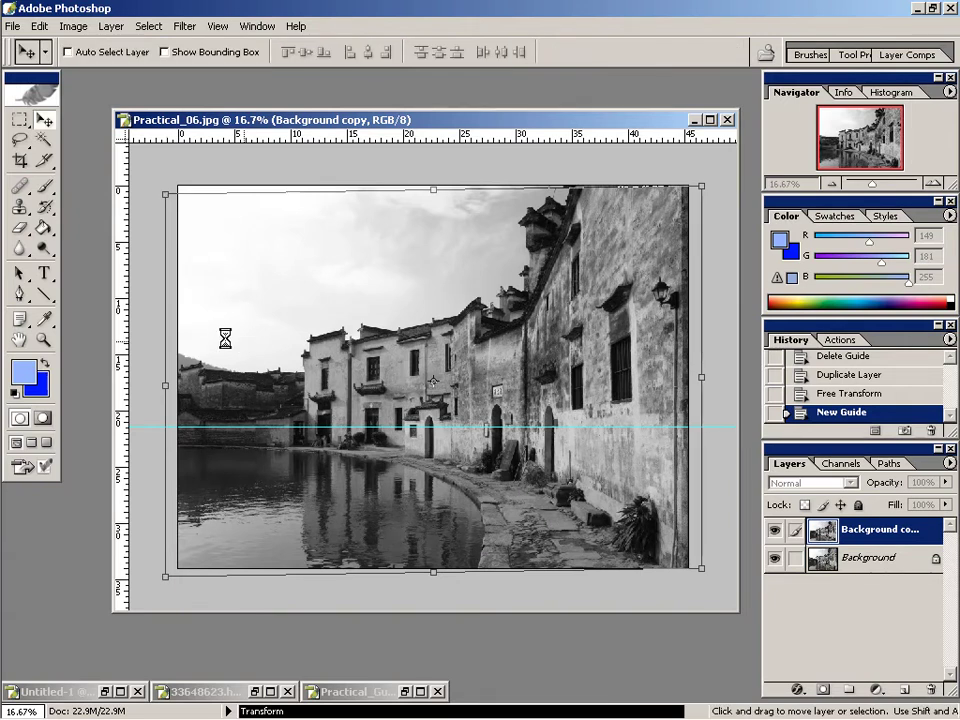
{"action": "left_click_drag", "start_coordinate": [489, 276], "coordinate": [500, 104]}
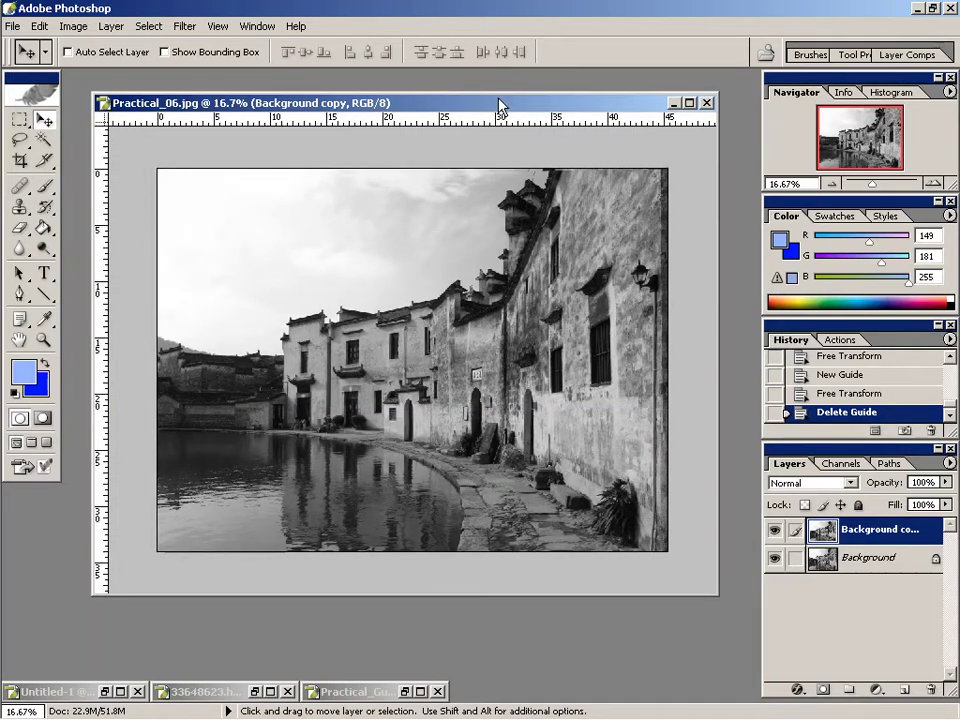
- Draw four 10 px lines along the large side wall's windowsills, window hoods, ground edge and upper part to trace its perspective towards the vanishing point
{"action": "left_click_drag", "start_coordinate": [492, 95], "coordinate": [483, 84]}
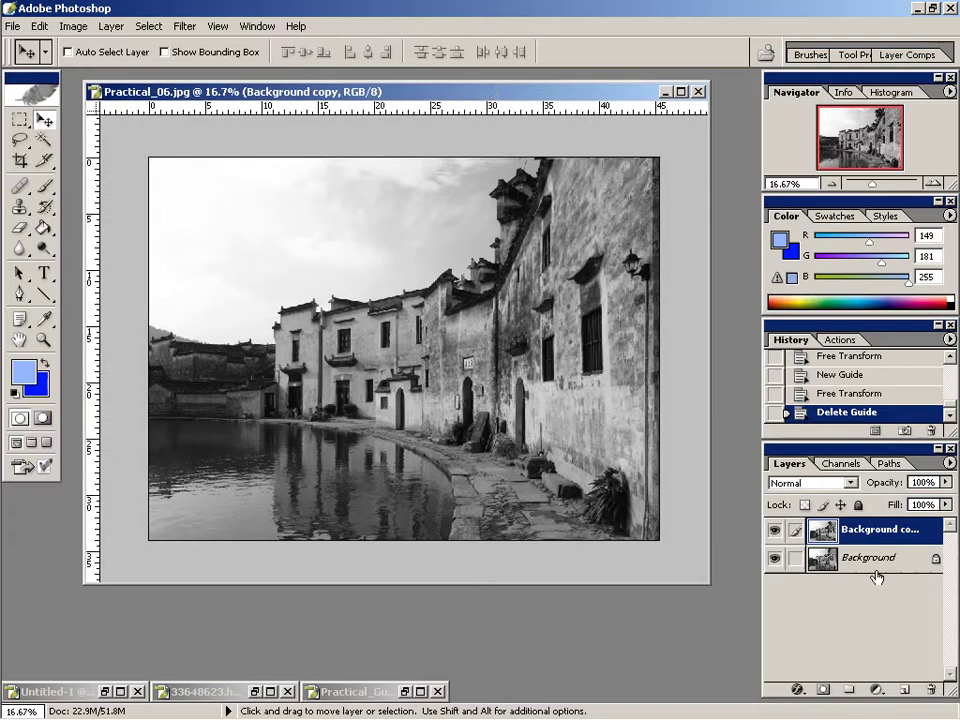
{"action": "key", "text": "z"}
{"action": "left_click", "coordinate": [487, 382]}
{"action": "left_click_drag", "start_coordinate": [709, 583], "coordinate": [727, 602]}
{"action": "left_click_drag", "start_coordinate": [748, 654], "coordinate": [756, 662]}
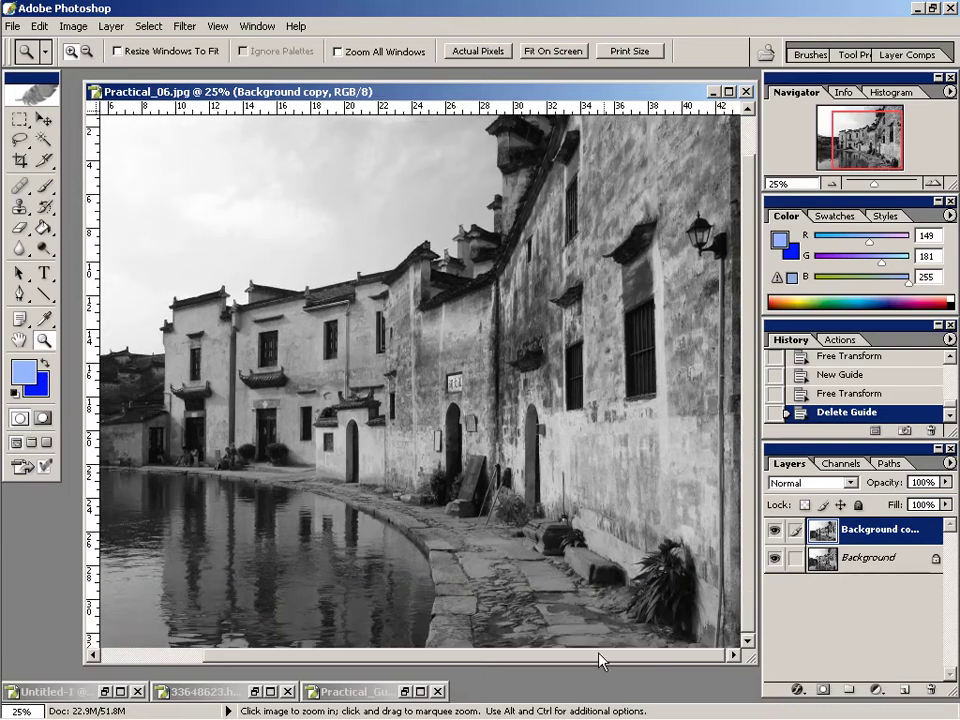
{"action": "key", "text": "u"}
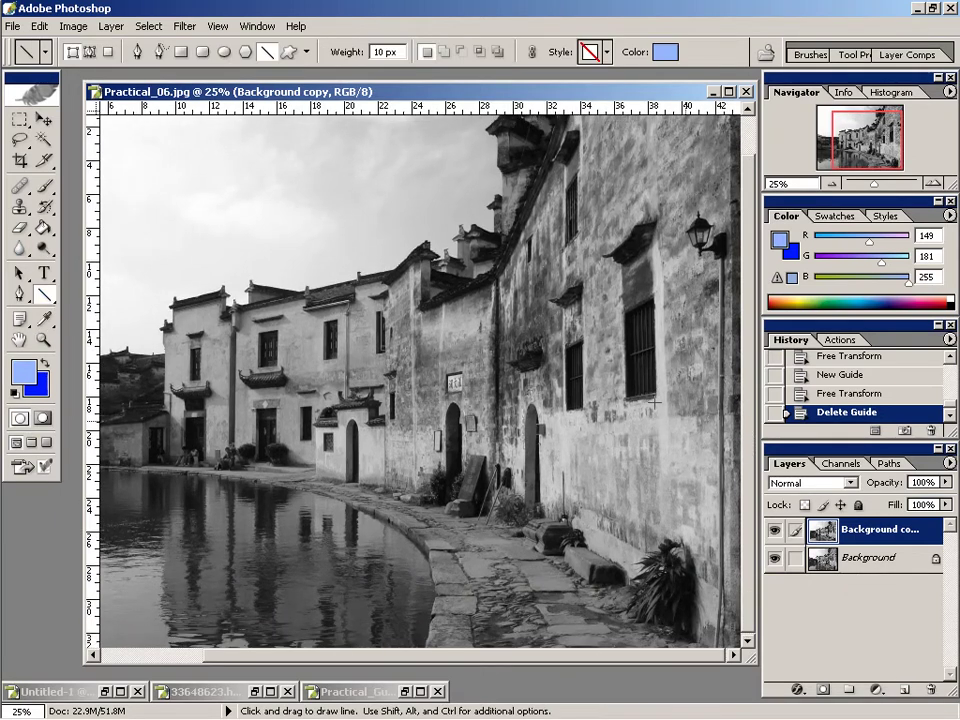
{"action": "left_click_drag", "start_coordinate": [655, 398], "coordinate": [177, 467]}
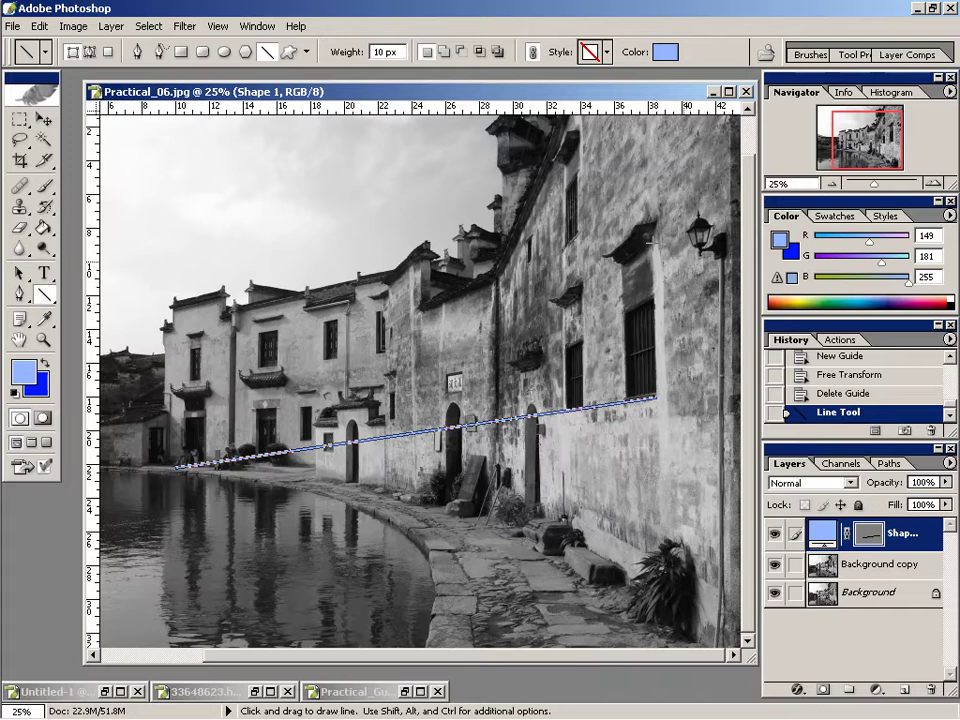
{"action": "left_click_drag", "start_coordinate": [652, 243], "coordinate": [321, 477]}
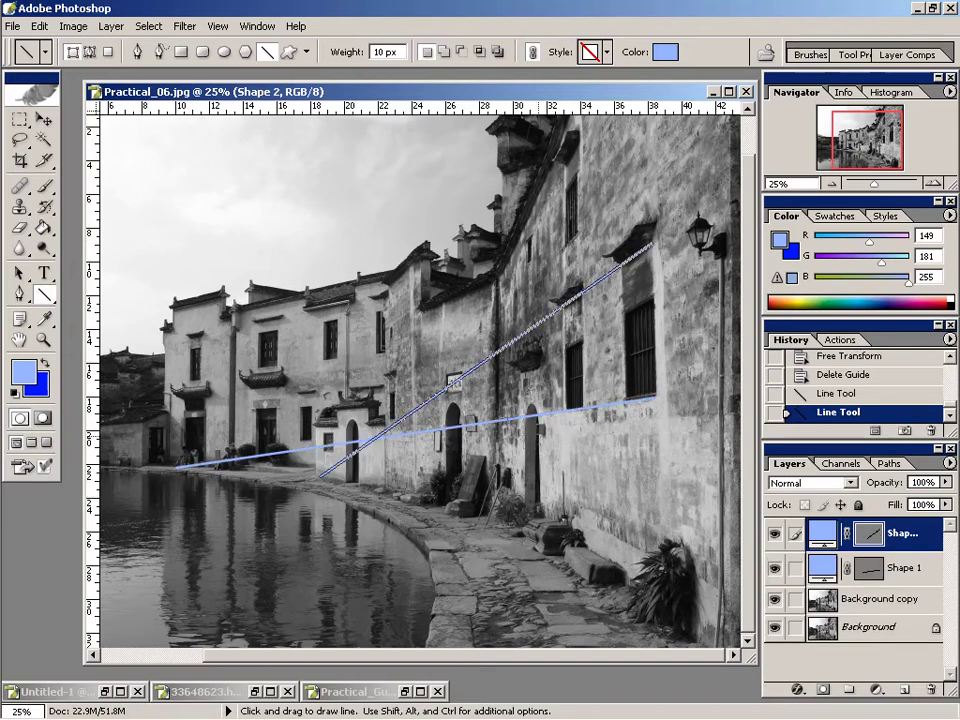
{"action": "left_click_drag", "start_coordinate": [702, 645], "coordinate": [338, 420]}
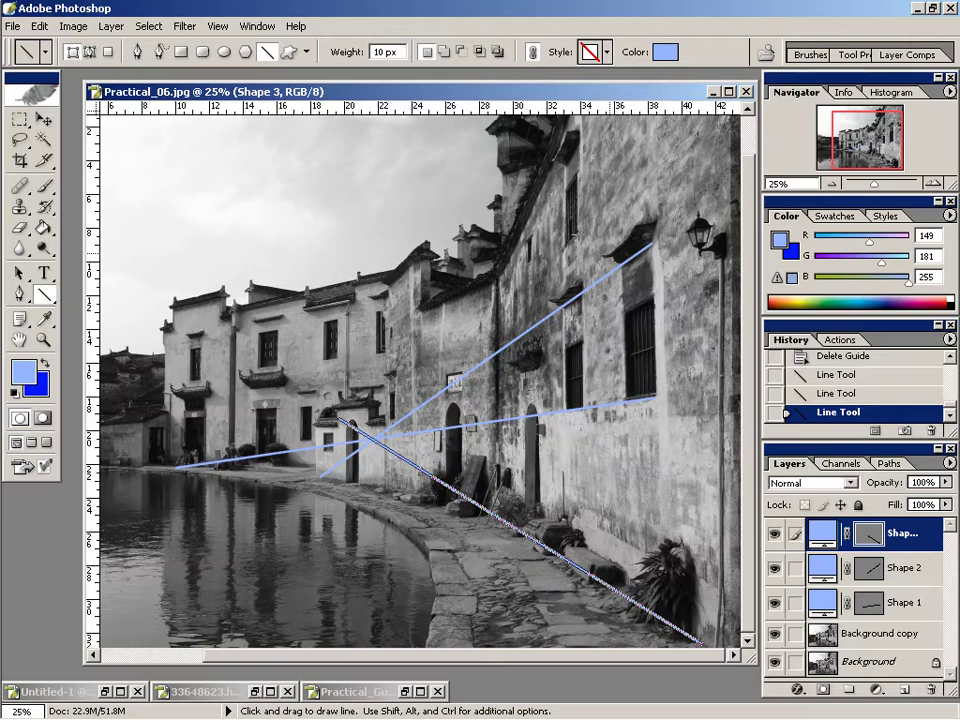
{"action": "left_click_drag", "start_coordinate": [573, 236], "coordinate": [329, 481]}
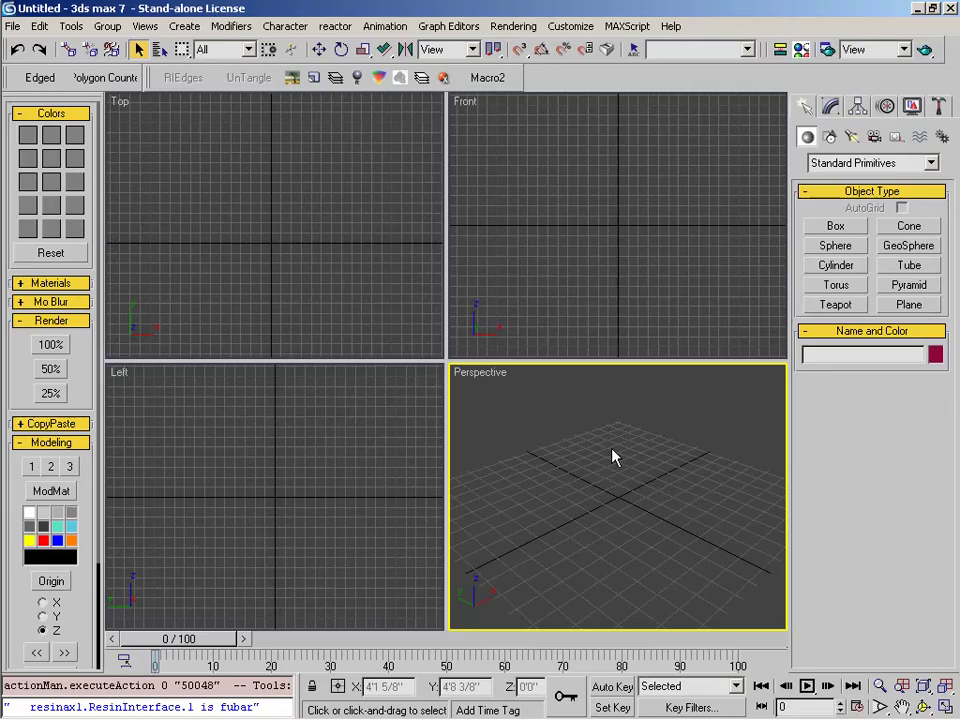
- Load Viewport_Image.jpg as the first material's diffuse bitmap and set its coordinates to Environ with Screen mapping
{"action": "key", "text": "m"}
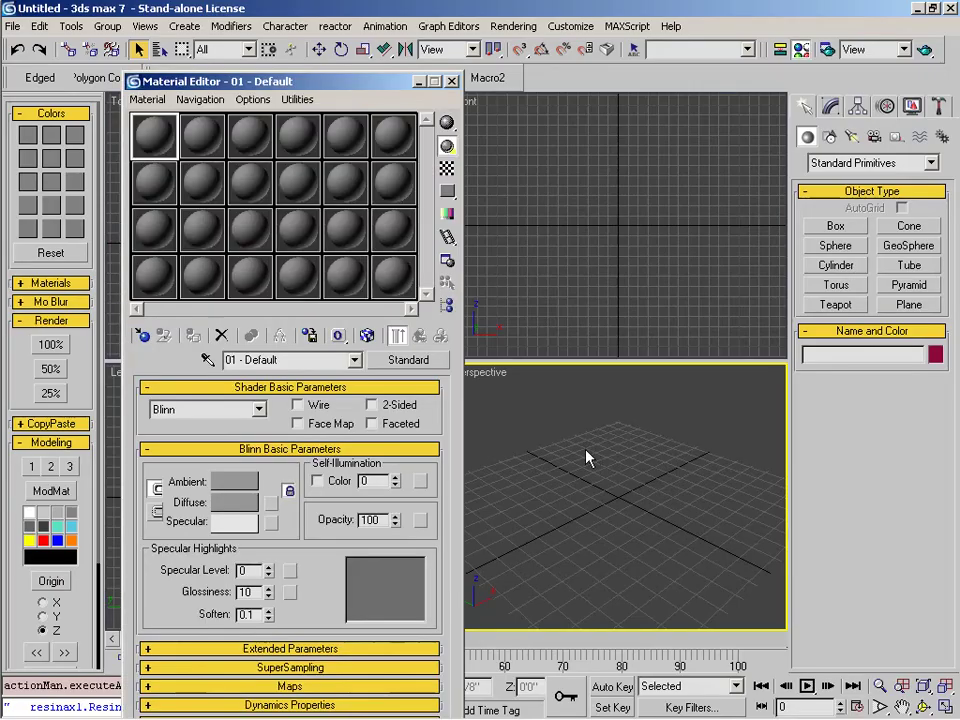
{"action": "left_click", "coordinate": [271, 522]}
{"action": "double_click", "coordinate": [600, 212]}
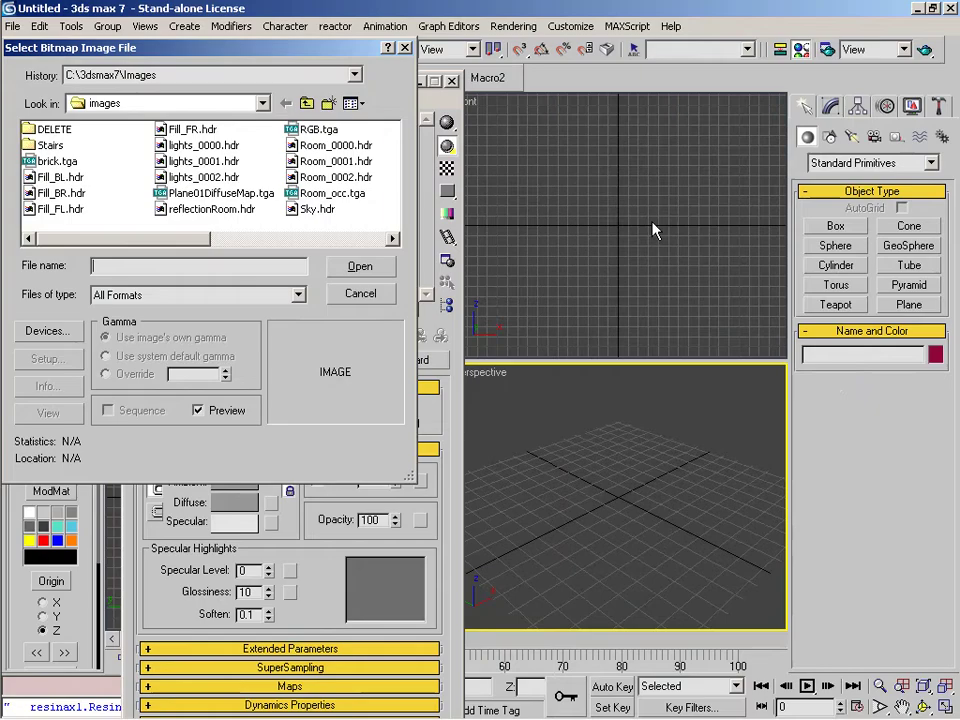
{"action": "left_click", "coordinate": [369, 292]}
{"action": "left_click", "coordinate": [257, 708]}
{"action": "left_click_drag", "start_coordinate": [600, 582], "coordinate": [229, 412]}
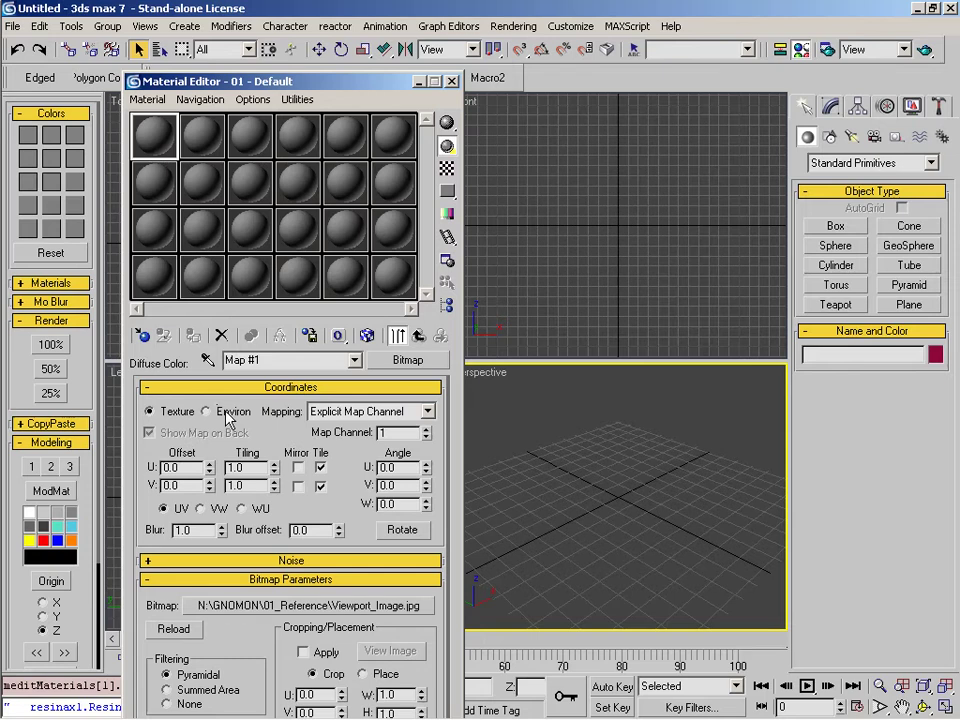
{"action": "left_click", "coordinate": [229, 412]}
- Assign the material's bitmap to the scene's Environment Map as an instance
{"action": "right_click", "coordinate": [655, 476]}
{"action": "left_click", "coordinate": [630, 432]}
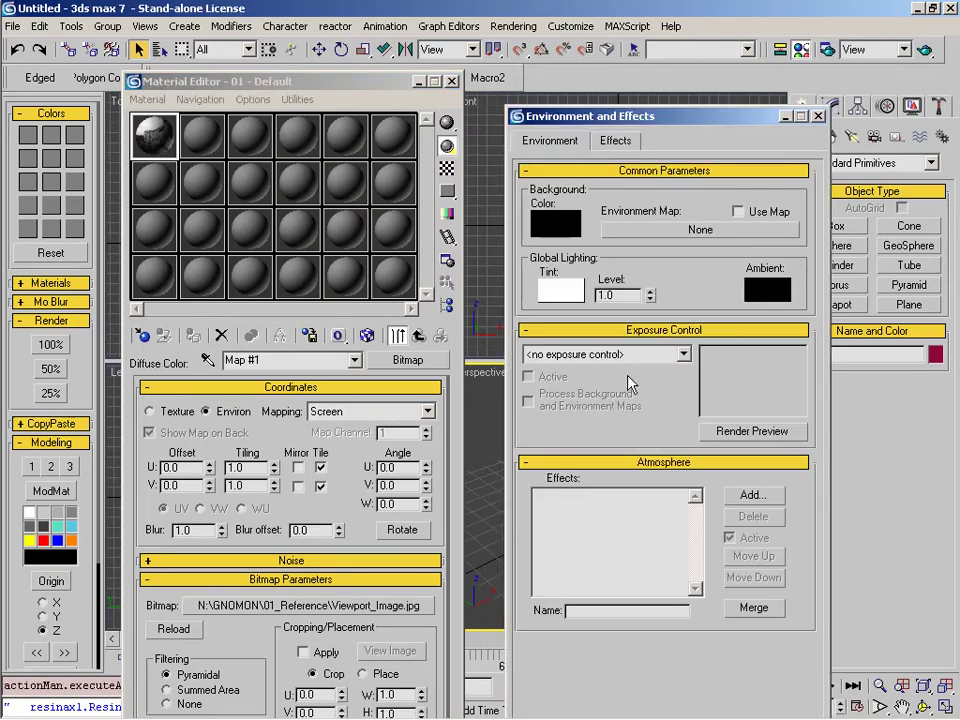
{"action": "left_click_drag", "start_coordinate": [408, 360], "coordinate": [660, 230]}
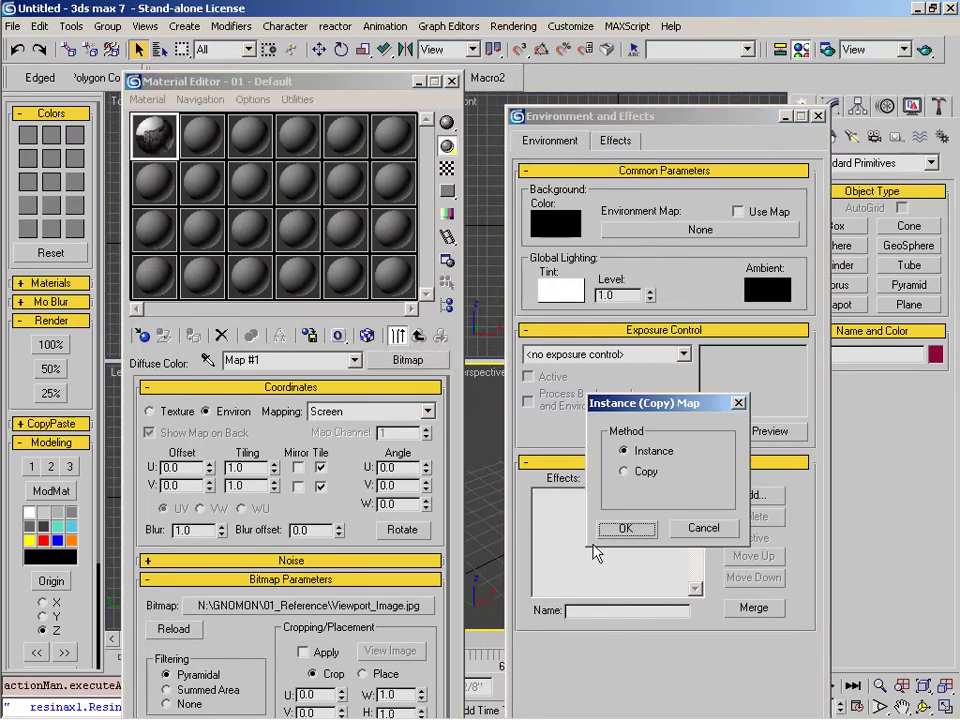
{"action": "left_click", "coordinate": [624, 530]}
{"action": "left_click", "coordinate": [817, 116]}
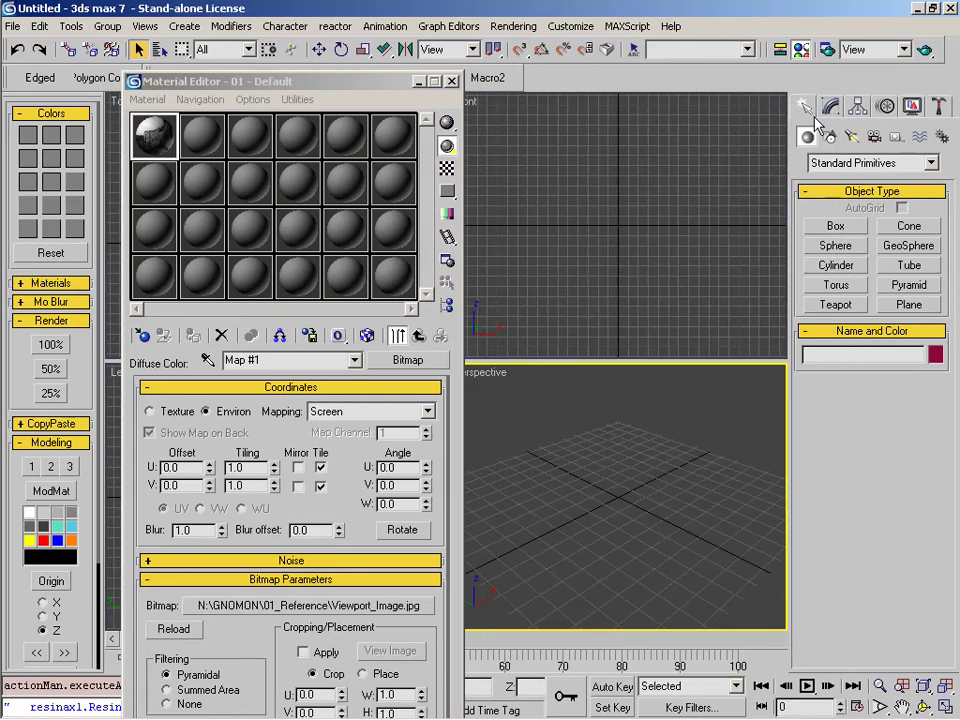
- Display the environment background in the Perspective viewport, hide its grid and enlarge the view
{"action": "left_click", "coordinate": [145, 26]}
{"action": "left_click", "coordinate": [198, 141]}
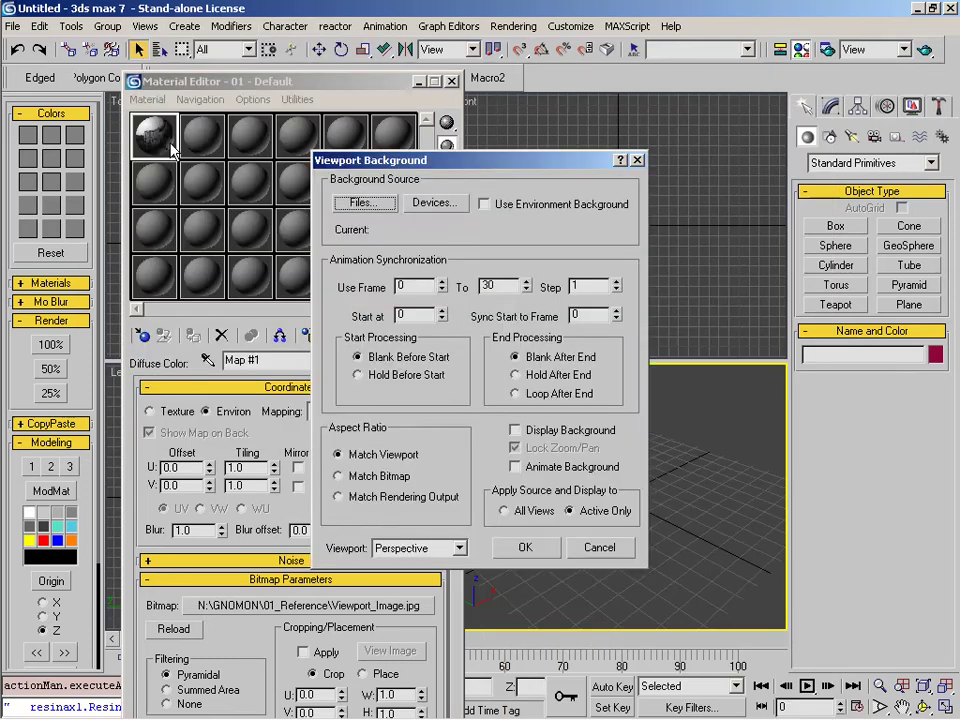
{"action": "left_click", "coordinate": [484, 203]}
{"action": "left_click", "coordinate": [515, 430]}
{"action": "left_click", "coordinate": [525, 547]}
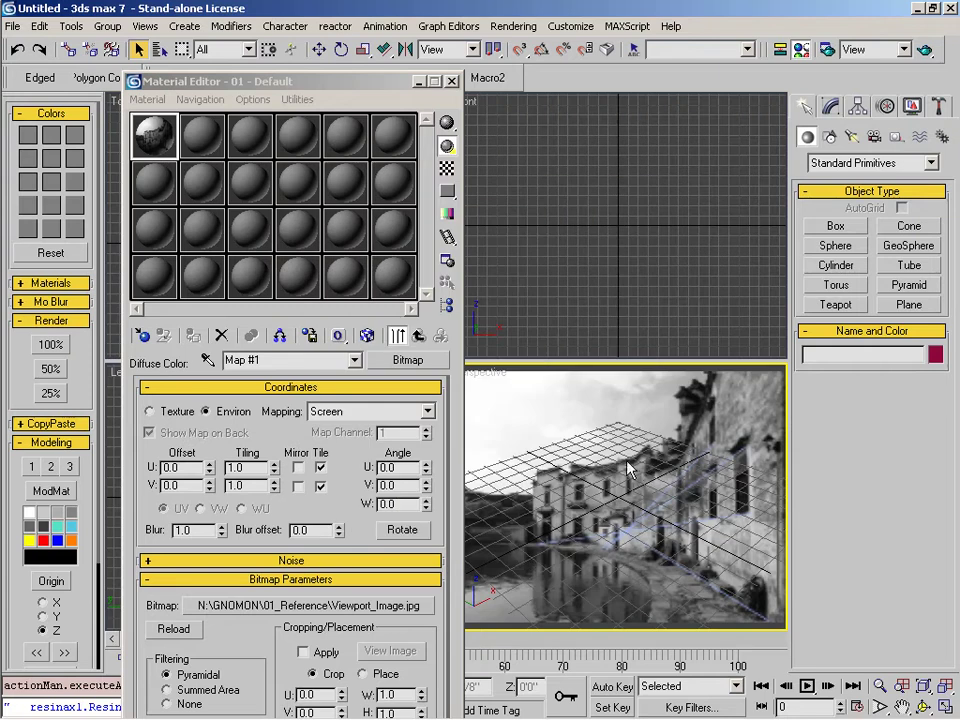
{"action": "key", "text": "g"}
{"action": "left_click", "coordinate": [452, 82]}
{"action": "key", "text": "alt+w"}
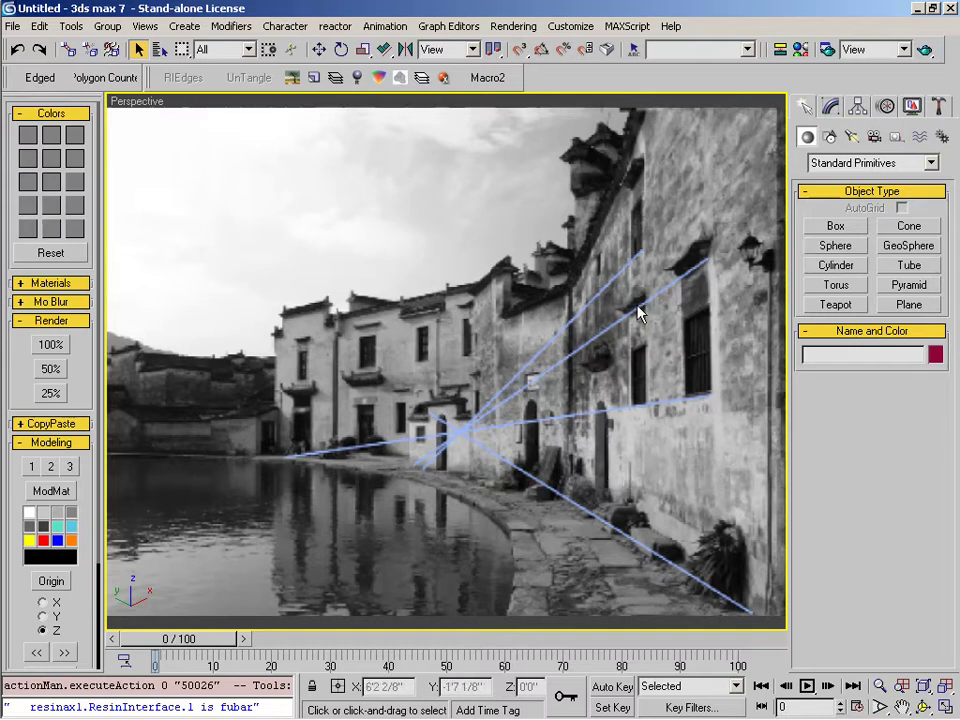
- Create a Free camera in the Front viewport and place it at the world origin
{"action": "key", "text": "alt+w"}
{"action": "left_click", "coordinate": [336, 289]}
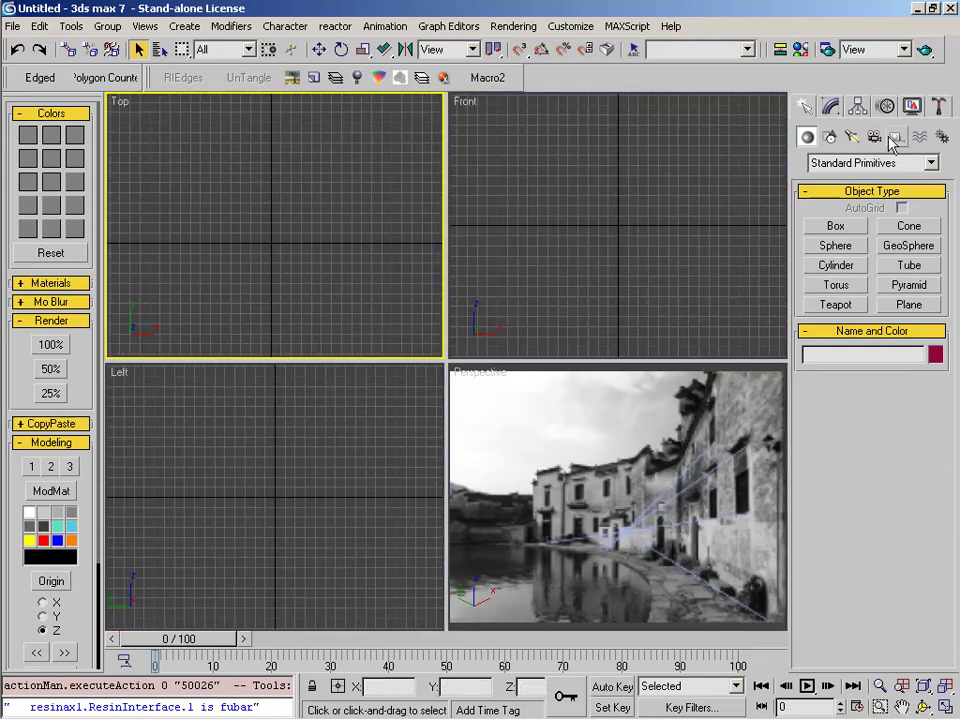
{"action": "left_click", "coordinate": [875, 137]}
{"action": "left_click", "coordinate": [900, 224]}
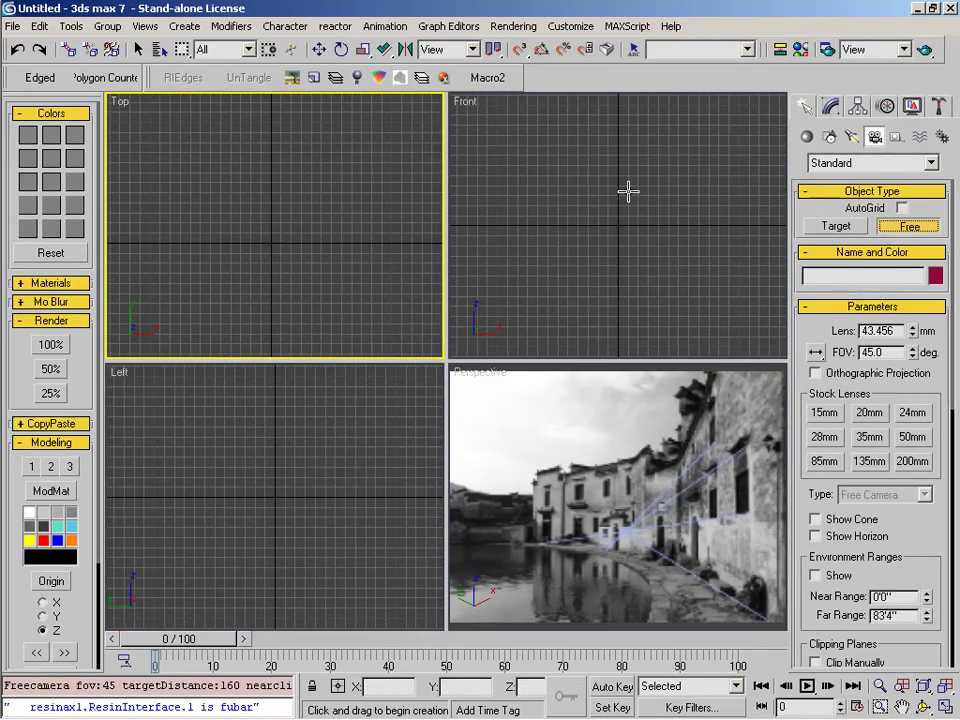
{"action": "left_click", "coordinate": [618, 219]}
{"action": "key", "text": "w"}
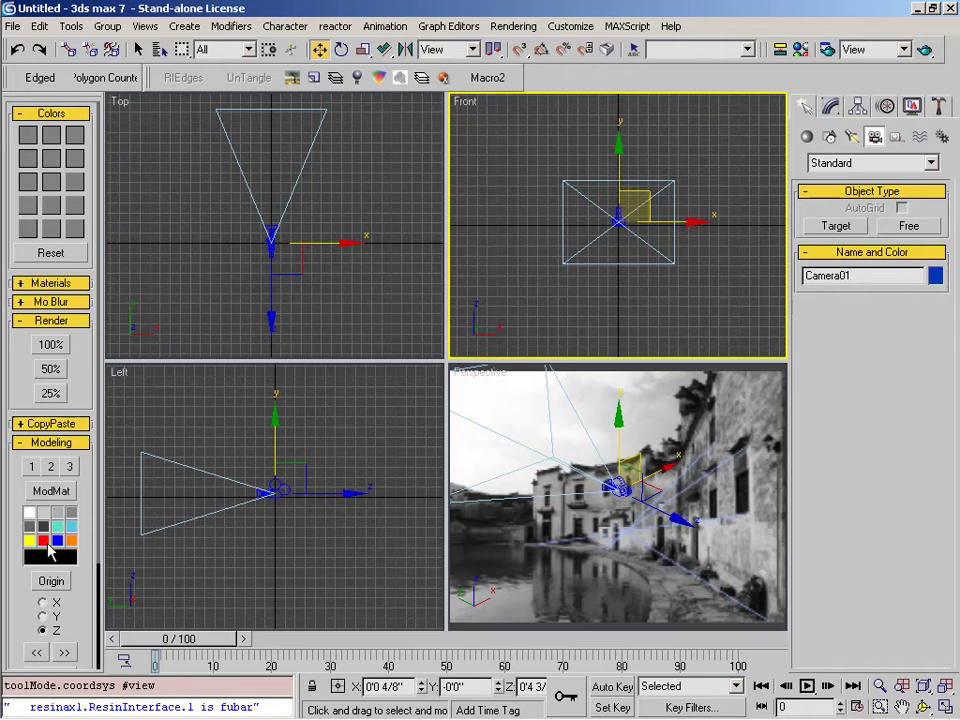
{"action": "middle_click_drag", "start_coordinate": [712, 276], "coordinate": [705, 293]}
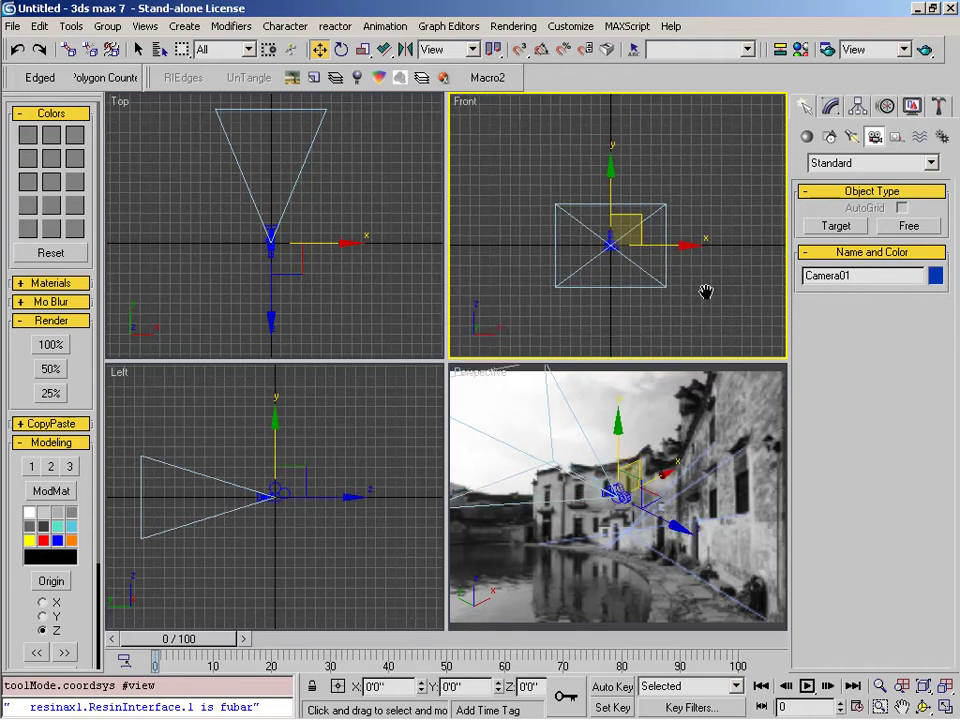
- Raise the camera 5'8" above the ground with an exact vertical move offset in the Front view
{"action": "right_click", "coordinate": [319, 49]}
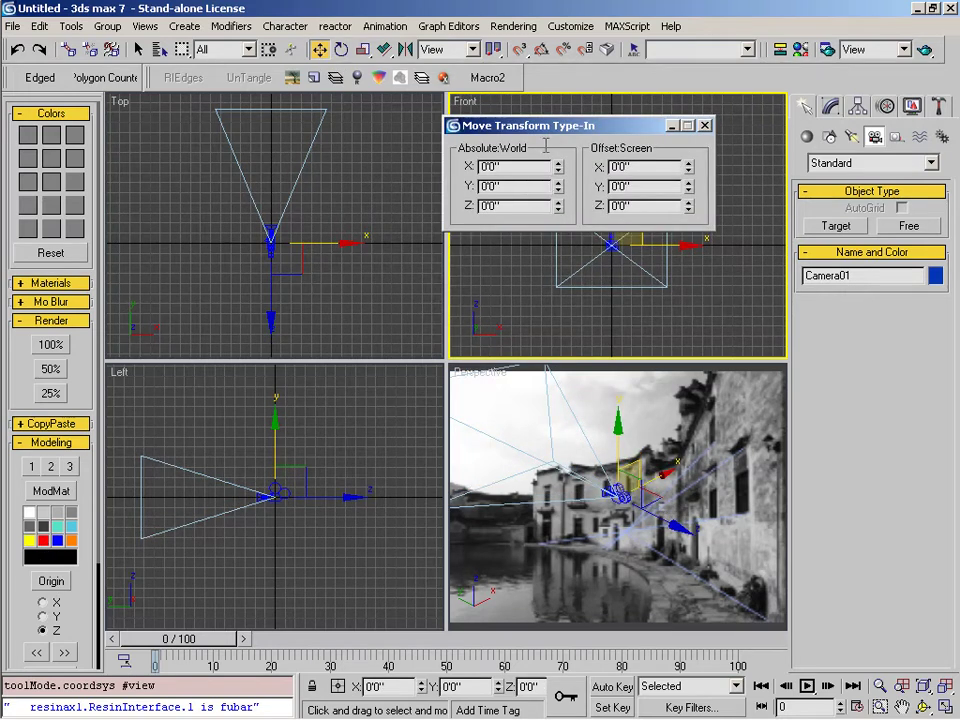
{"action": "left_click_drag", "start_coordinate": [557, 138], "coordinate": [290, 195]}
{"action": "middle_click_drag", "start_coordinate": [654, 272], "coordinate": [654, 285]}
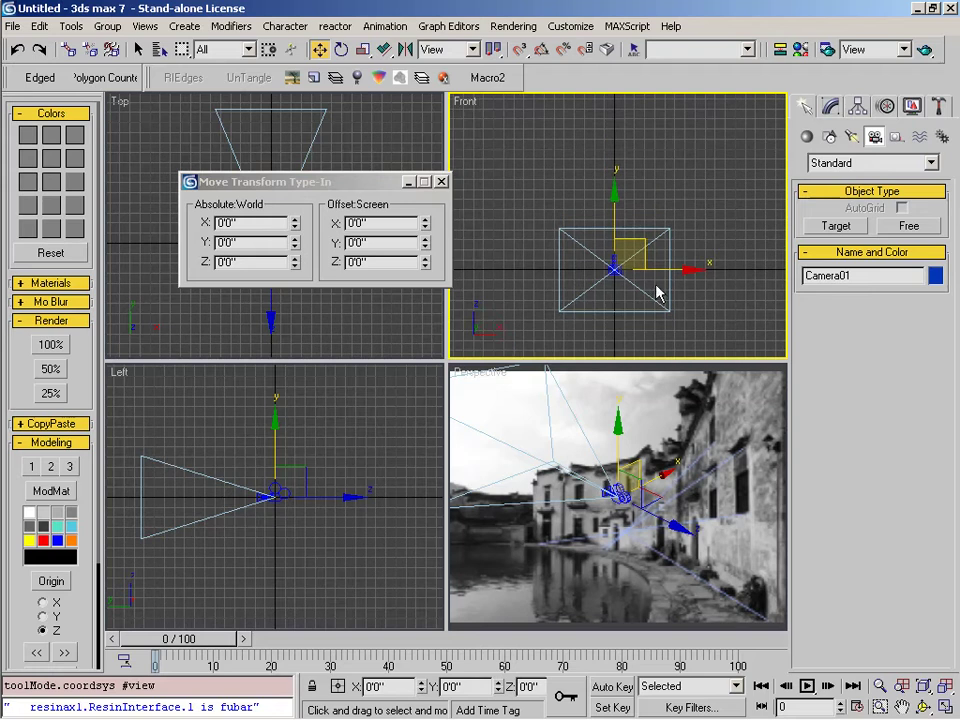
{"action": "left_click", "coordinate": [356, 242]}
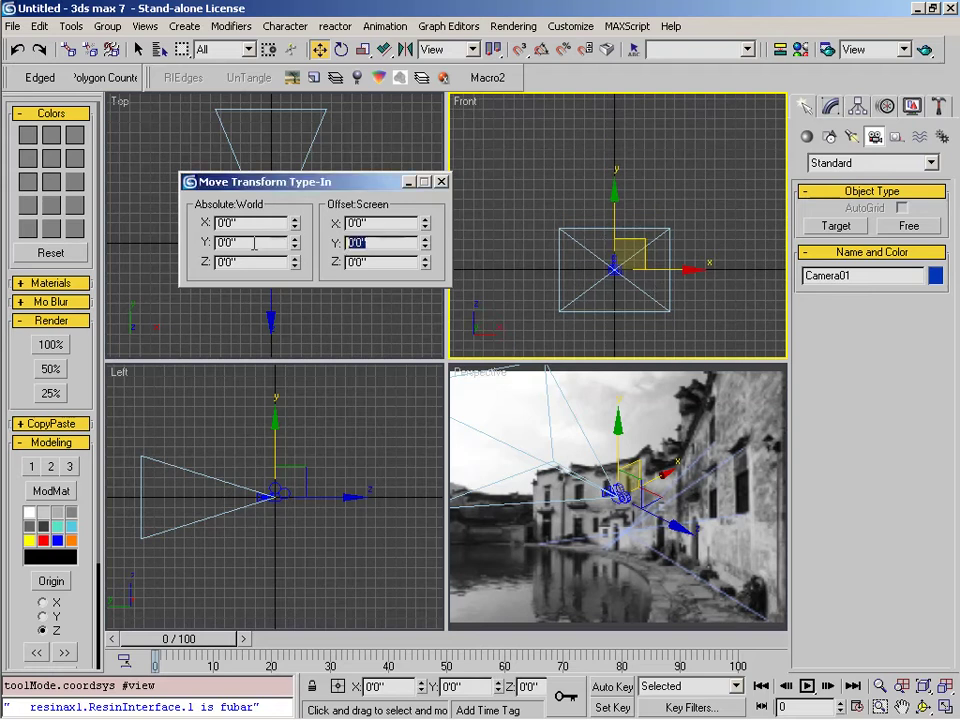
{"action": "type", "text": "5'8"}
{"action": "key", "text": "Return"}
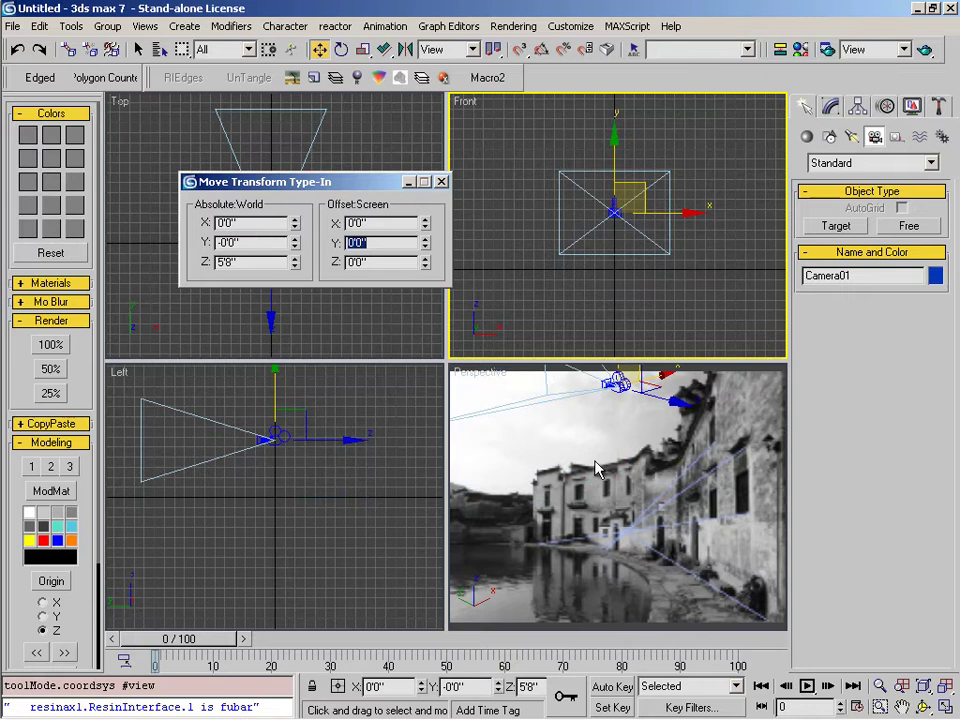
- Change the Perspective viewport to the new camera's view, enlarge it and show the camera's horizon line
{"action": "right_click", "coordinate": [462, 366]}
{"action": "key", "text": "c"}
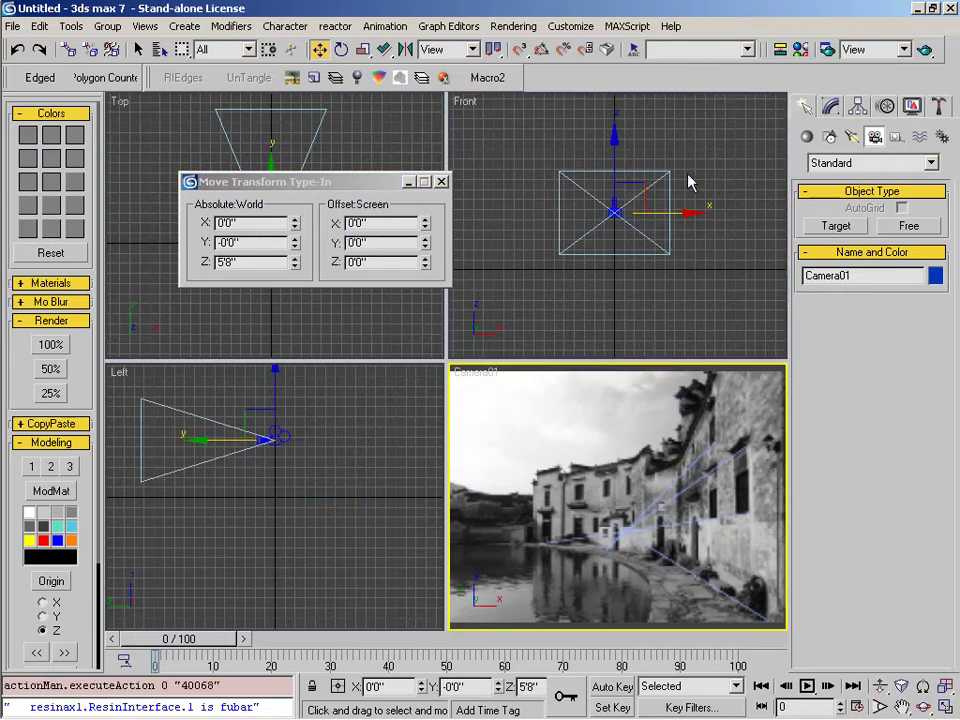
{"action": "left_click", "coordinate": [830, 106]}
{"action": "left_click", "coordinate": [441, 181]}
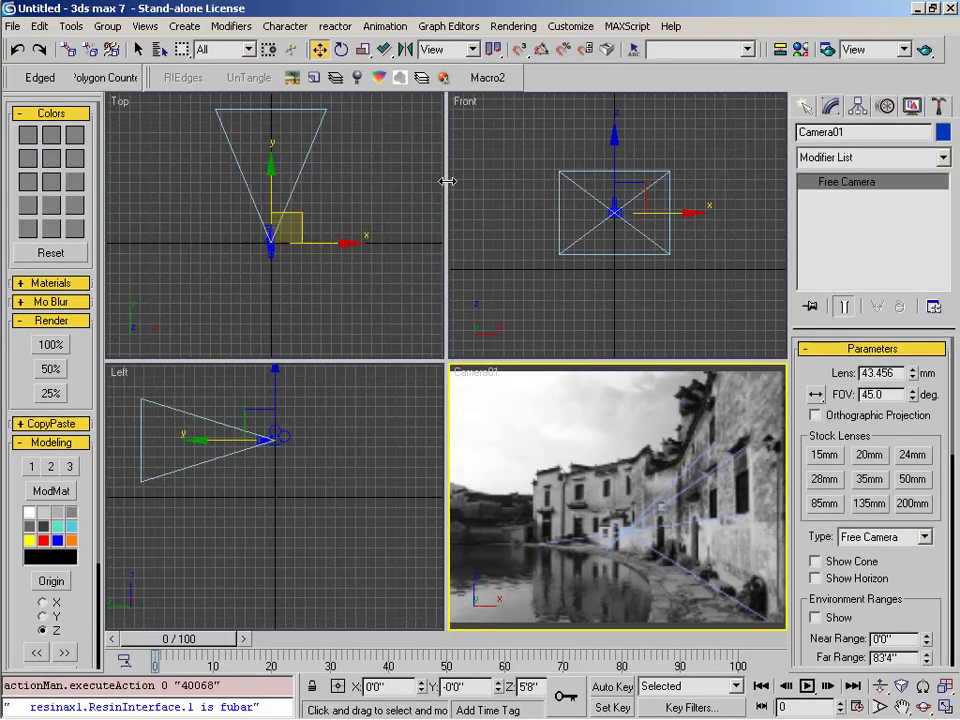
{"action": "key", "text": "alt+w"}
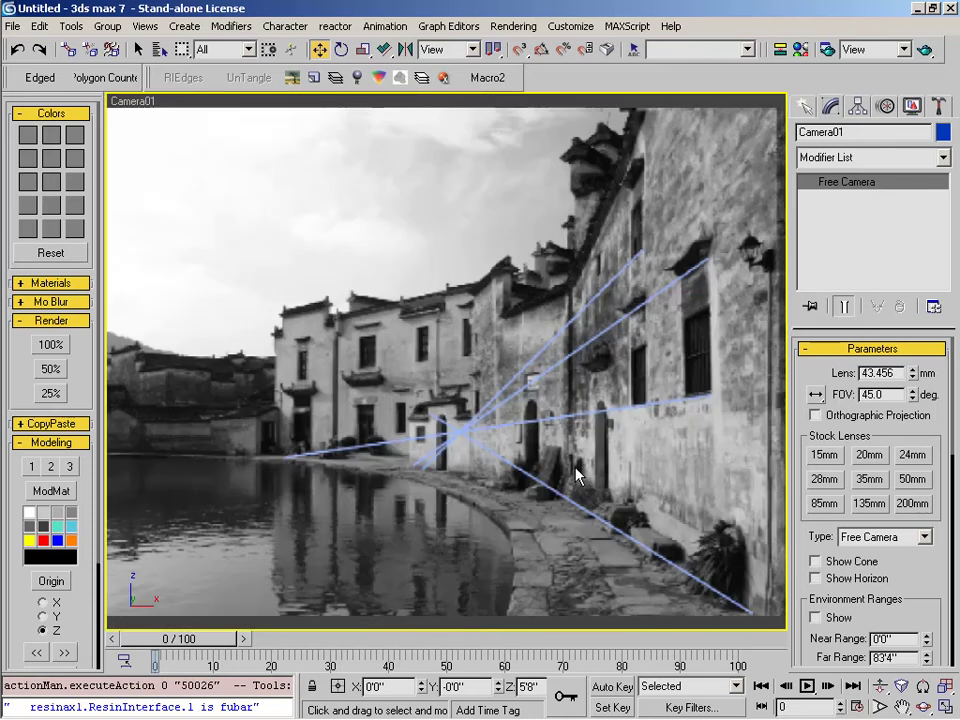
{"action": "left_click", "coordinate": [831, 577]}
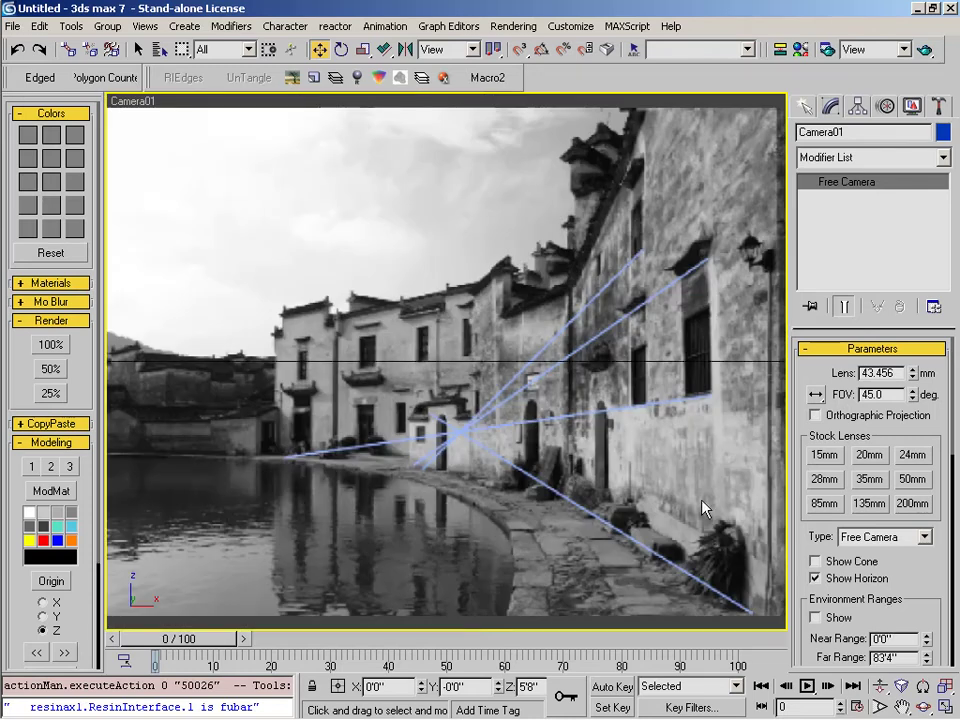
- Tilt the camera to an X rotation of 94.9° to align its horizon with the photo's vanishing point
{"action": "right_click", "coordinate": [120, 101]}
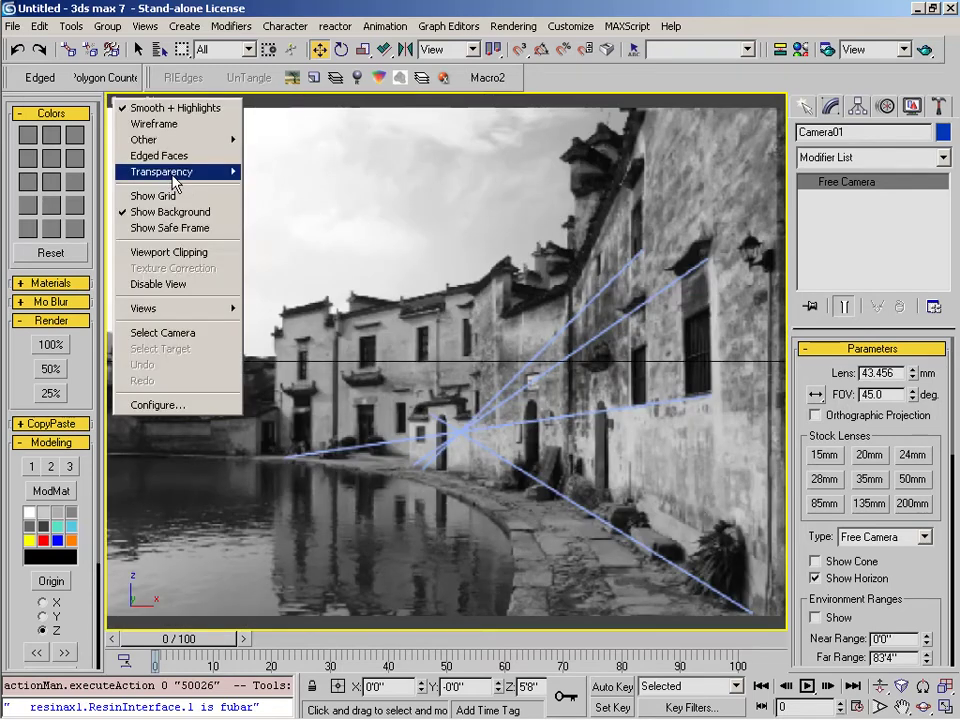
{"action": "left_click", "coordinate": [180, 333]}
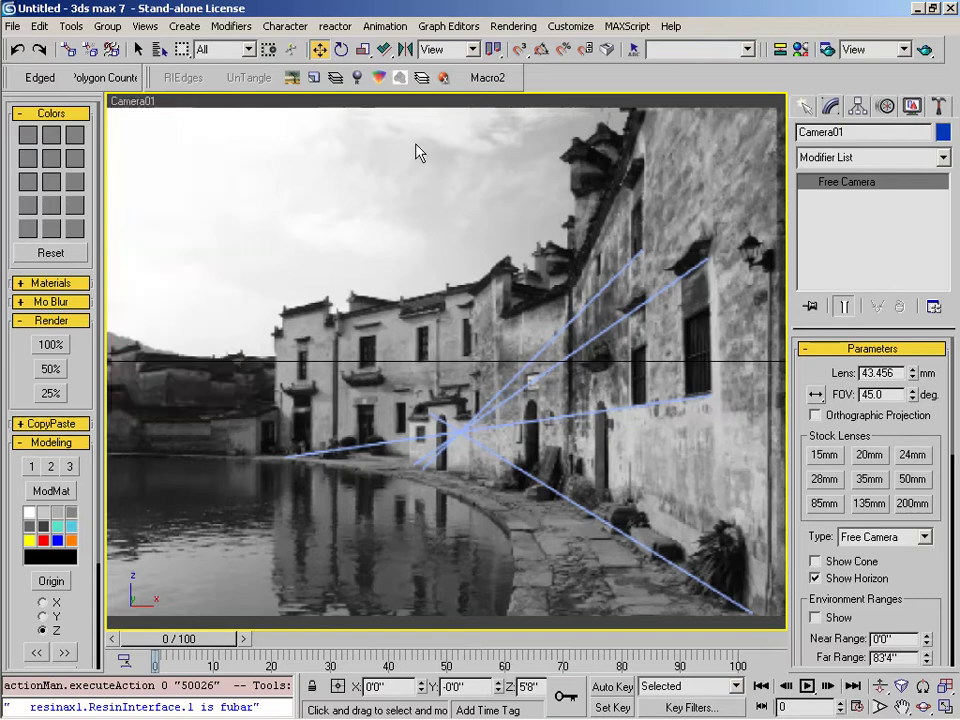
{"action": "right_click", "coordinate": [341, 49]}
{"action": "left_click_drag", "start_coordinate": [422, 246], "coordinate": [422, 251]}
{"action": "left_click", "coordinate": [17, 50]}
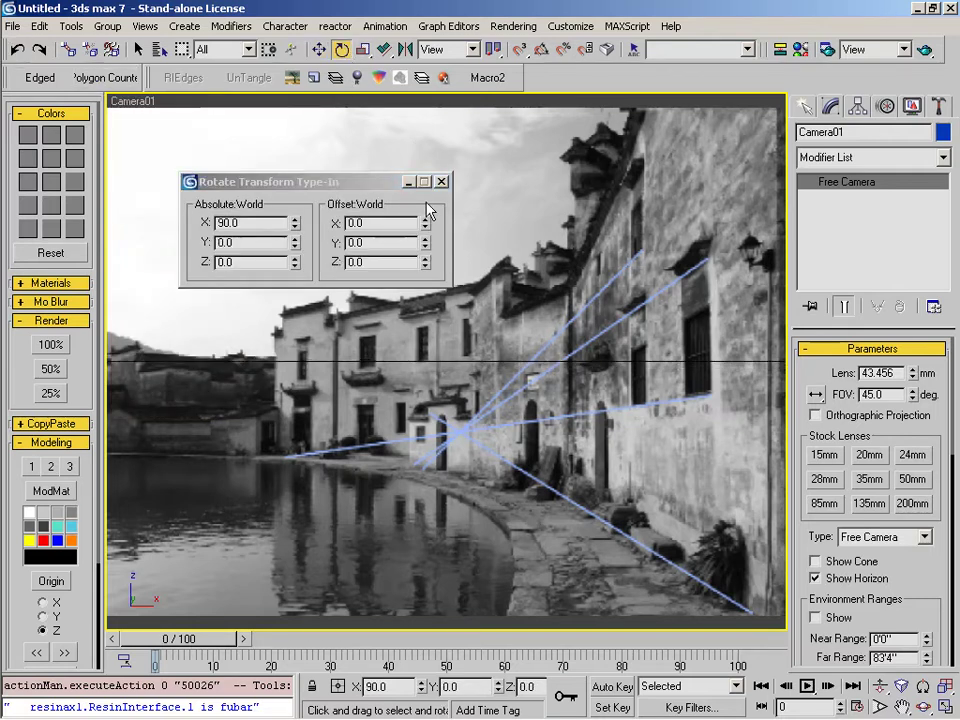
{"action": "left_click_drag", "start_coordinate": [424, 222], "coordinate": [438, 180]}
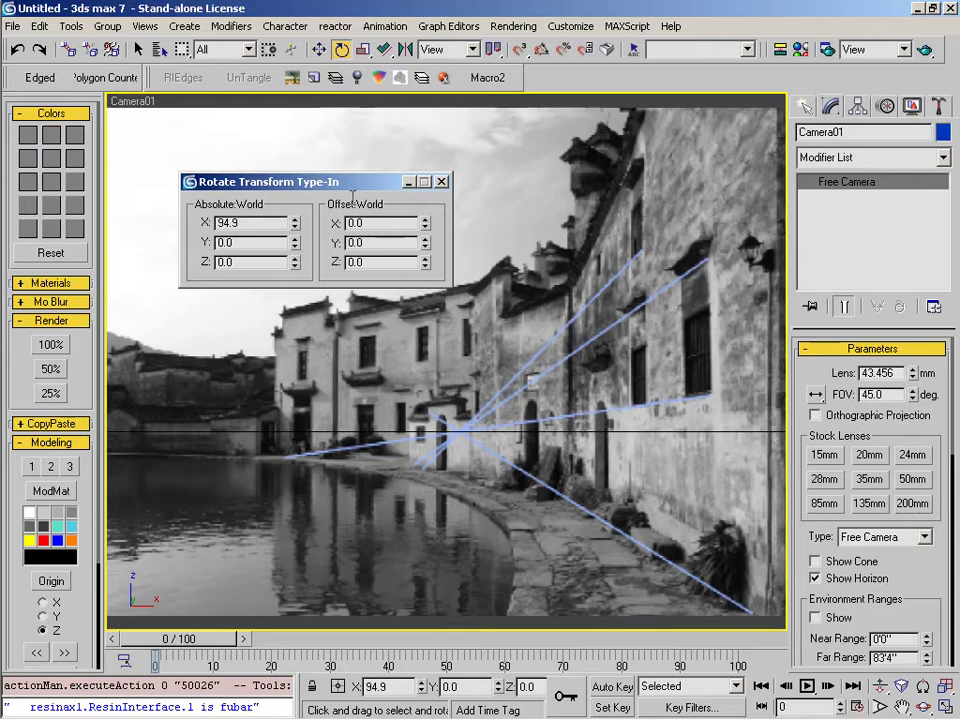
- Give the camera a 35 mm lens and set its X rotation to 96.1° to realign the horizon with the vanishing point
{"action": "left_click_drag", "start_coordinate": [355, 184], "coordinate": [292, 127]}
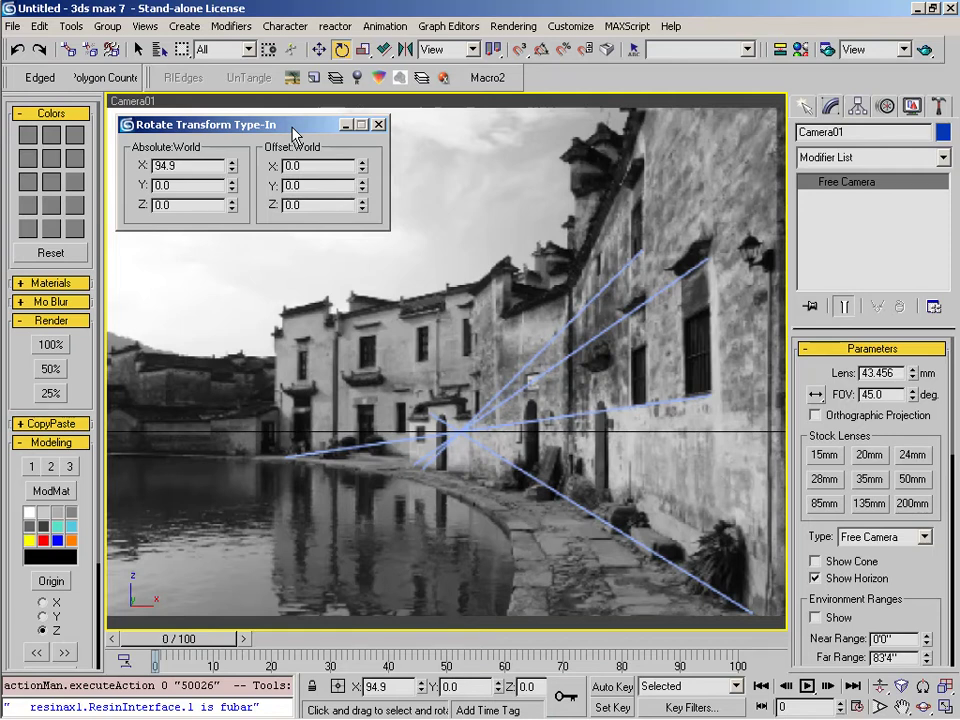
{"action": "left_click", "coordinate": [868, 482]}
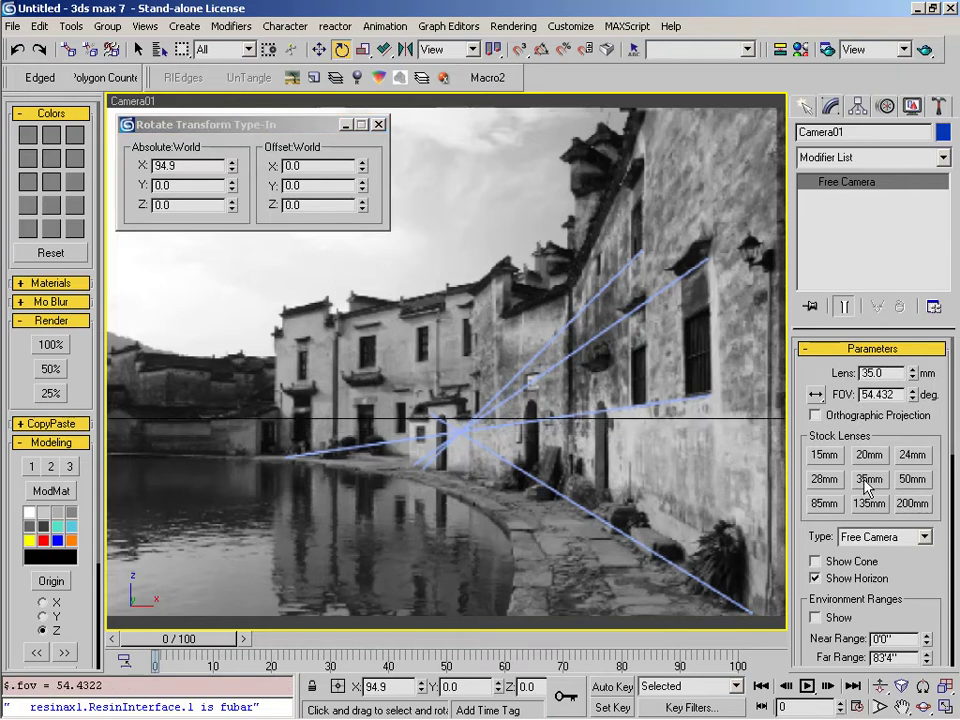
{"action": "left_click_drag", "start_coordinate": [232, 164], "coordinate": [233, 149]}
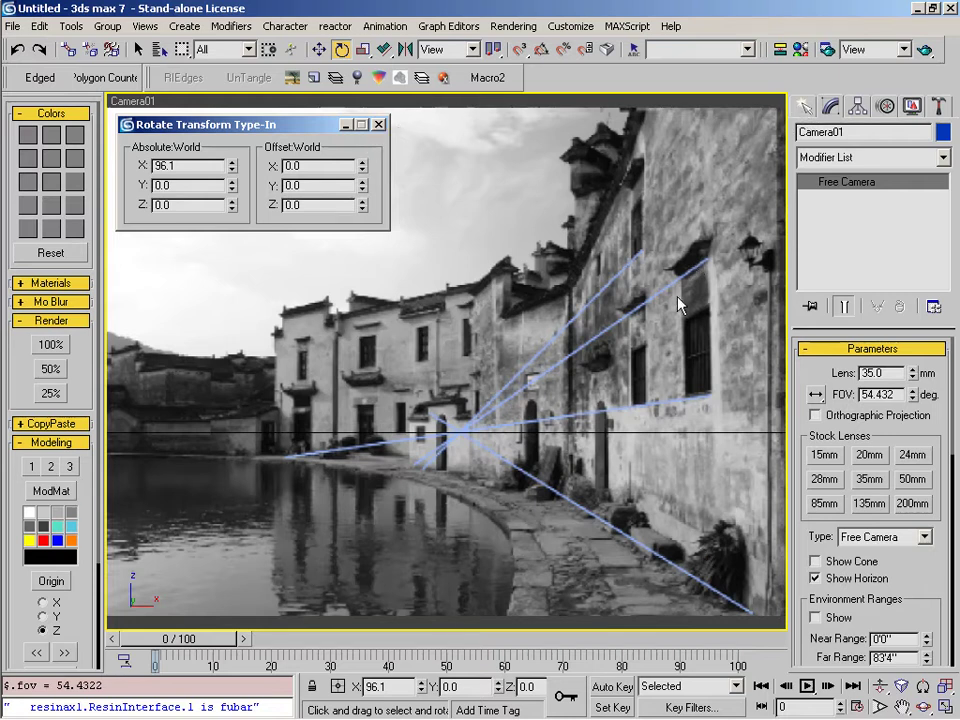
{"action": "left_click", "coordinate": [379, 125]}
- Create a box beside the camera in the Top view, about 10'11" long, 3'11" wide and 7'7" high
{"action": "left_click", "coordinate": [804, 106]}
{"action": "key", "text": "alt+w"}
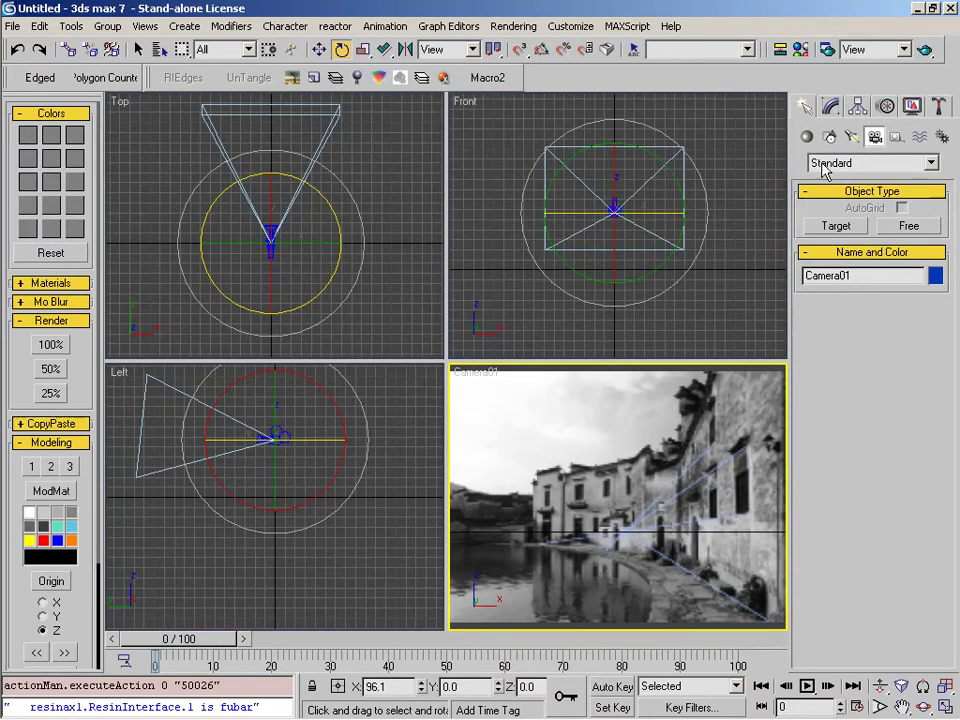
{"action": "left_click", "coordinate": [808, 137]}
{"action": "left_click", "coordinate": [836, 226]}
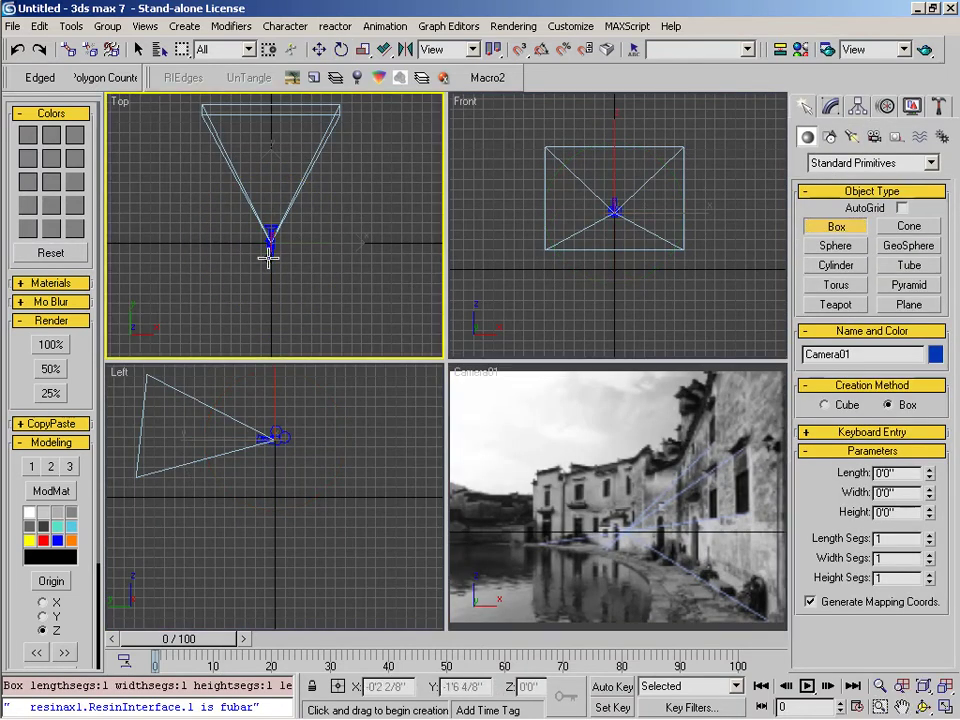
{"action": "mouse_move", "coordinate": [300, 163]}
{"action": "left_mouse_down"}
{"action": "mouse_move", "coordinate": [362, 279]}
{"action": "mouse_move", "coordinate": [340, 274]}
{"action": "left_mouse_up"}
{"action": "left_click", "coordinate": [343, 197]}
{"action": "key", "text": "e"}
- Set the box's width to 3'2 7/8" and its length to 35'
{"action": "left_click", "coordinate": [830, 106]}
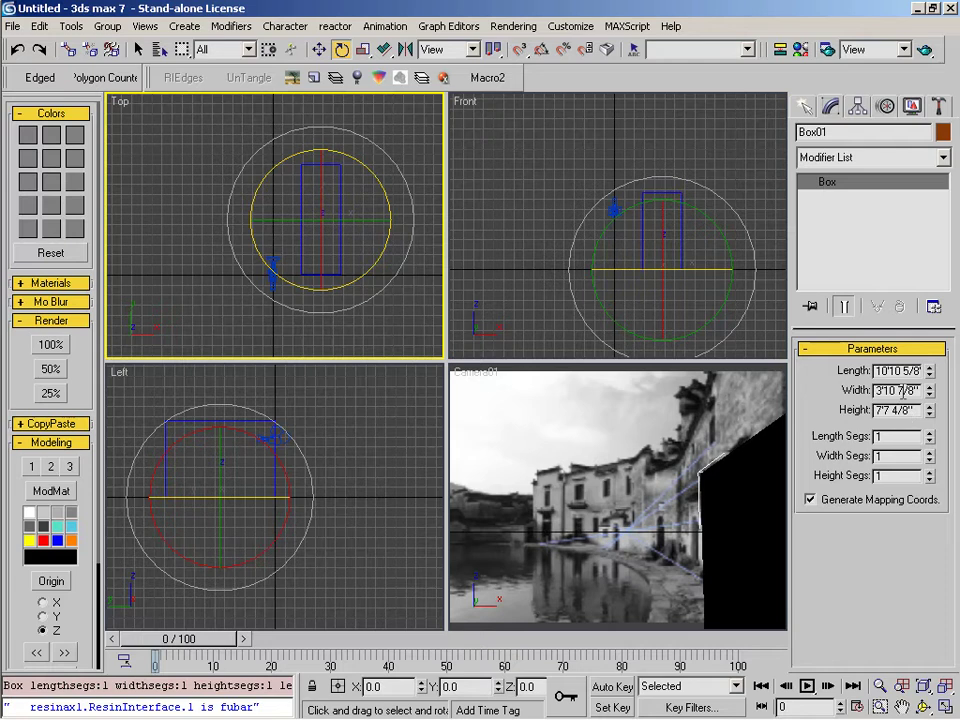
{"action": "left_click_drag", "start_coordinate": [931, 391], "coordinate": [932, 390]}
{"action": "left_click", "coordinate": [931, 375]}
{"action": "right_click", "coordinate": [931, 377]}
{"action": "double_click", "coordinate": [908, 371]}
{"action": "type", "text": "35"}
{"action": "key", "text": "Return"}
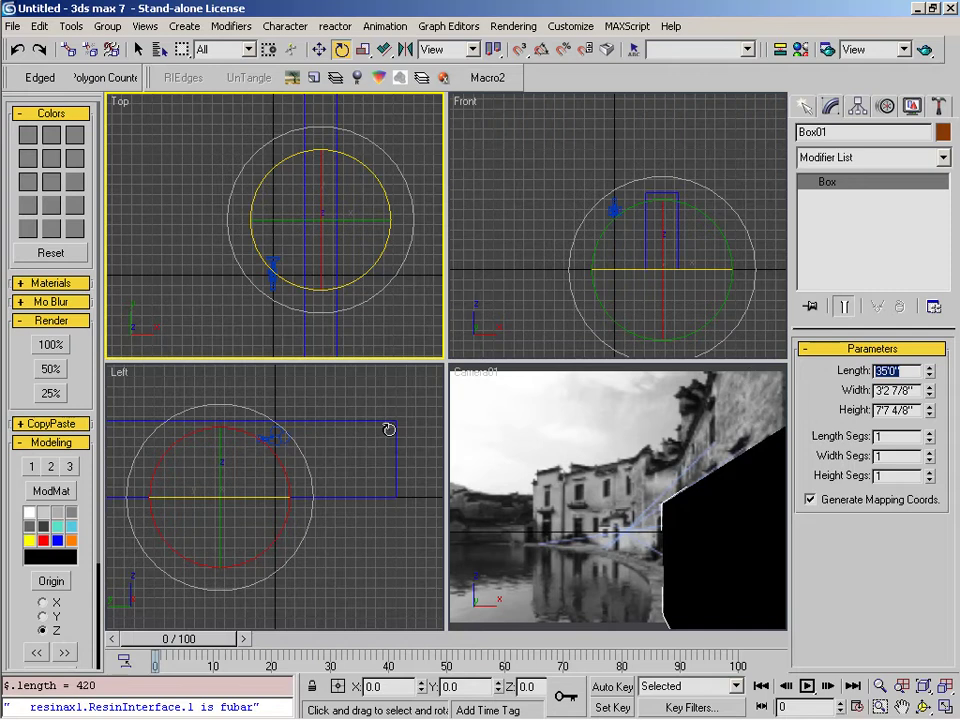
- Move the box in the Top view to about X 6'2 5/8", Y 19'1 1/8", ahead of the camera, and extend it to the horizon
{"action": "middle_click_drag", "start_coordinate": [321, 249], "coordinate": [289, 309]}
{"action": "key", "text": "w"}
{"action": "scroll", "coordinate": [306, 282], "scroll_direction": "down", "scroll_amount": 2}
{"action": "scroll", "coordinate": [311, 274], "scroll_direction": "down", "scroll_amount": 2}
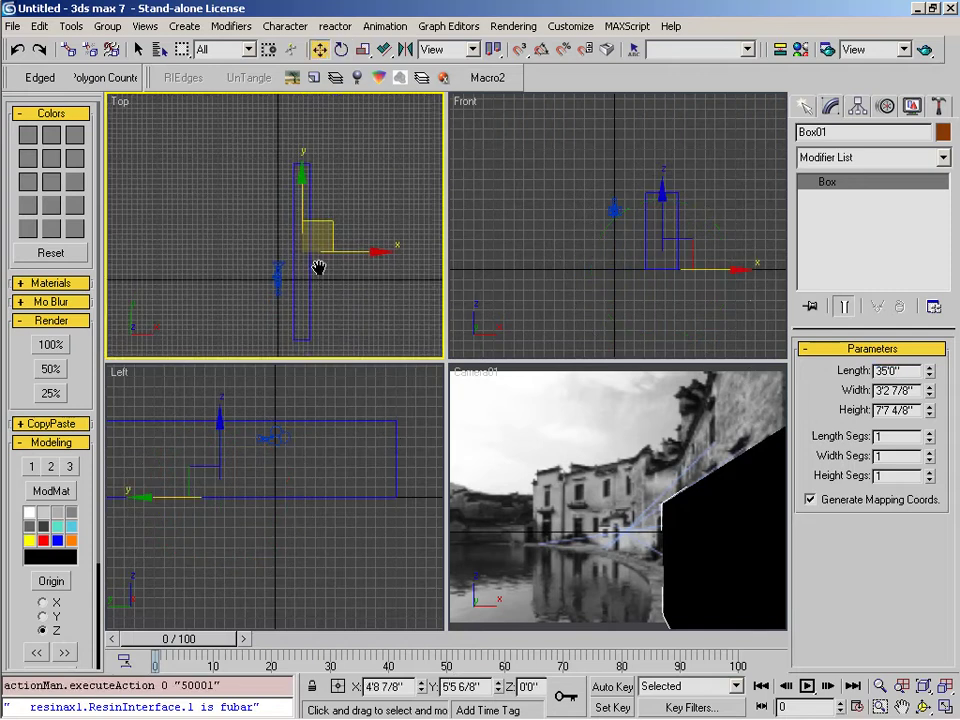
{"action": "left_click_drag", "start_coordinate": [336, 214], "coordinate": [332, 148]}
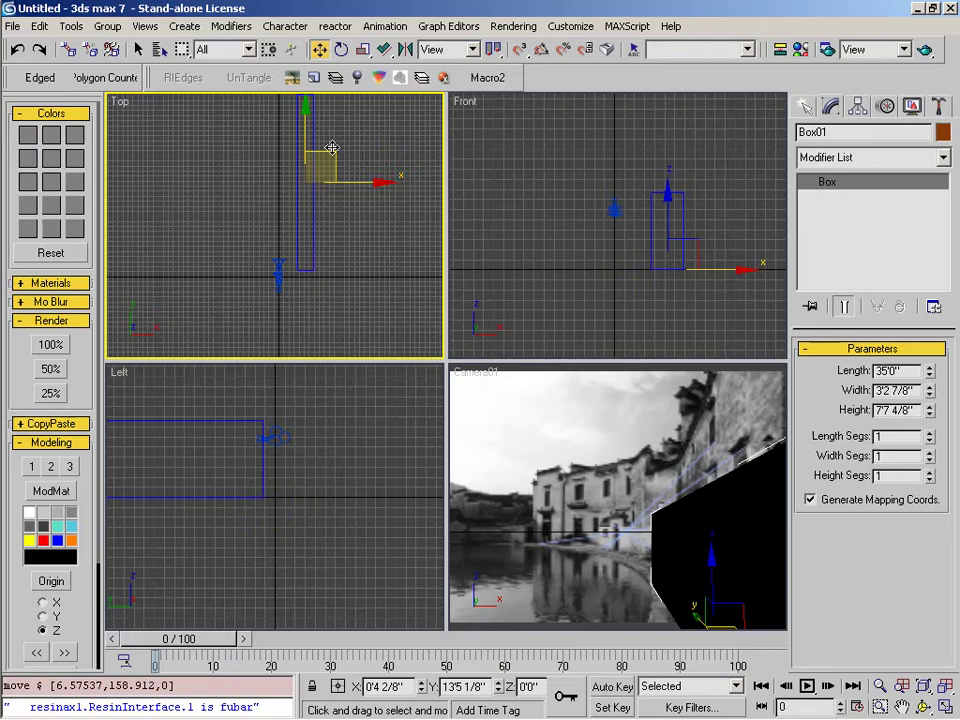
{"action": "left_click_drag", "start_coordinate": [331, 148], "coordinate": [300, 137]}
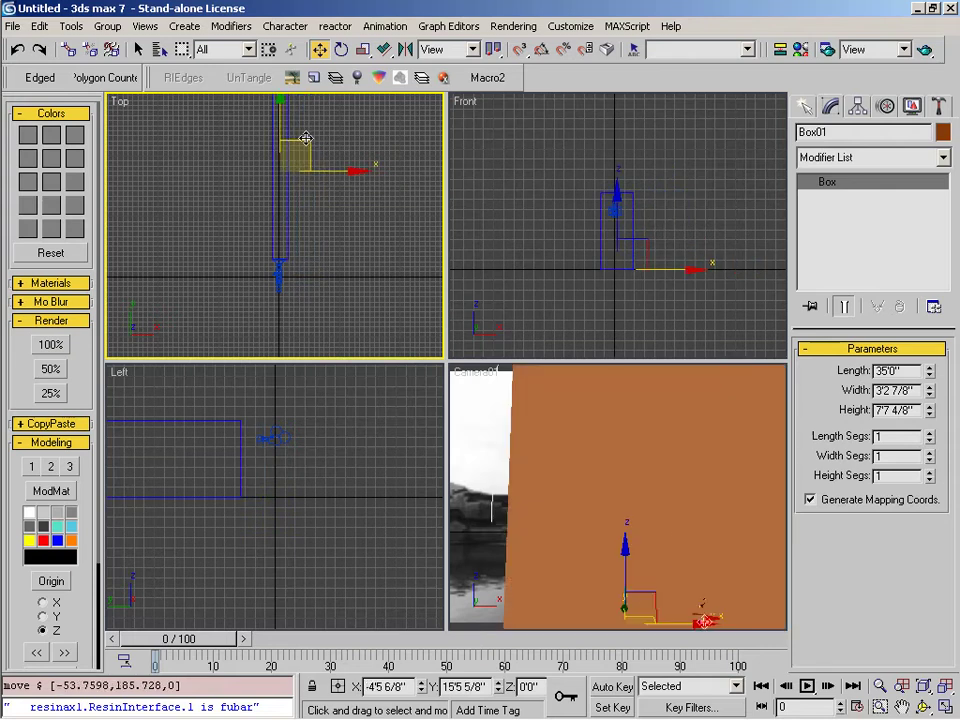
- Align the box with the photo's ground line using position X 11'2", Y 18'5 4/8" and a Z rotation of -1.3°
{"action": "right_click", "coordinate": [319, 49]}
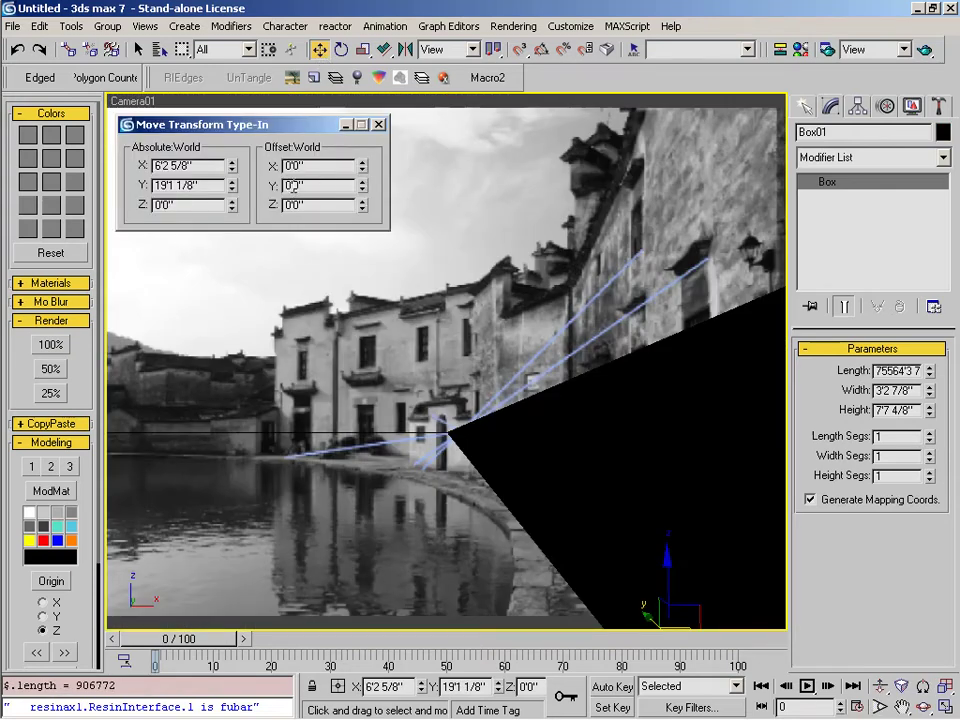
{"action": "left_click_drag", "start_coordinate": [362, 189], "coordinate": [395, 686]}
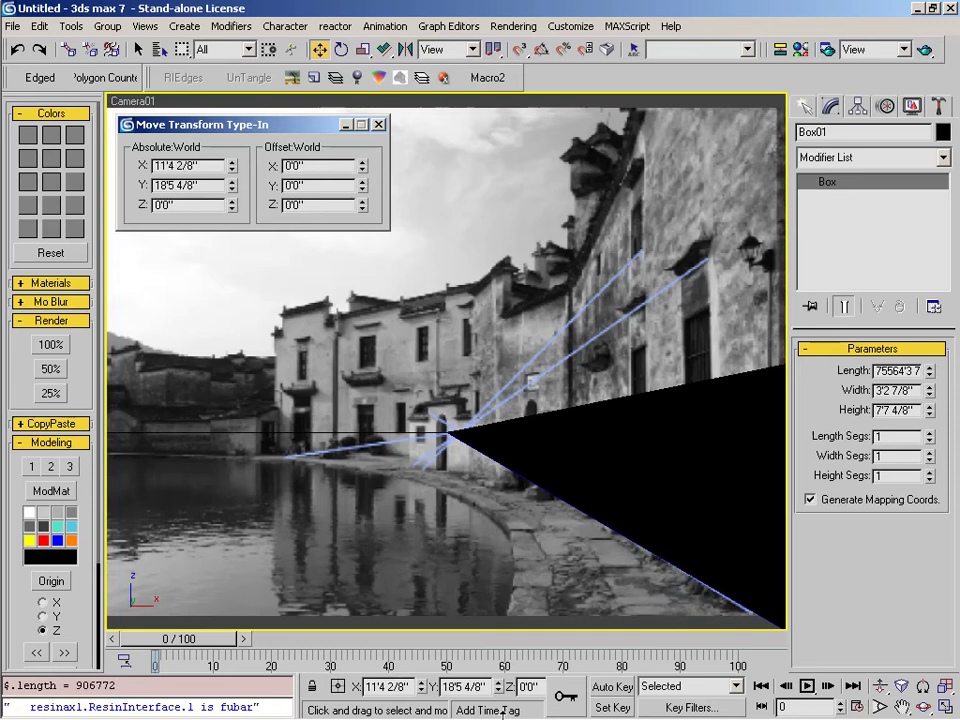
{"action": "key", "text": "e"}
{"action": "left_click_drag", "start_coordinate": [232, 208], "coordinate": [232, 214]}
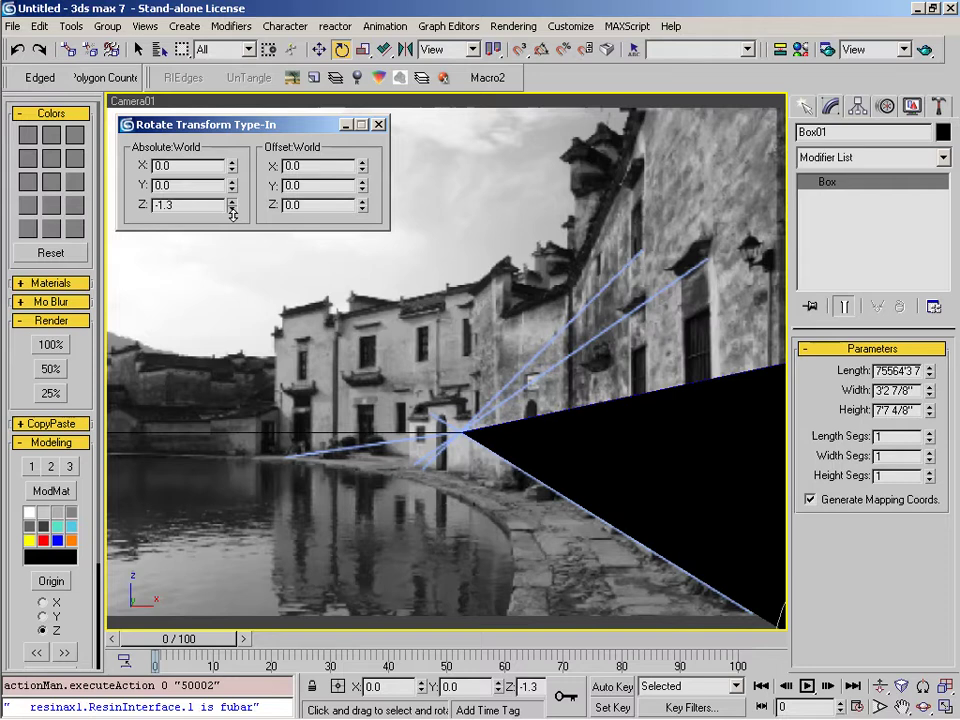
{"action": "key", "text": "w"}
{"action": "left_click_drag", "start_coordinate": [231, 171], "coordinate": [235, 170]}
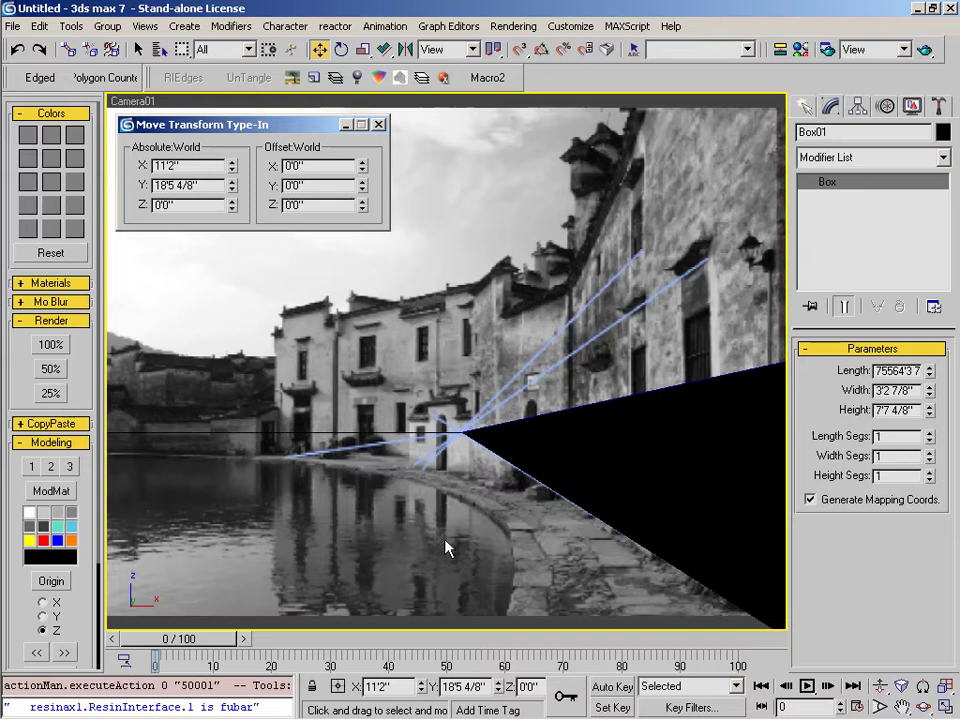
- Lower the box's height to 7'1 1/8" to meet the lower perspective line and set its length back to 35'
{"action": "mouse_move", "coordinate": [929, 410]}
{"action": "left_mouse_down"}
{"action": "mouse_move", "coordinate": [925, 322]}
{"action": "mouse_move", "coordinate": [930, 433]}
{"action": "mouse_move", "coordinate": [930, 416]}
{"action": "left_mouse_up"}
{"action": "right_click", "coordinate": [929, 370]}
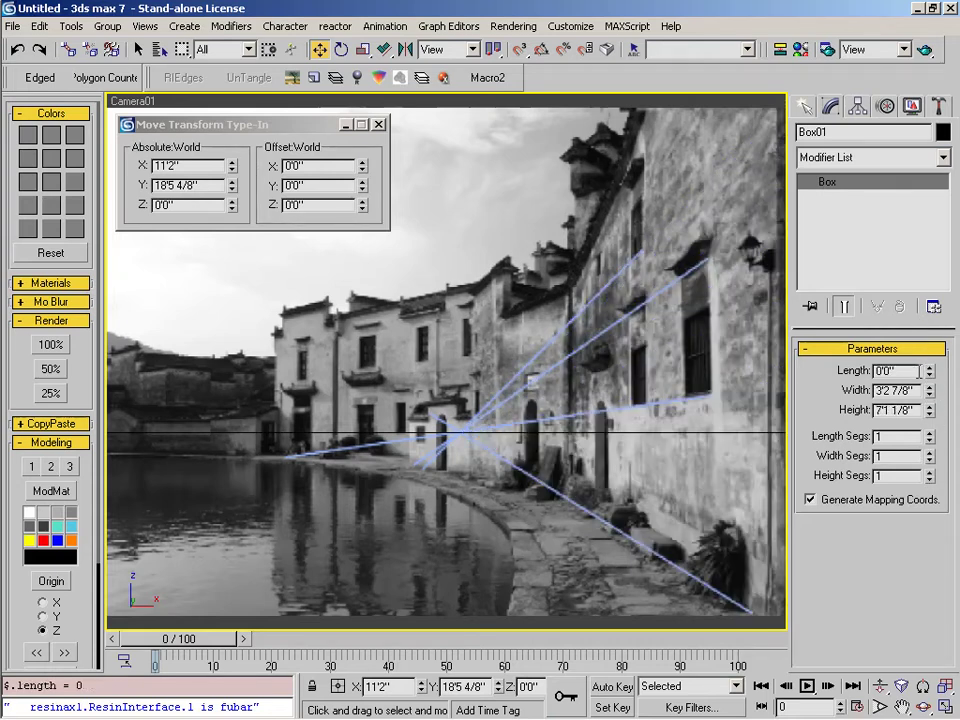
{"action": "type", "text": "35"}
{"action": "key", "text": "Return"}
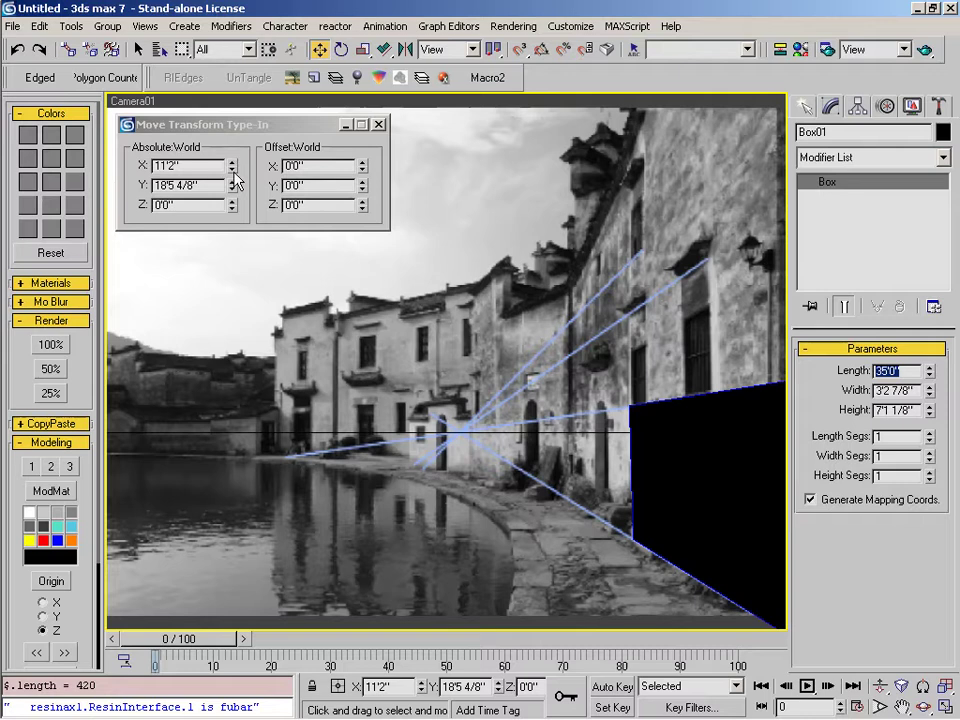
- Slide the box along the side wall to X 11'6 2/8", Y 36'4 7/8" and raise its height to 11'9 3/8"
{"action": "left_click_drag", "start_coordinate": [233, 192], "coordinate": [231, 604]}
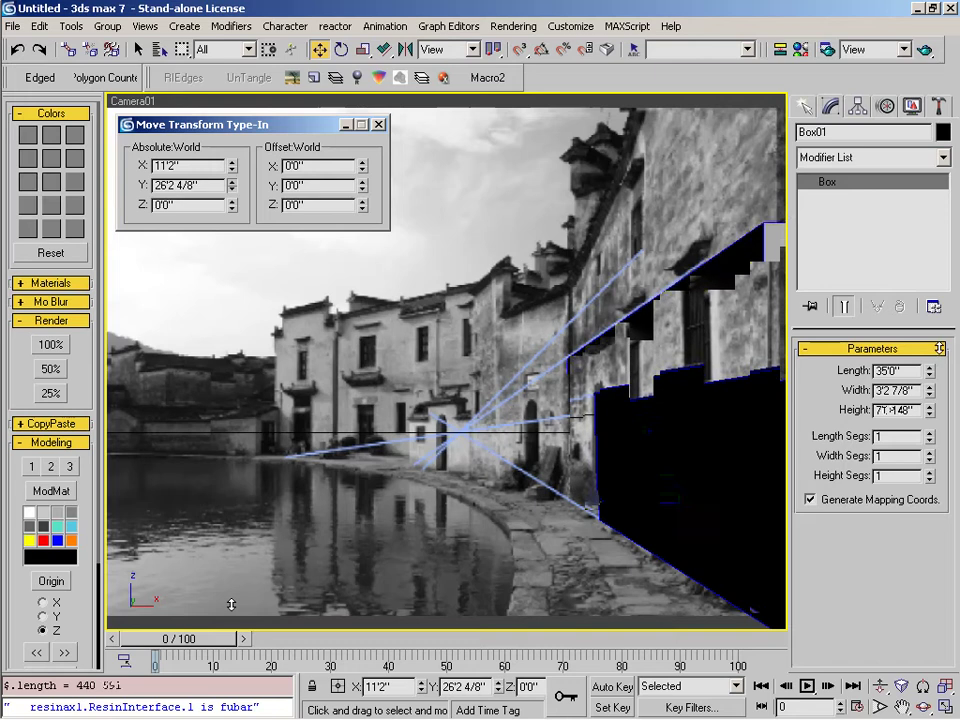
{"action": "left_click_drag", "start_coordinate": [937, 359], "coordinate": [937, 358]}
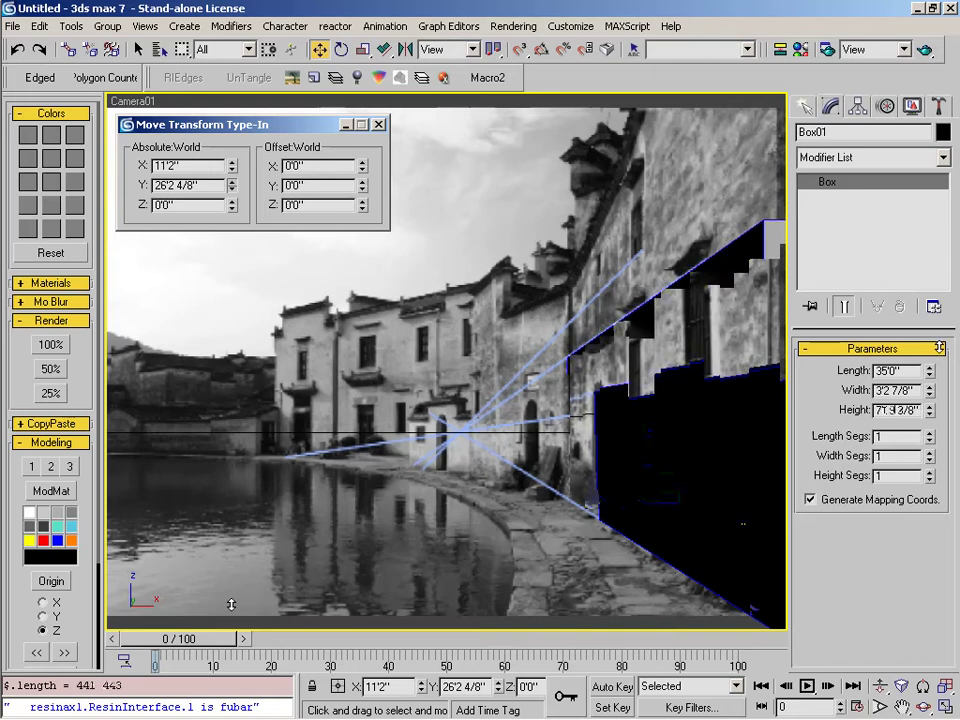
{"action": "left_click_drag", "start_coordinate": [696, 531], "coordinate": [701, 534]}
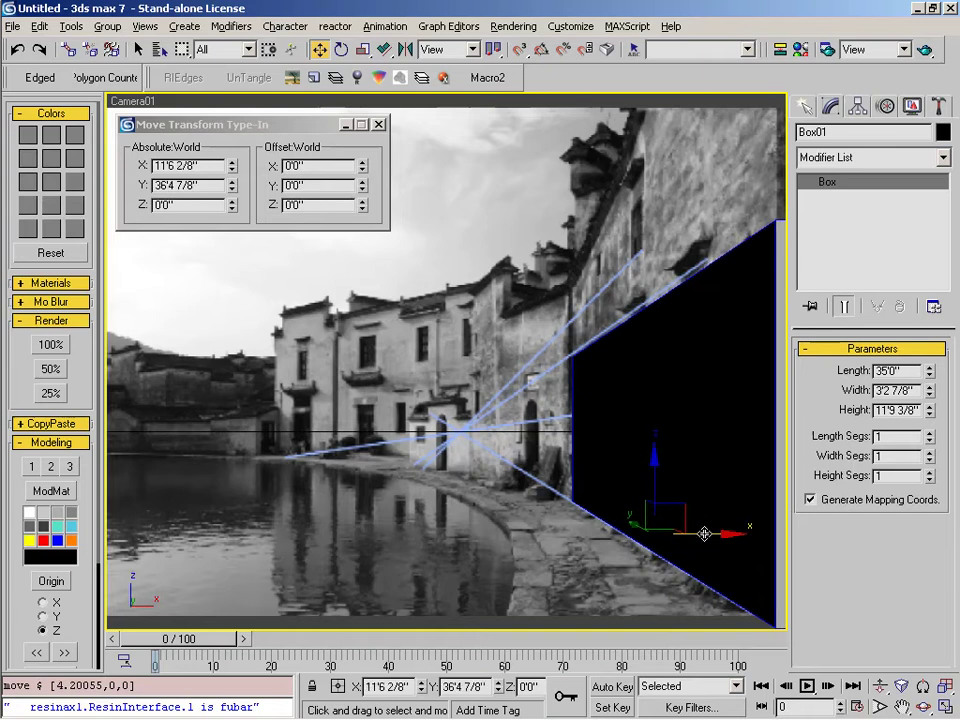
- Assign an unused material to the box and set its opacity to 30 so the photo shows through
{"action": "key", "text": "m"}
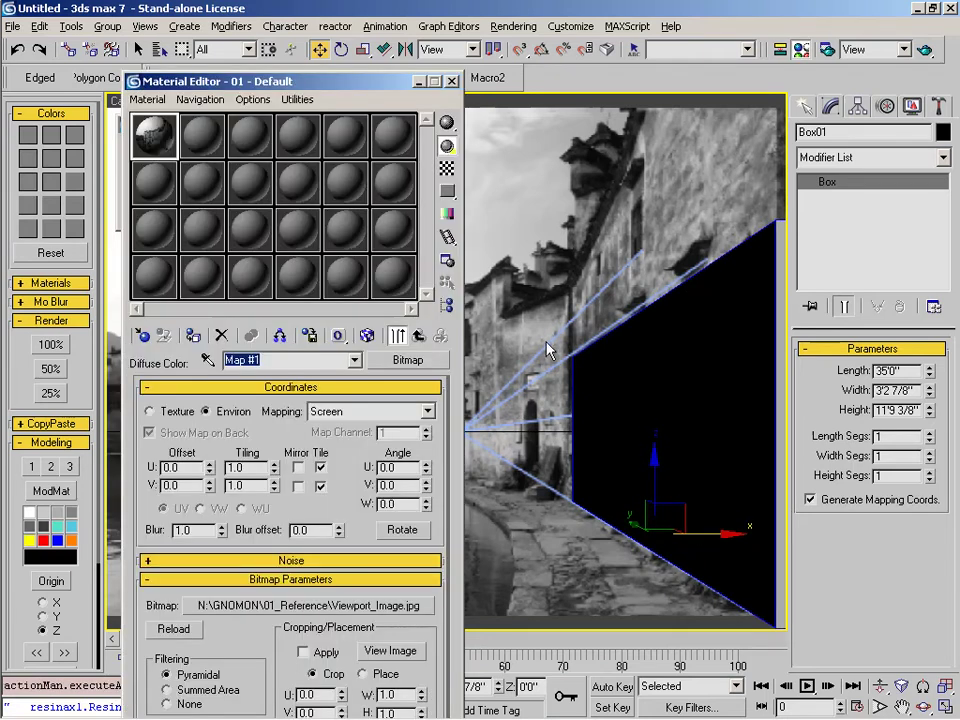
{"action": "left_click", "coordinate": [155, 277]}
{"action": "left_click", "coordinate": [251, 335]}
{"action": "mouse_move", "coordinate": [395, 520]}
{"action": "left_mouse_down"}
{"action": "mouse_move", "coordinate": [394, 611]}
{"action": "mouse_move", "coordinate": [398, 507]}
{"action": "left_mouse_up"}
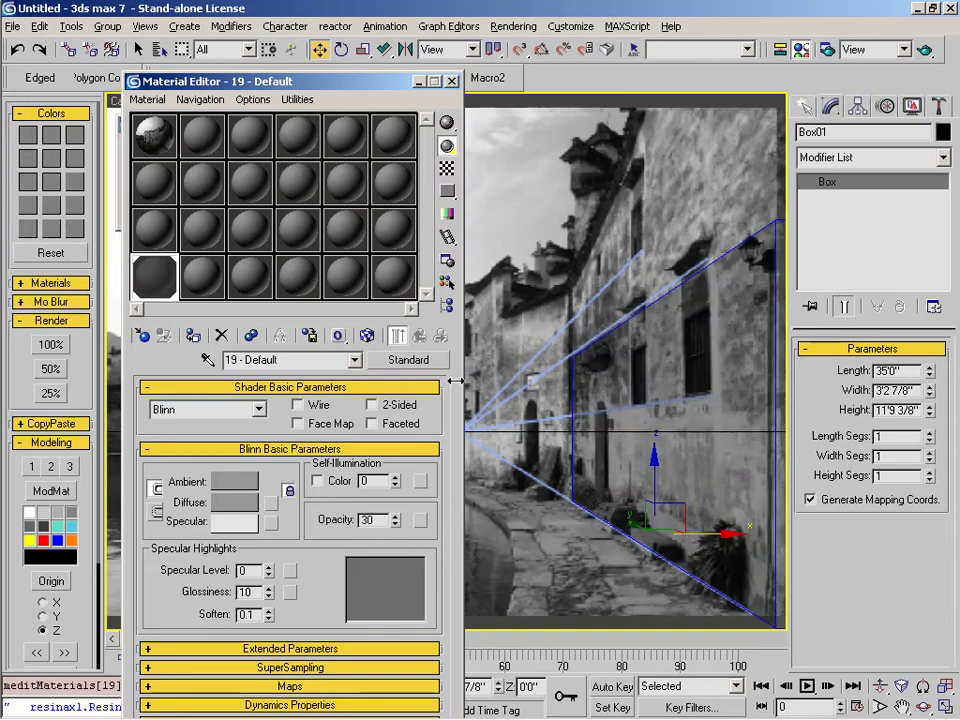
- Raise the box's height to 14'8 2/8" to match the uppermost perspective line on the side wall
{"action": "right_click", "coordinate": [326, 52]}
{"action": "mouse_move", "coordinate": [929, 413]}
{"action": "left_mouse_down"}
{"action": "mouse_move", "coordinate": [929, 380]}
{"action": "mouse_move", "coordinate": [929, 410]}
{"action": "mouse_move", "coordinate": [929, 392]}
{"action": "left_mouse_up"}
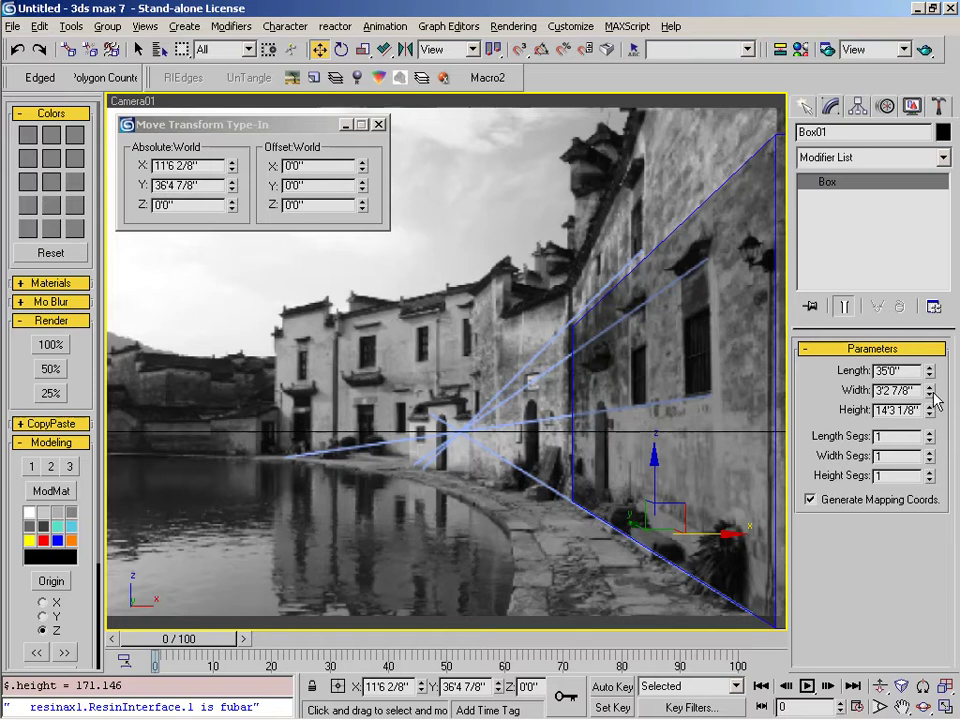
{"action": "mouse_move", "coordinate": [931, 410]}
{"action": "left_mouse_down"}
{"action": "mouse_move", "coordinate": [931, 396]}
{"action": "mouse_move", "coordinate": [931, 407]}
{"action": "left_mouse_up"}
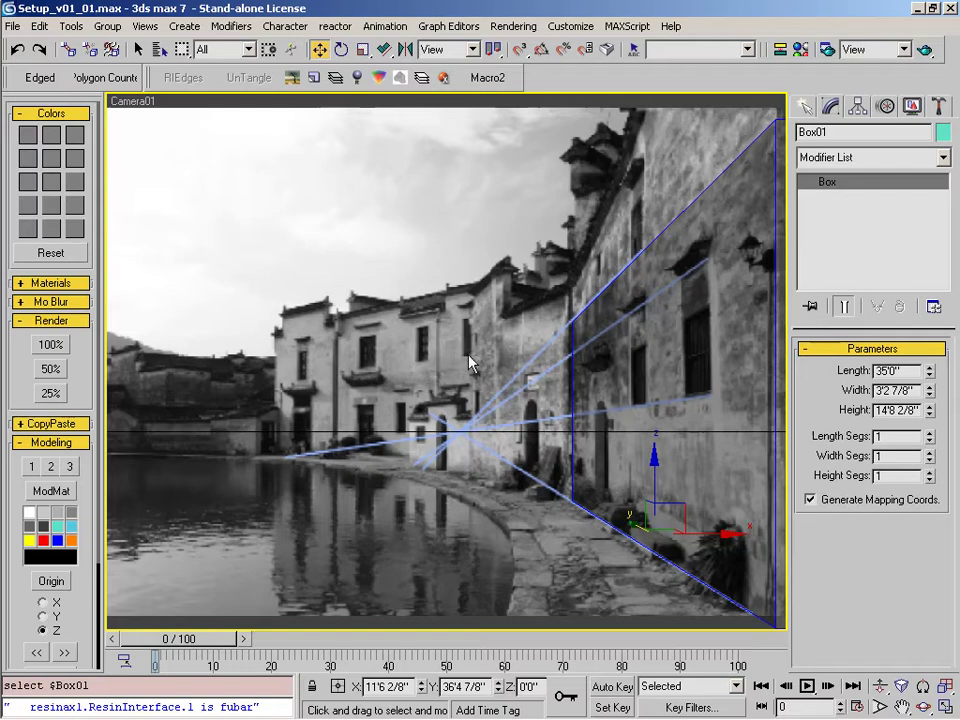
- Try a 50 mm lens on the camera, with its X rotation set to 94.3° to realign the horizon with the vanishing point
{"action": "right_click", "coordinate": [135, 101]}
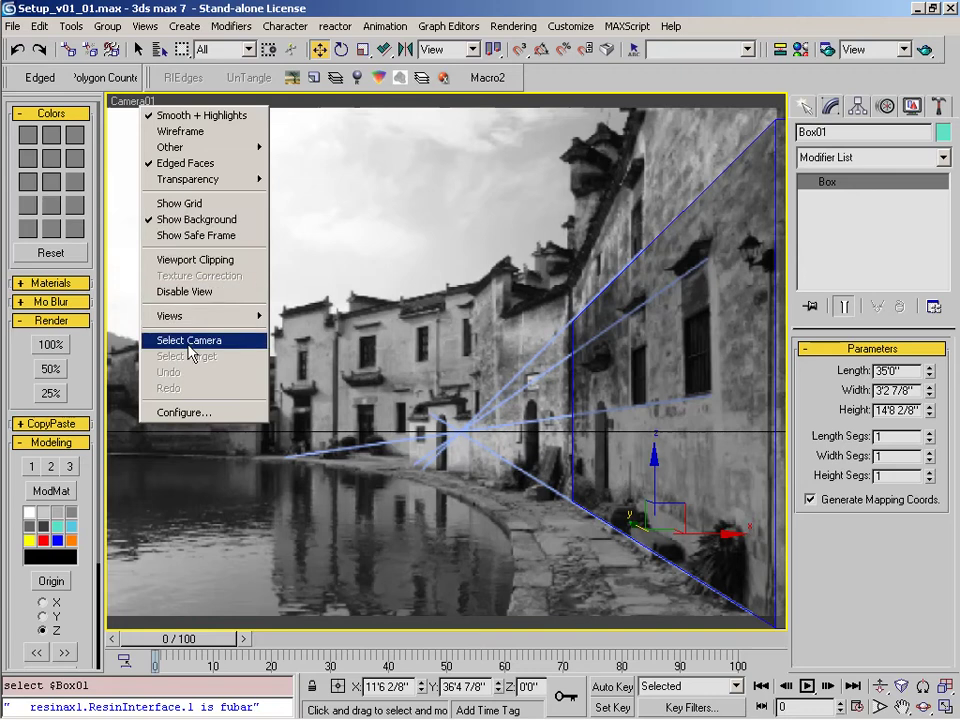
{"action": "left_click", "coordinate": [195, 339]}
{"action": "left_click", "coordinate": [816, 198]}
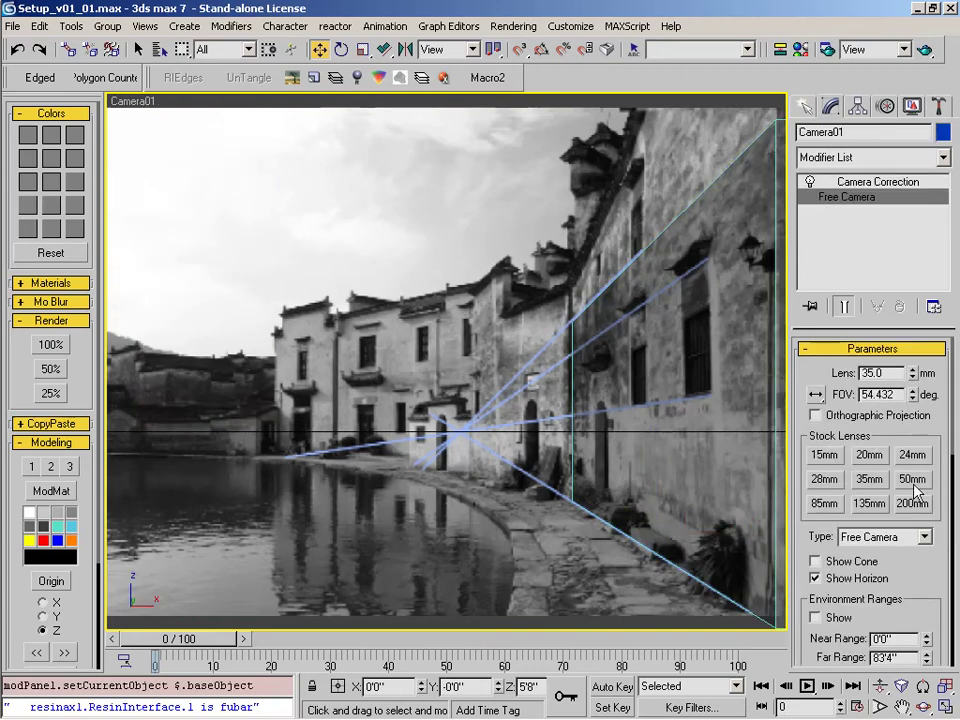
{"action": "left_click", "coordinate": [912, 480]}
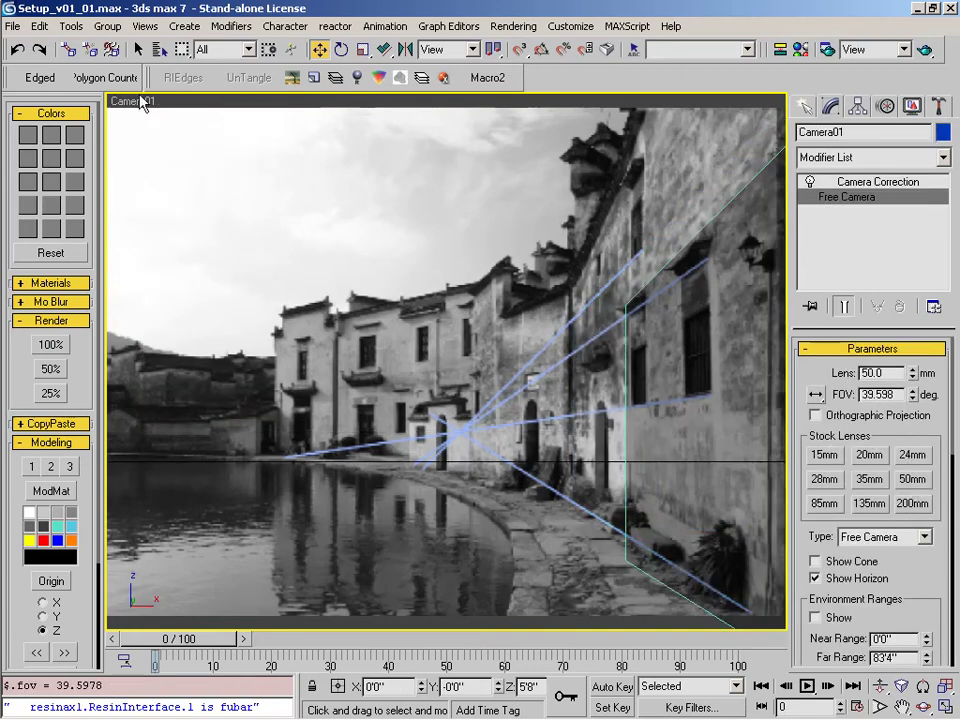
{"action": "right_click", "coordinate": [347, 50]}
{"action": "left_click_drag", "start_coordinate": [210, 140], "coordinate": [208, 157]}
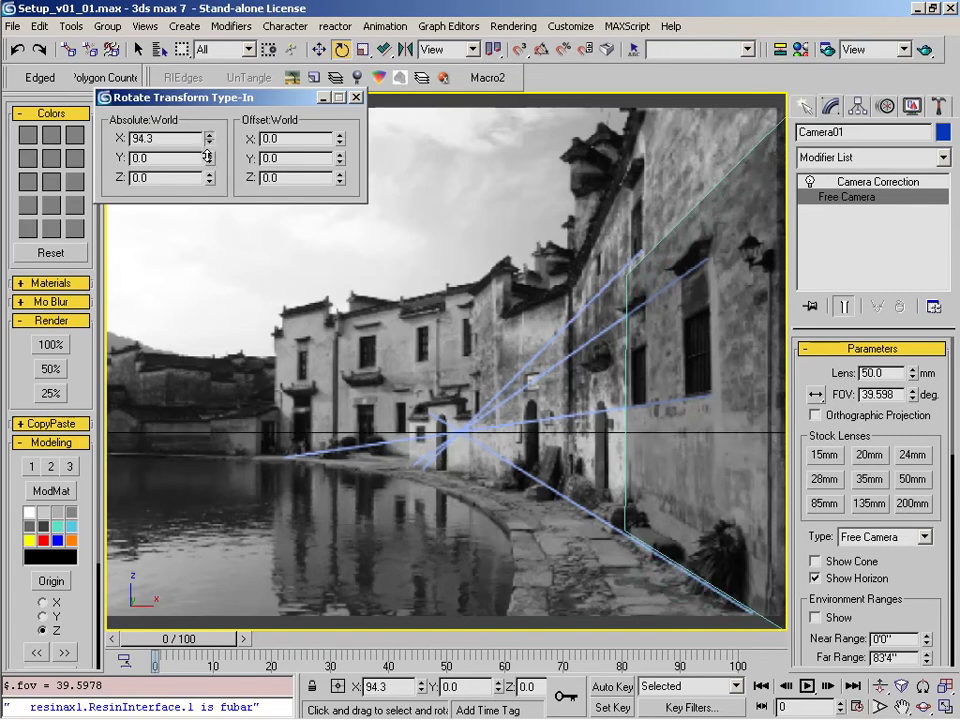
- Extend the box to the horizon, rotate it to Z -0.9° and move it to X 11'3 7/8" to follow the ground line
{"action": "left_click", "coordinate": [568, 322]}
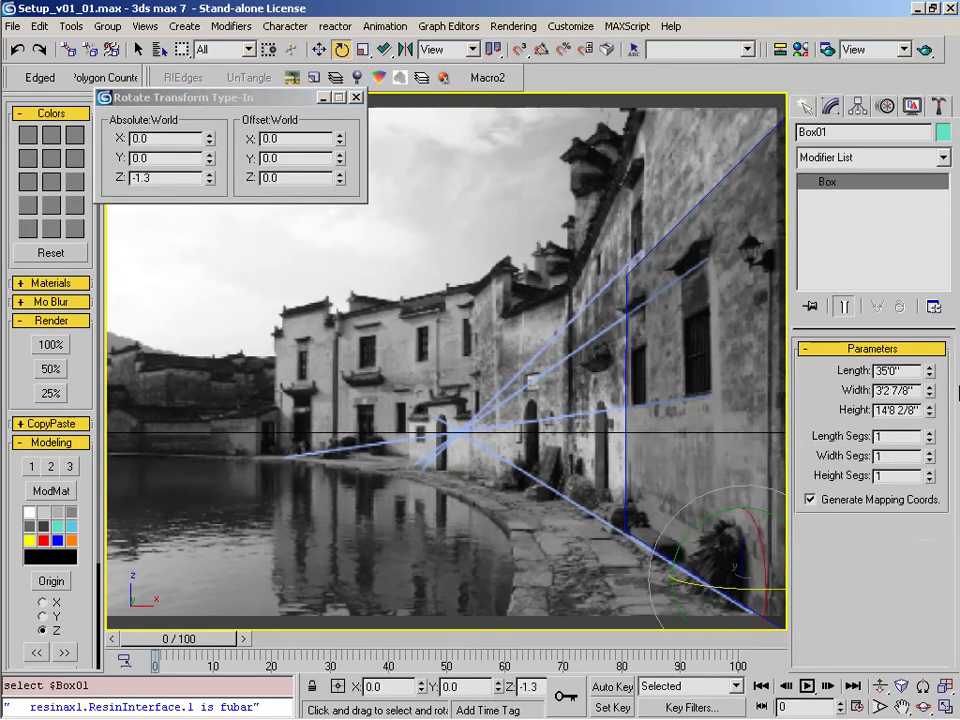
{"action": "left_click_drag", "start_coordinate": [930, 369], "coordinate": [930, 300]}
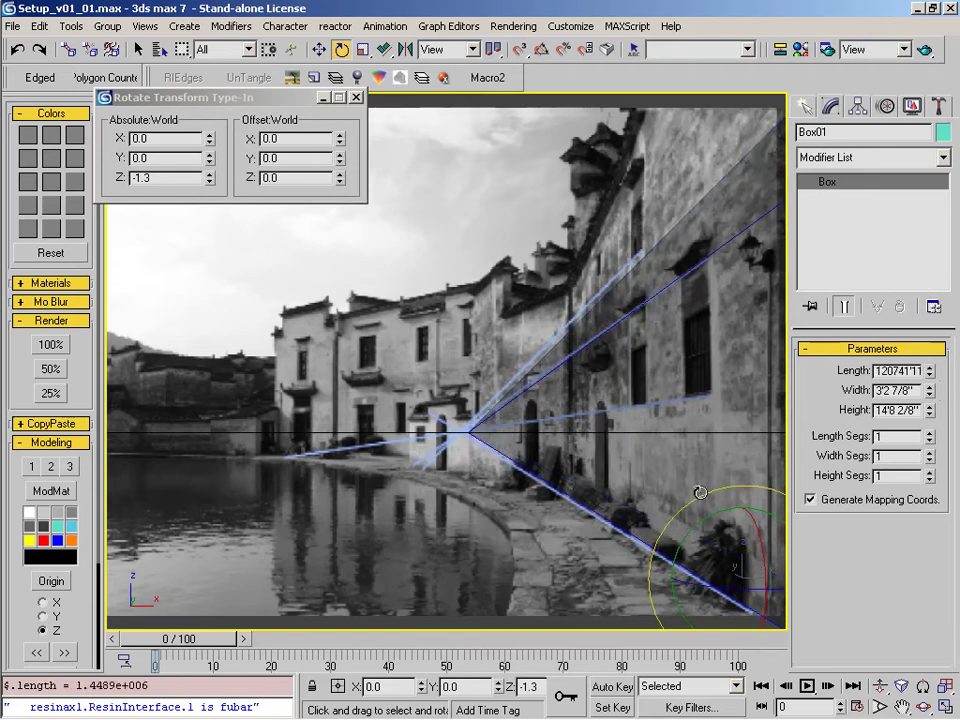
{"action": "key", "text": "w"}
{"action": "key", "text": "e"}
{"action": "left_click_drag", "start_coordinate": [207, 178], "coordinate": [206, 177]}
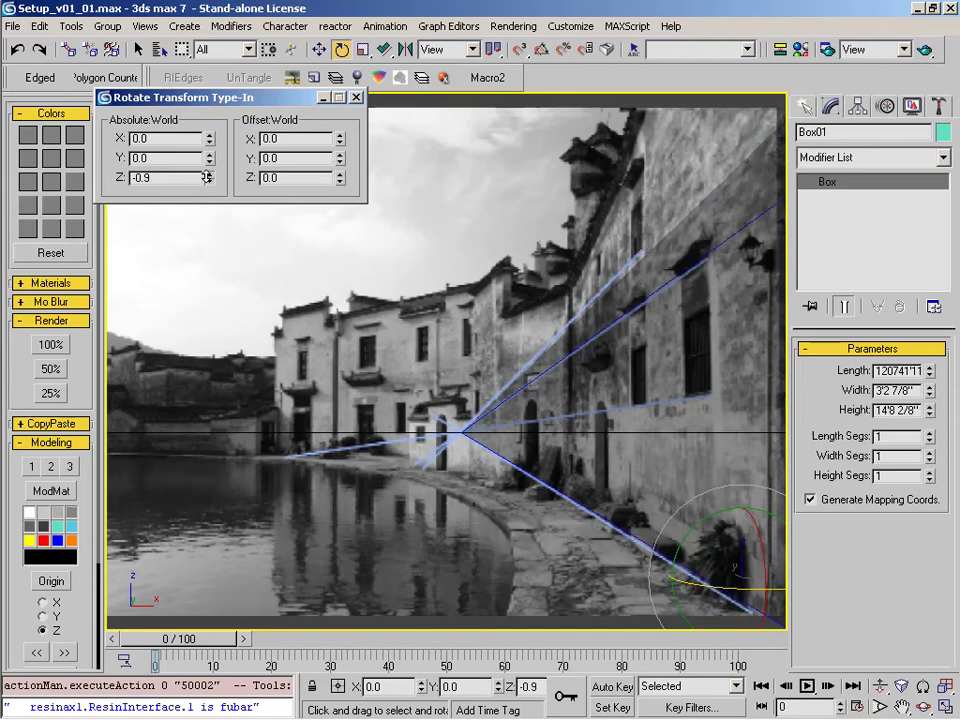
{"action": "key", "text": "w"}
{"action": "left_click_drag", "start_coordinate": [776, 579], "coordinate": [776, 583]}
- Set the box's height to 7'0 4/8" and length to 35', and move it along the wall to Y 50'11 7/8"
{"action": "left_click_drag", "start_coordinate": [930, 412], "coordinate": [930, 460]}
{"action": "right_click", "coordinate": [932, 371]}
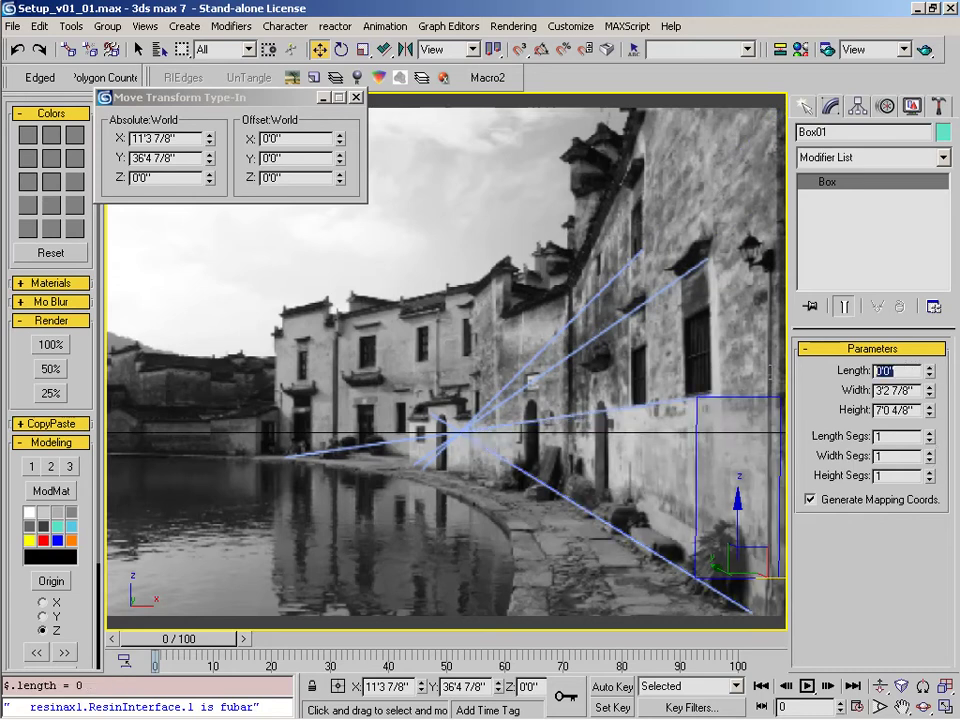
{"action": "type", "text": "35"}
{"action": "key", "text": "Return"}
{"action": "left_click_drag", "start_coordinate": [714, 579], "coordinate": [634, 552]}
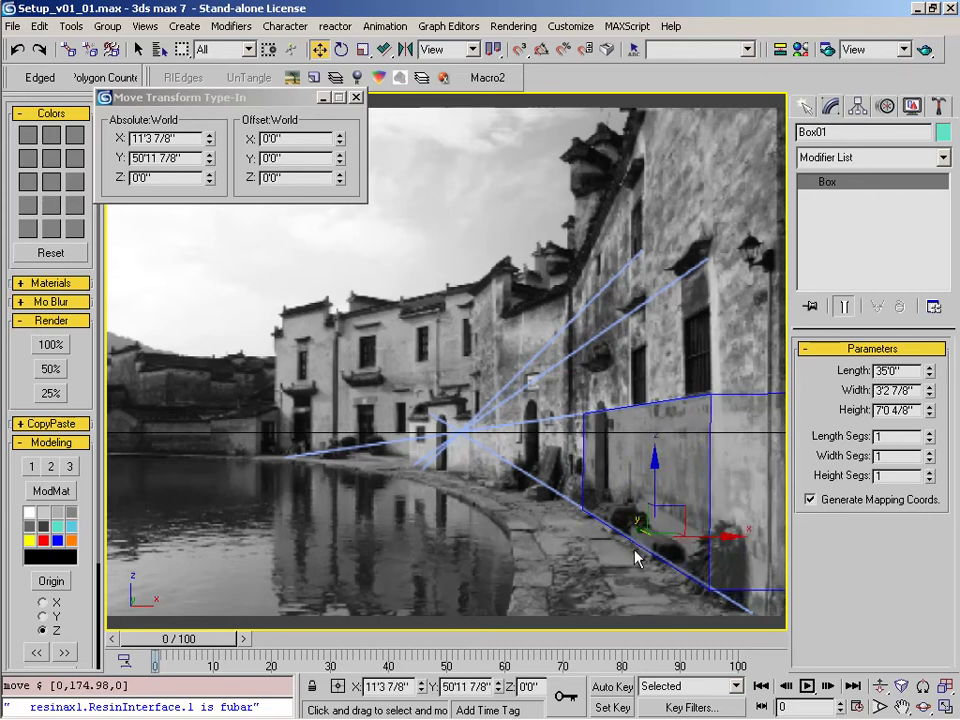
- Replace the background map's bitmap with Viewport_ImageB.jpg from the 01_Reference folder and refresh the camera view's background
{"action": "left_click", "coordinate": [540, 540]}
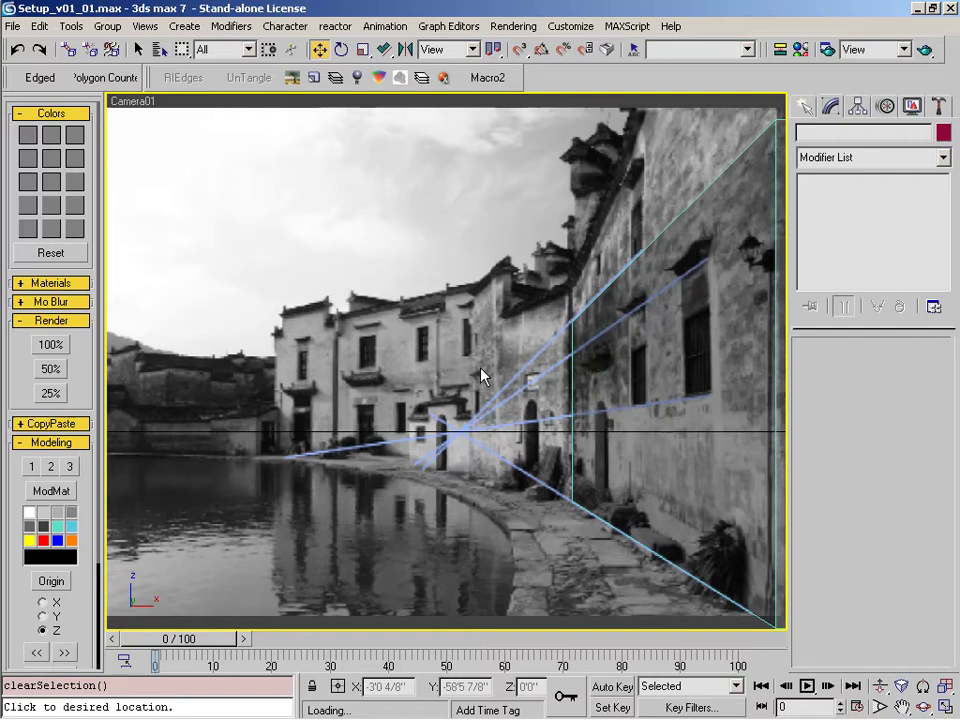
{"action": "key", "text": "m"}
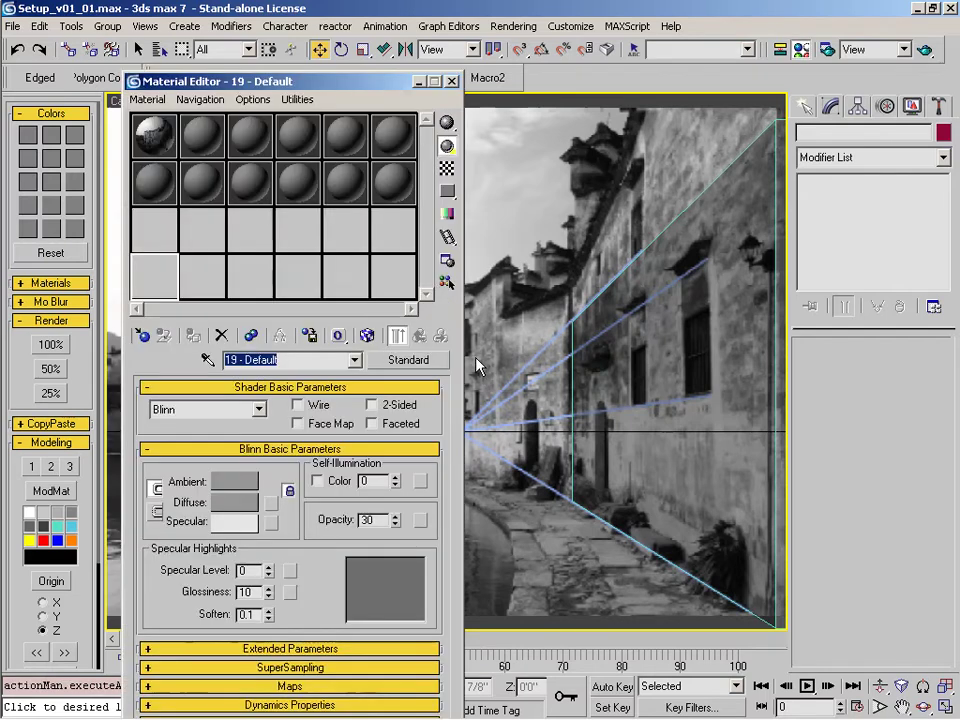
{"action": "left_click", "coordinate": [271, 504]}
{"action": "left_click", "coordinate": [384, 608]}
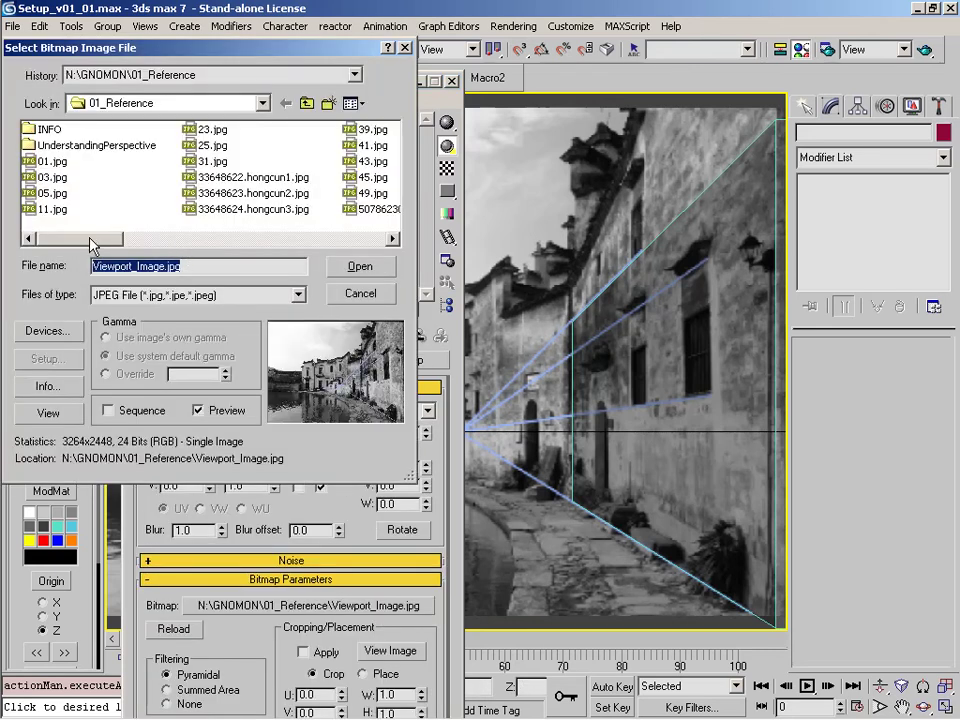
{"action": "left_click_drag", "start_coordinate": [90, 238], "coordinate": [376, 283]}
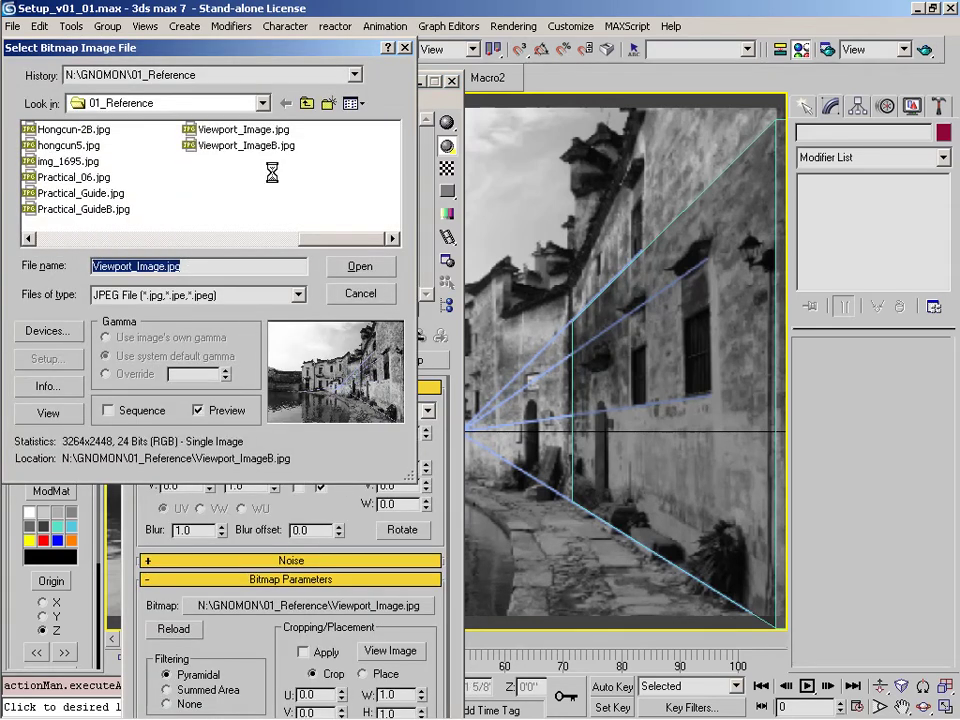
{"action": "double_click", "coordinate": [245, 146]}
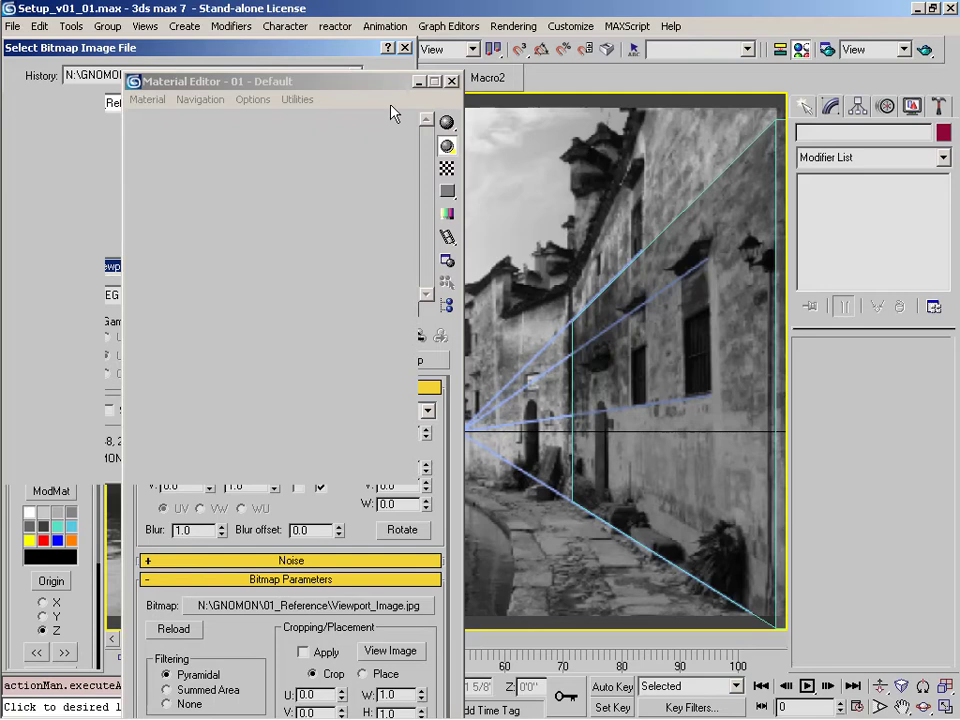
{"action": "left_click", "coordinate": [451, 81]}
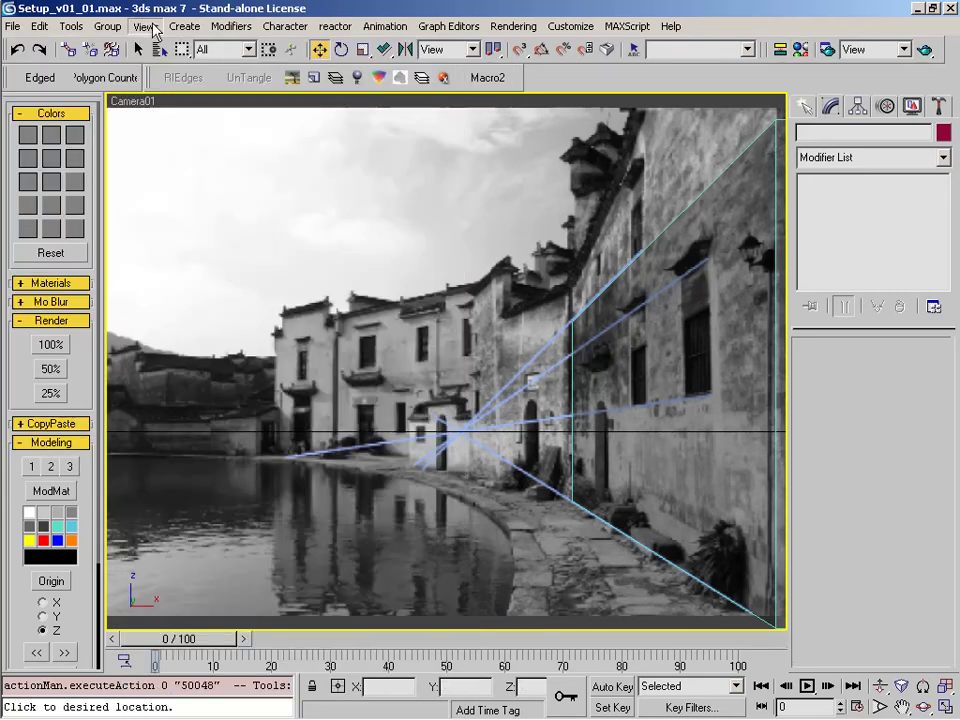
{"action": "left_click", "coordinate": [147, 26]}
{"action": "left_click", "coordinate": [177, 158]}
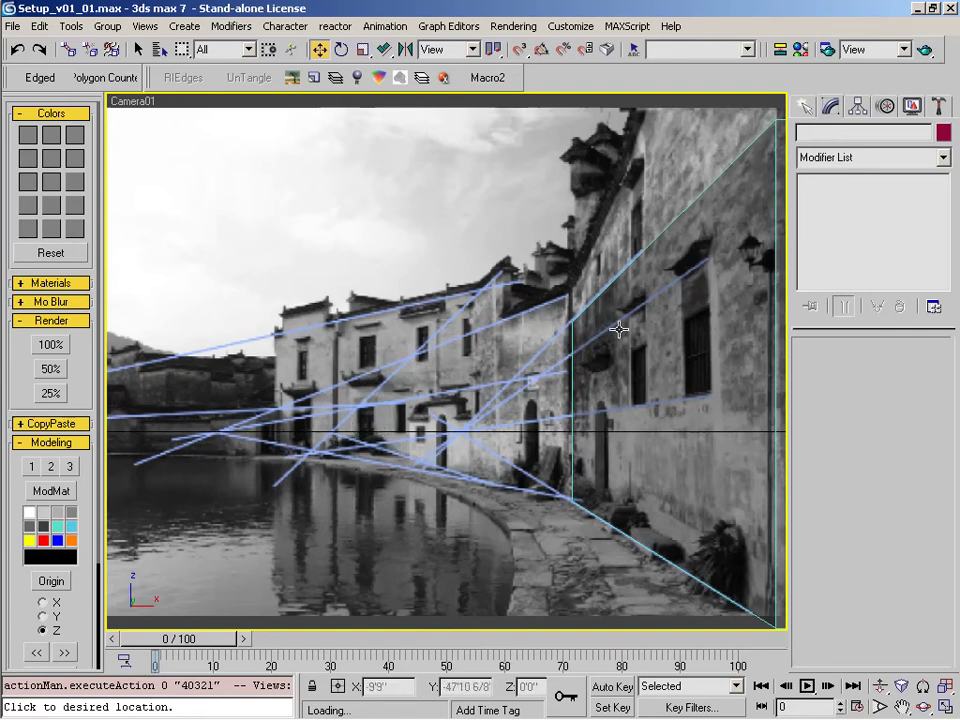
- Set the wall box's height to 17'2 1/8" and, in the Top view, copy it beyond its far end to X 10'2", Y 75'5 6/8"
{"action": "left_click", "coordinate": [696, 268]}
{"action": "left_click_drag", "start_coordinate": [930, 418], "coordinate": [932, 393]}
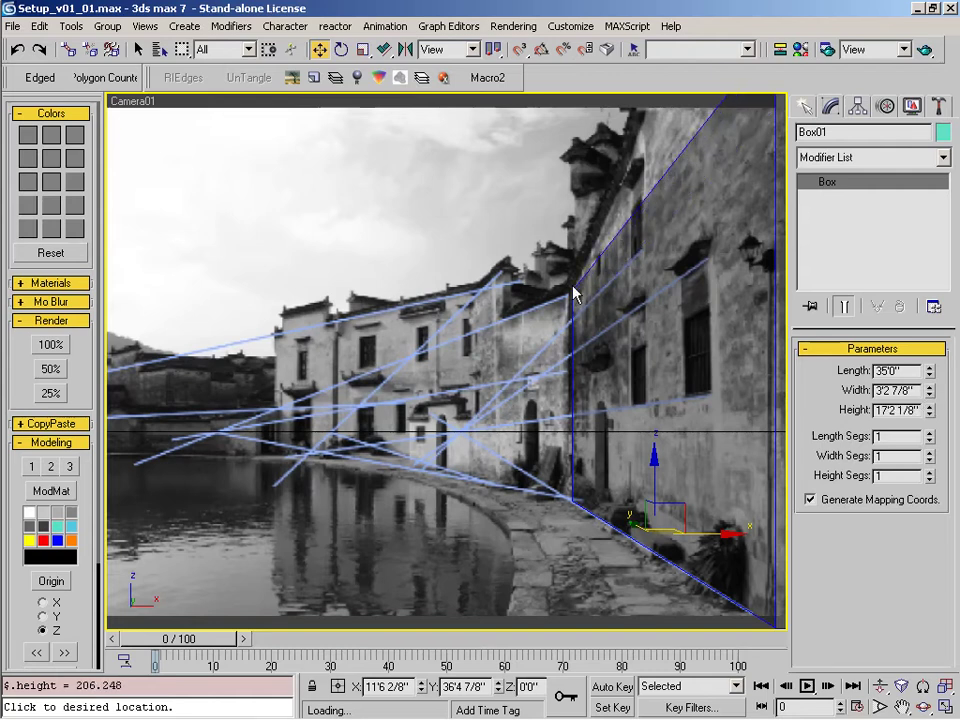
{"action": "key", "text": "t"}
{"action": "key", "text": "z"}
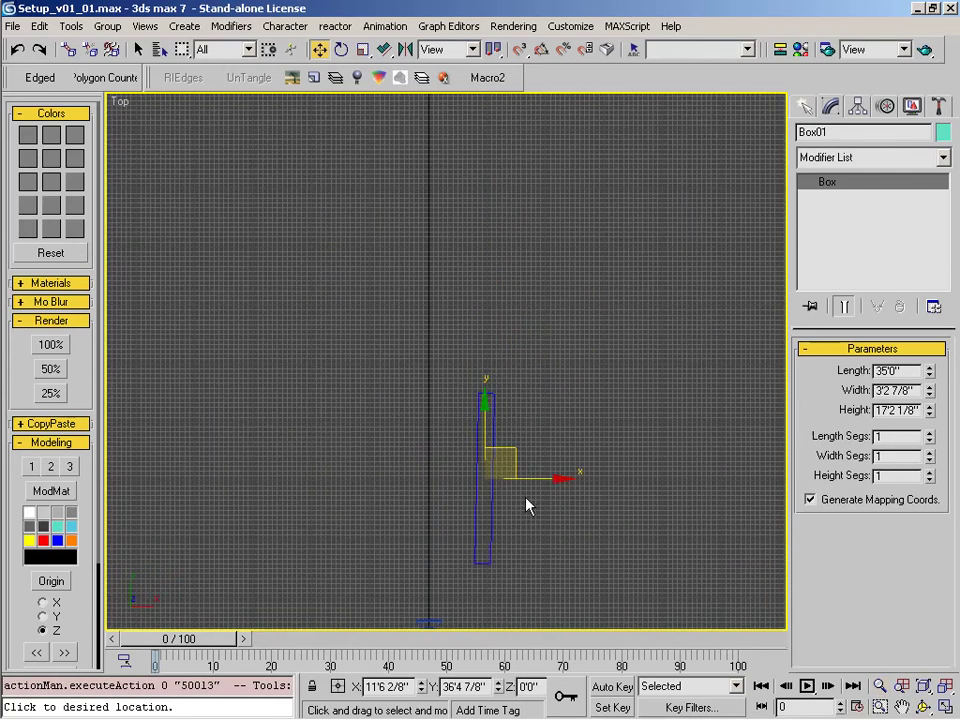
{"action": "left_click_drag", "start_coordinate": [513, 443], "coordinate": [506, 250], "text": "shift"}
{"action": "left_click", "coordinate": [405, 448]}
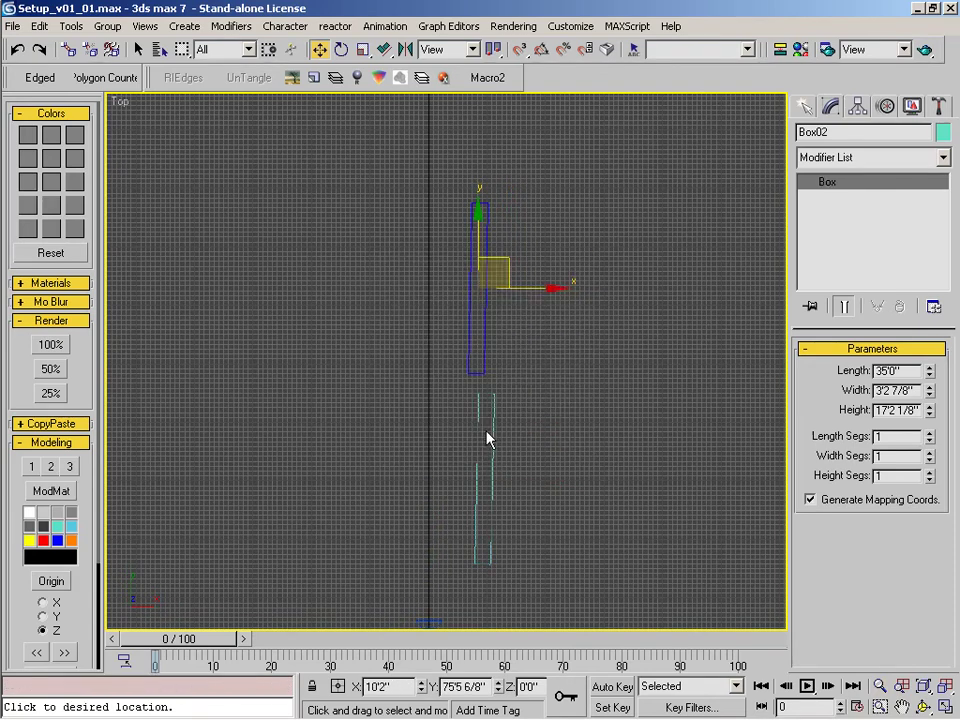
- Place the copied wall box's pivot on its near inner corner and snap it to the first wall's end at X 10'3 4/8", Y 53'11 2/8"
{"action": "key", "text": "alt+z"}
{"action": "left_click_drag", "start_coordinate": [489, 437], "coordinate": [508, 301]}
{"action": "right_click", "coordinate": [508, 301]}
{"action": "left_click", "coordinate": [546, 395]}
{"action": "key", "text": "s"}
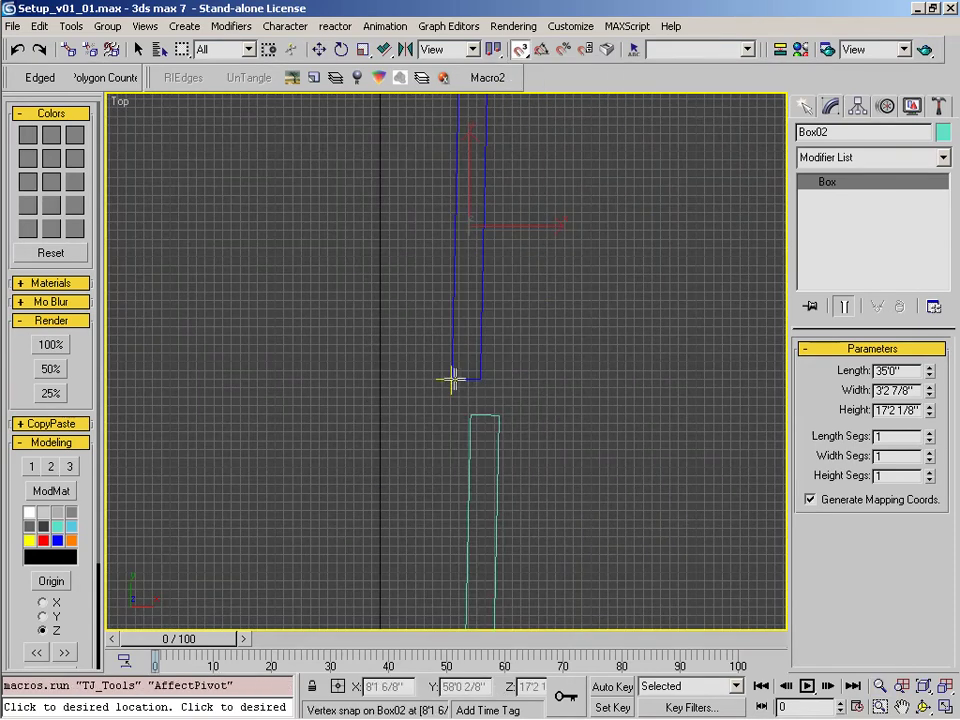
{"action": "key", "text": "w"}
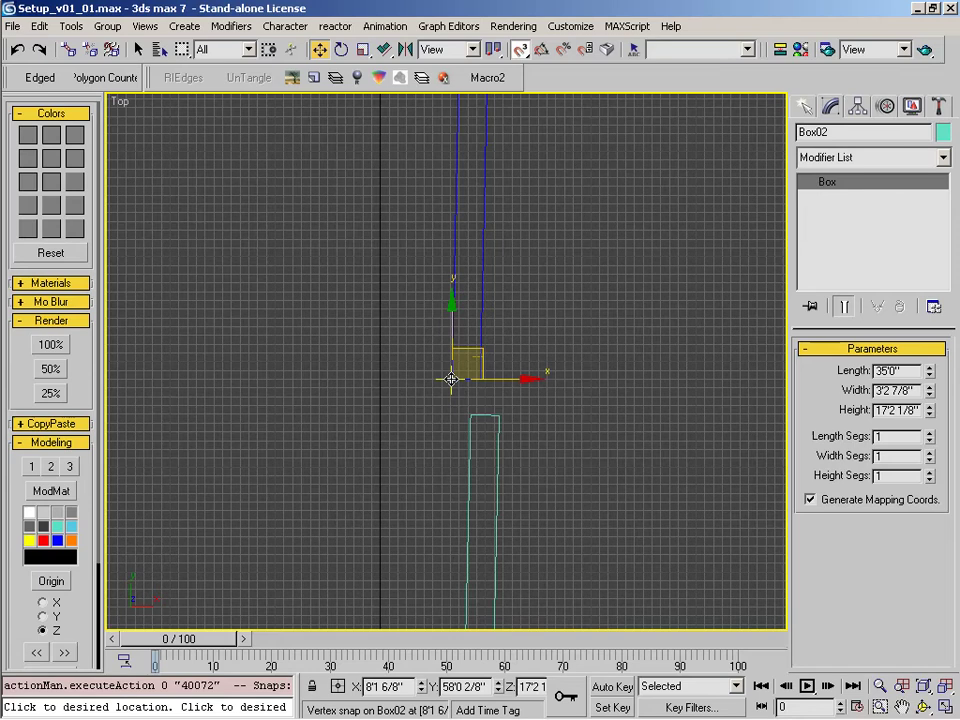
{"action": "left_click_drag", "start_coordinate": [450, 379], "coordinate": [467, 407]}
- Rotate the second wall box to Z 18° in the camera view
{"action": "key", "text": "c"}
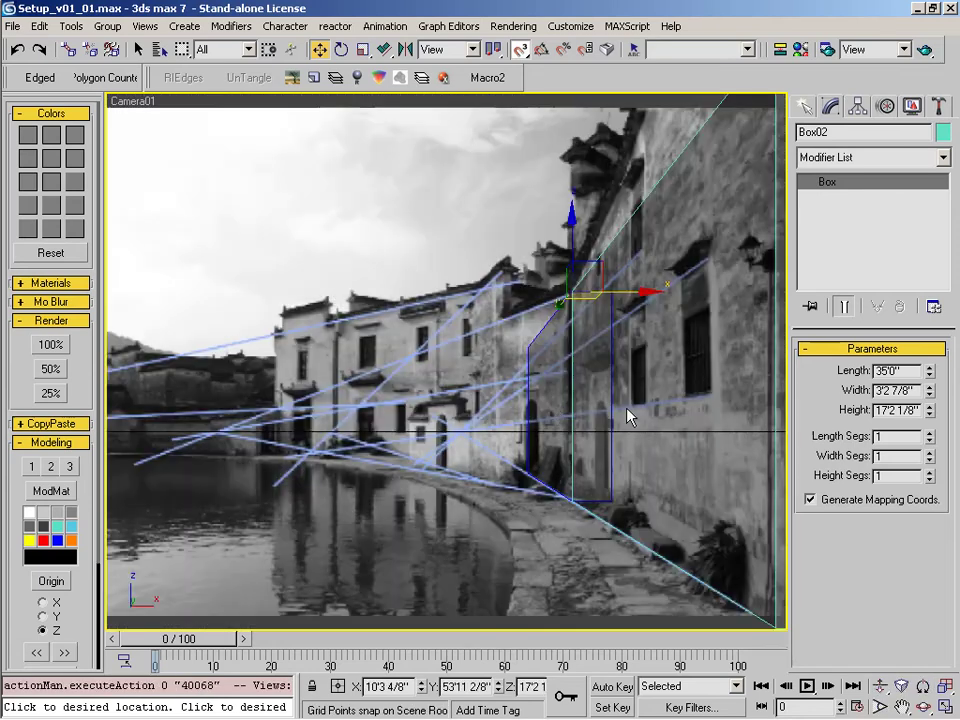
{"action": "key", "text": "e"}
{"action": "right_click", "coordinate": [341, 49]}
{"action": "left_click_drag", "start_coordinate": [229, 208], "coordinate": [230, 25]}
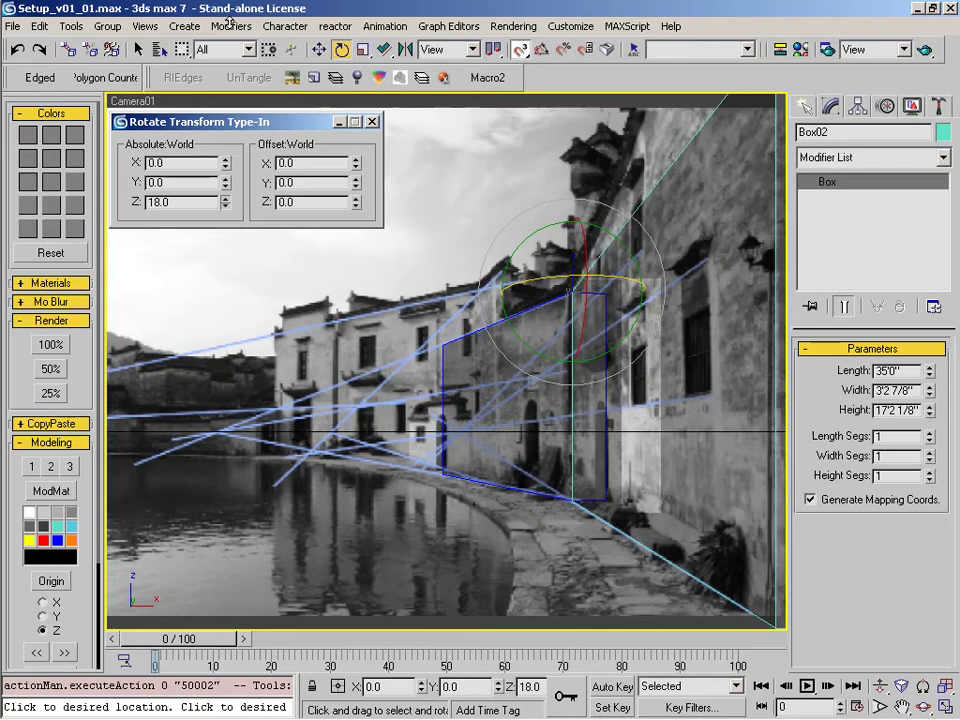
- Shorten the second wall by moving its far end face along its local axis to X 7'3 1/8", Y 67'8 6/8"
{"action": "key", "text": "w"}
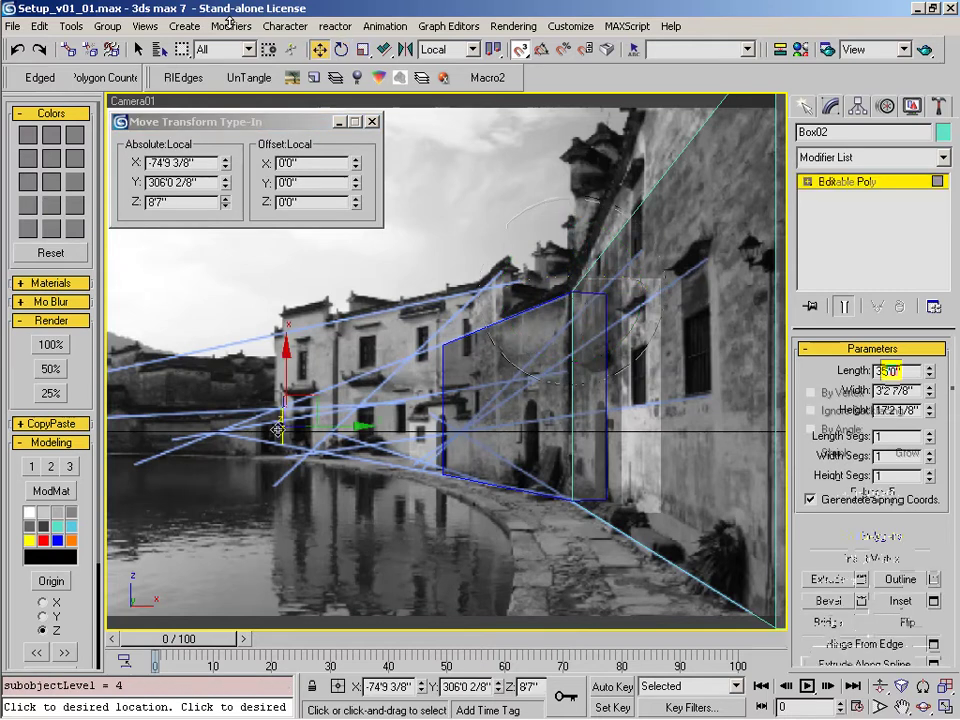
{"action": "right_click", "coordinate": [296, 377]}
{"action": "left_click", "coordinate": [338, 336]}
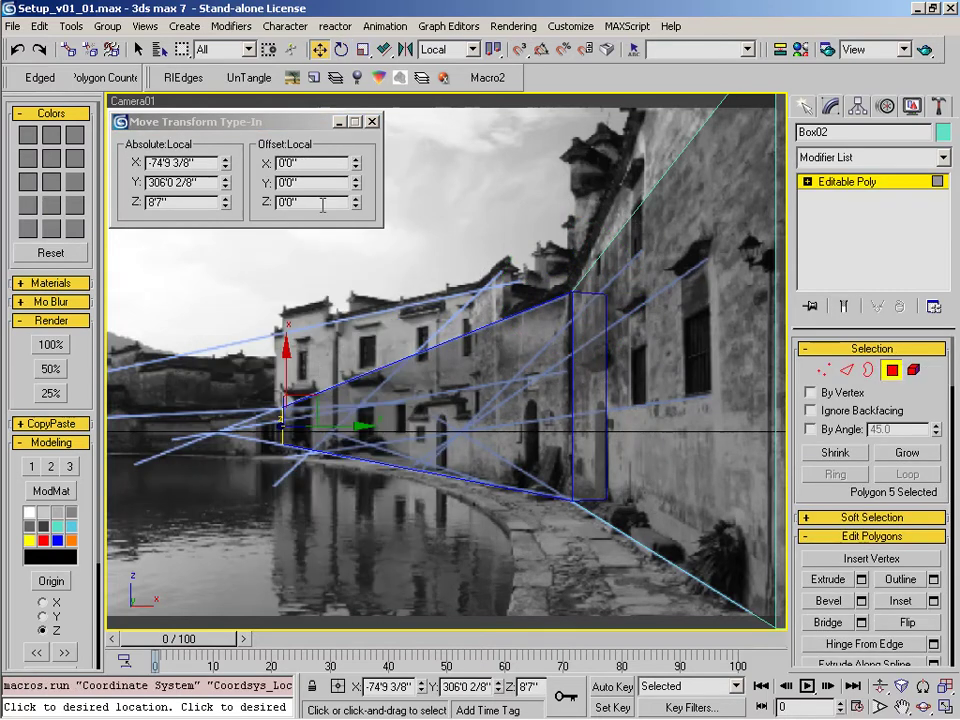
{"action": "left_click_drag", "start_coordinate": [355, 200], "coordinate": [357, 272]}
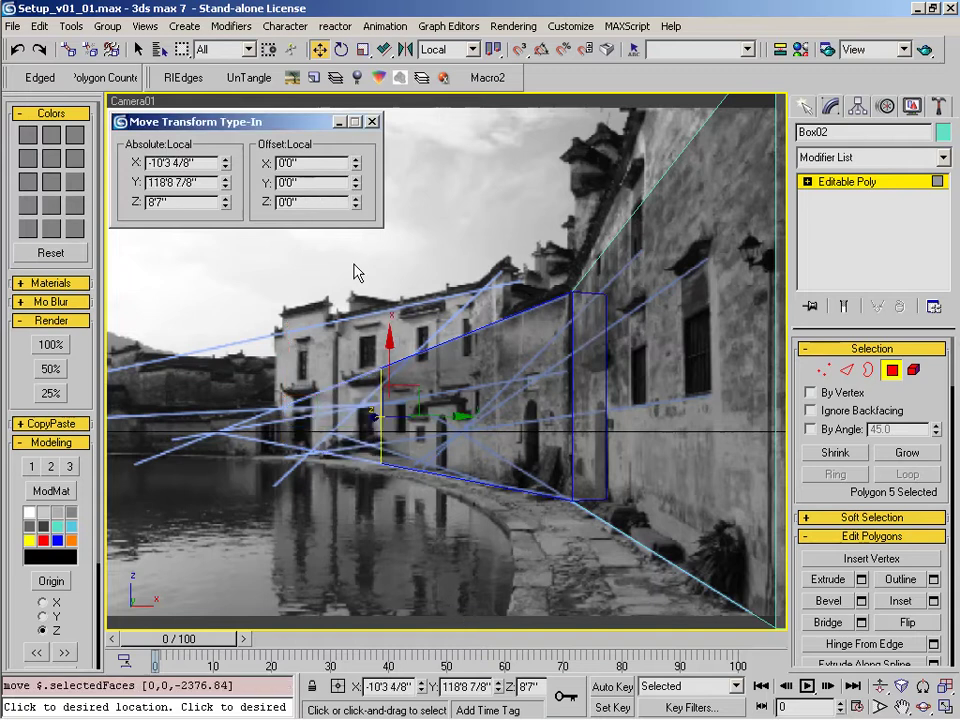
{"action": "left_click_drag", "start_coordinate": [352, 202], "coordinate": [414, 497]}
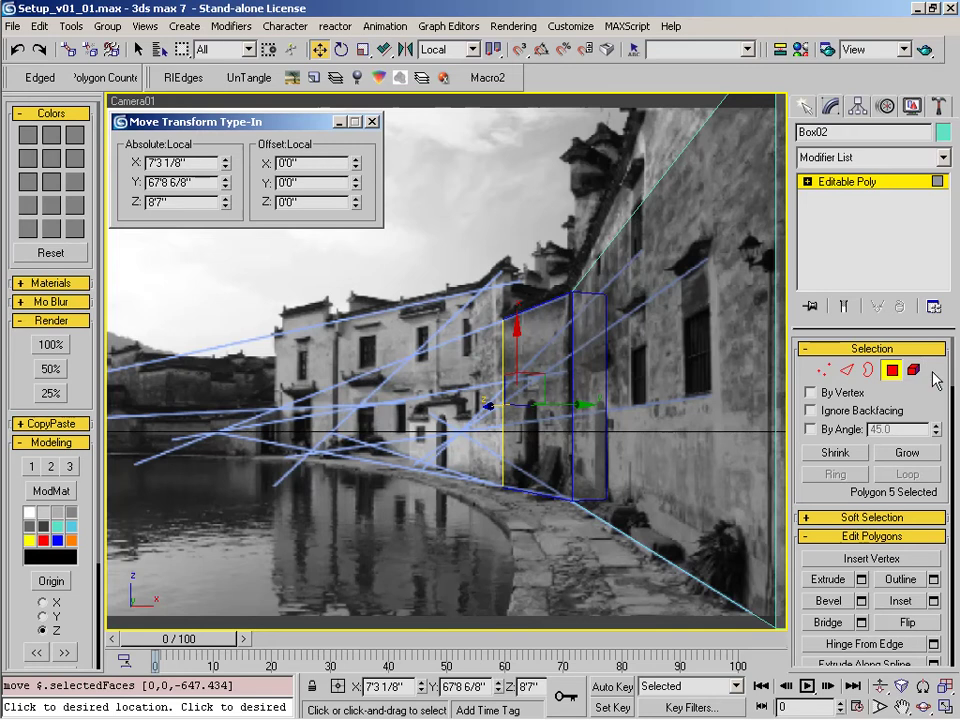
{"action": "left_click", "coordinate": [890, 371]}
- In the Top view, copy the second wall box and snap the copy to its far corner at X 5'8 6/8", Y 67'2 3/8"
{"action": "key", "text": "t"}
{"action": "scroll", "coordinate": [546, 386], "scroll_direction": "down", "scroll_amount": 4}
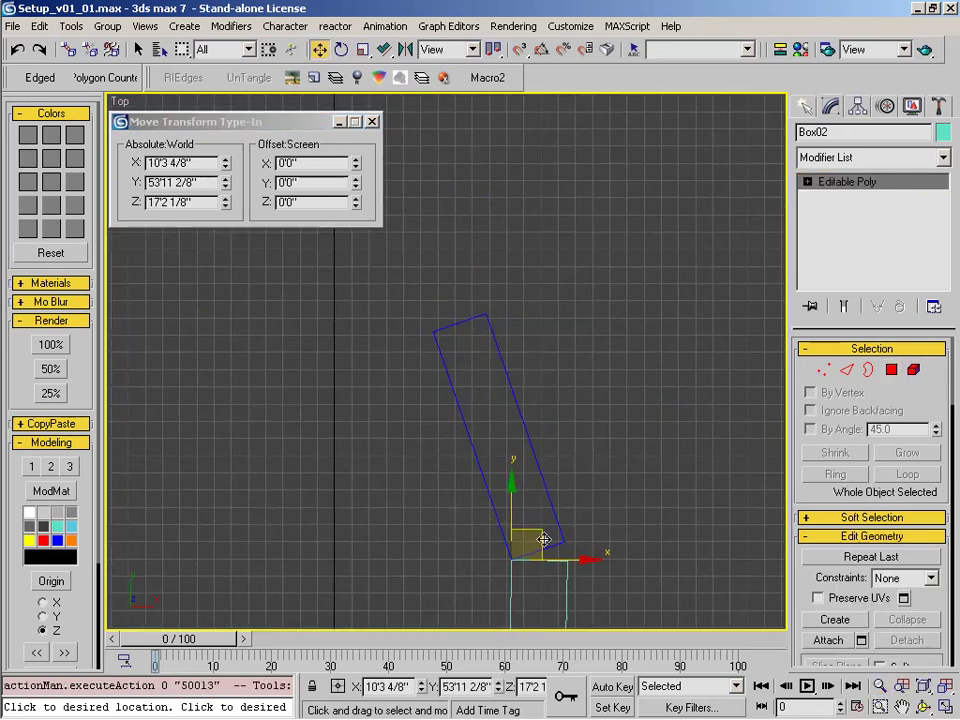
{"action": "mouse_move", "coordinate": [539, 534]}
{"action": "left_mouse_down", "text": "shift"}
{"action": "mouse_move", "coordinate": [476, 266]}
{"action": "mouse_move", "coordinate": [425, 332]}
{"action": "left_mouse_up", "text": "shift"}
{"action": "left_click", "coordinate": [447, 443]}
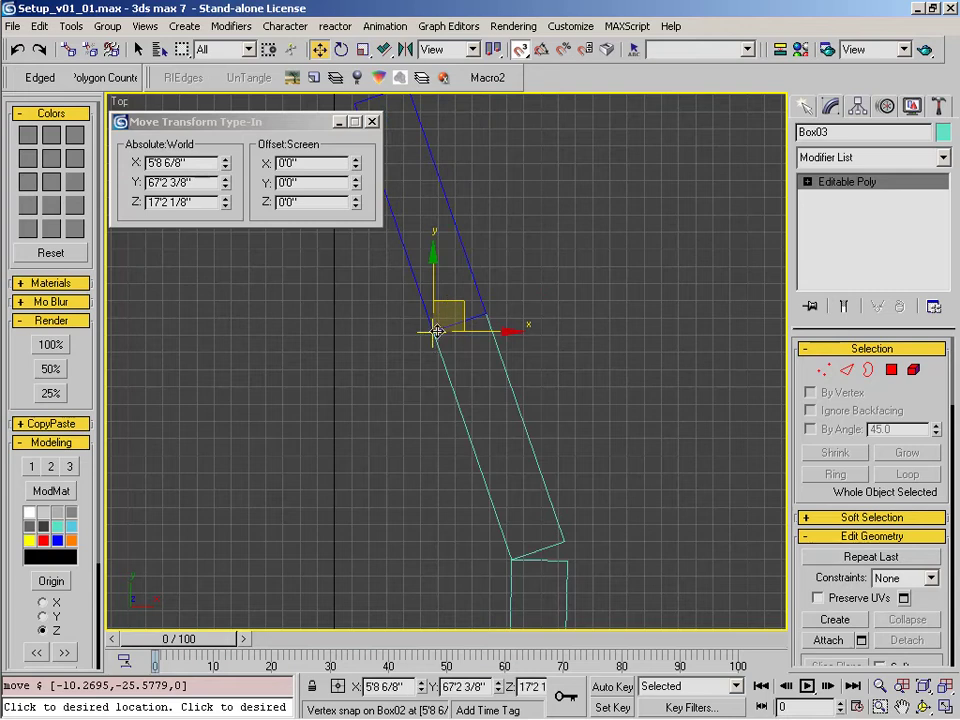
- Raise the third wall box's four top vertices along the view's Z axis to 22'2 1/8" to match the taller roofline
{"action": "key", "text": "c"}
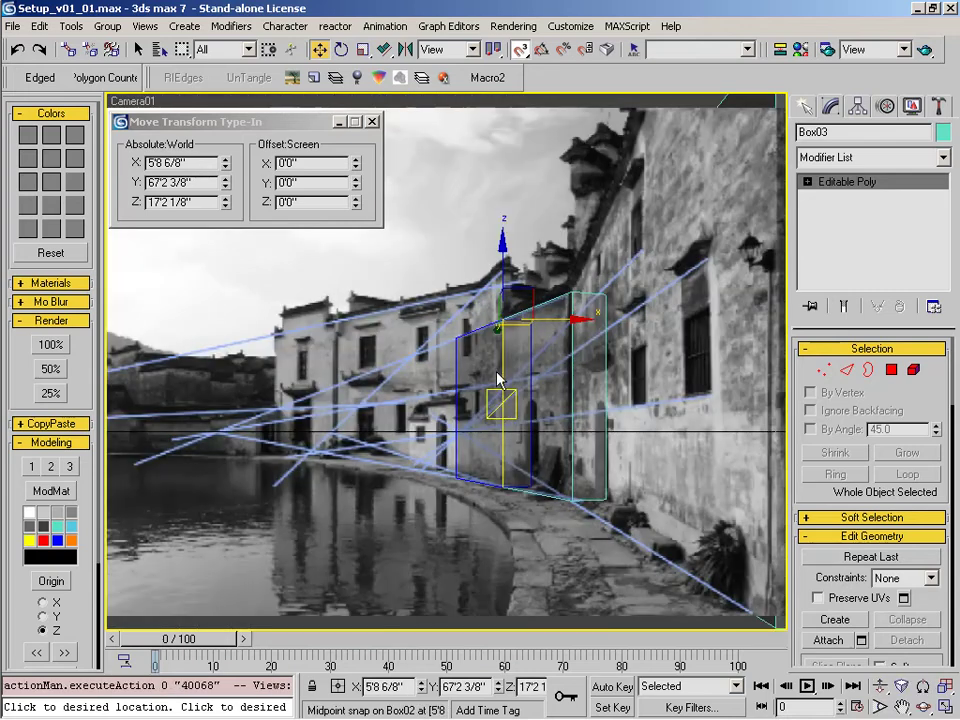
{"action": "key", "text": "1"}
{"action": "left_click_drag", "start_coordinate": [355, 346], "coordinate": [580, 278]}
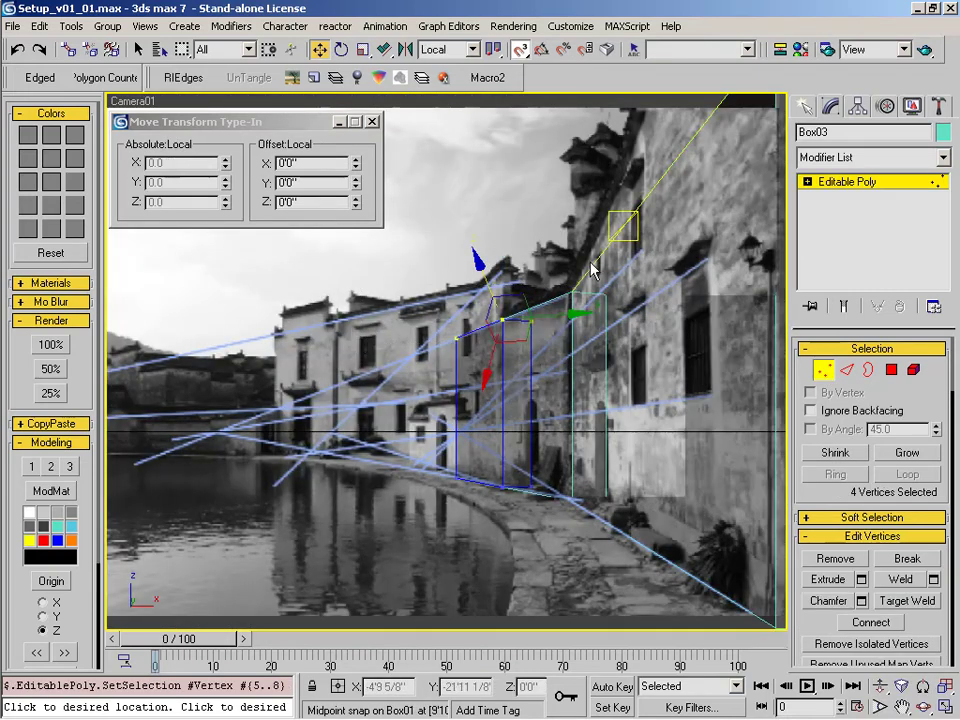
{"action": "right_click", "coordinate": [620, 330], "text": "alt"}
{"action": "left_click", "coordinate": [640, 304]}
{"action": "key", "text": "w"}
{"action": "left_click_drag", "start_coordinate": [490, 286], "coordinate": [493, 202]}
{"action": "key", "text": "s"}
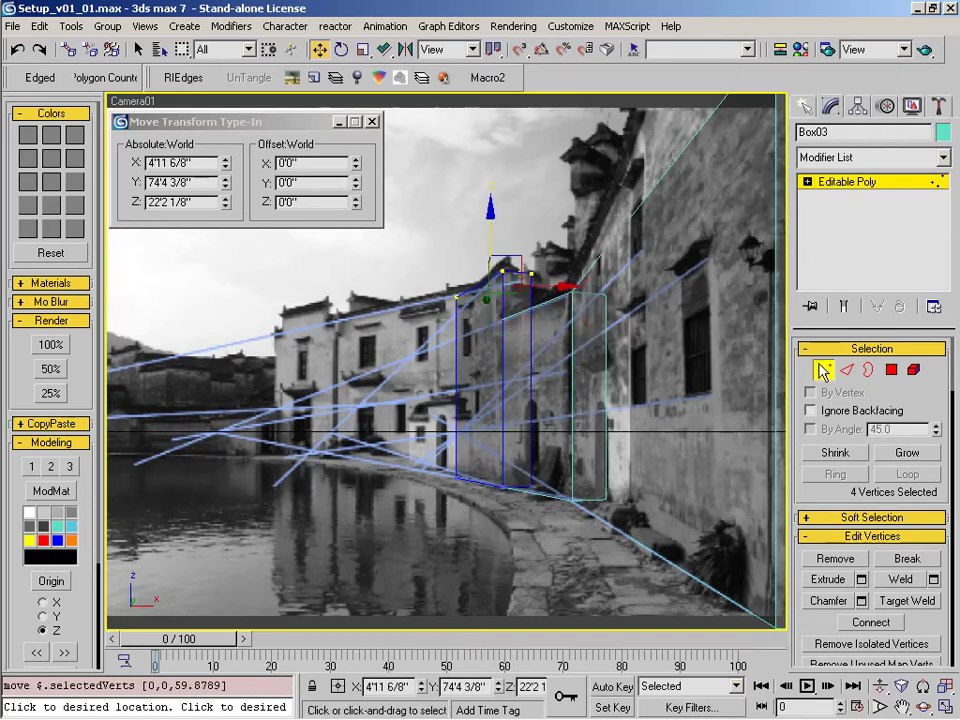
{"action": "left_click", "coordinate": [822, 370]}
- Rotate the third wall box to follow the photo's wall and pull its far end face back about 11.6" along its local axis
{"action": "key", "text": "e"}
{"action": "left_click_drag", "start_coordinate": [525, 304], "coordinate": [512, 307]}
{"action": "key", "text": "4"}
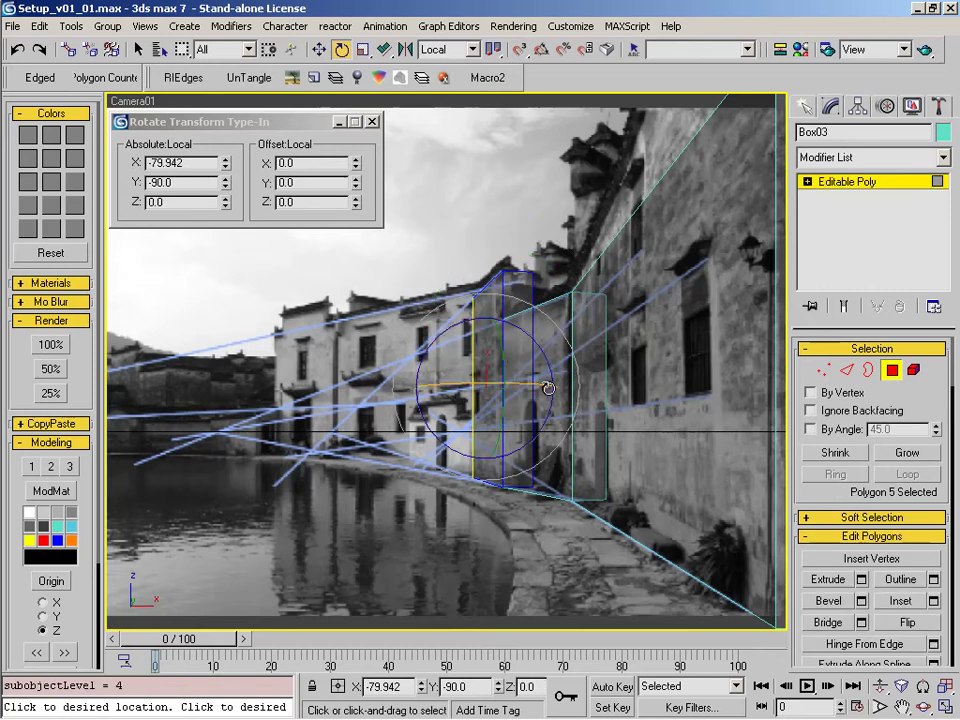
{"action": "key", "text": "w"}
{"action": "right_click", "coordinate": [508, 339]}
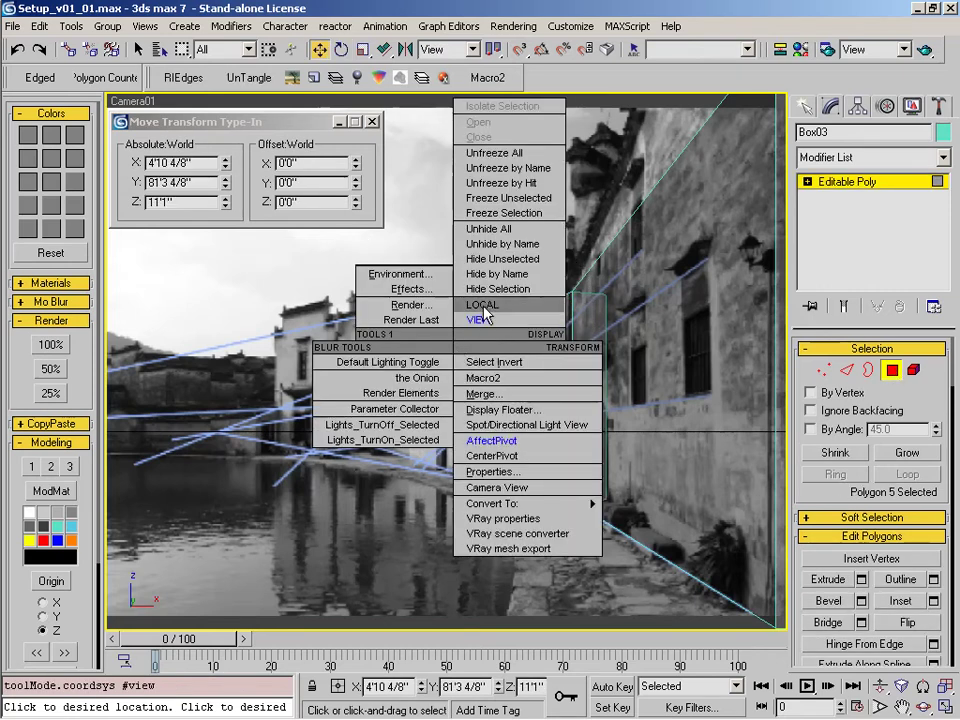
{"action": "left_click", "coordinate": [535, 301]}
{"action": "mouse_move", "coordinate": [470, 395]}
{"action": "left_mouse_down"}
{"action": "mouse_move", "coordinate": [339, 427]}
{"action": "mouse_move", "coordinate": [480, 396]}
{"action": "mouse_move", "coordinate": [471, 397]}
{"action": "left_mouse_up"}
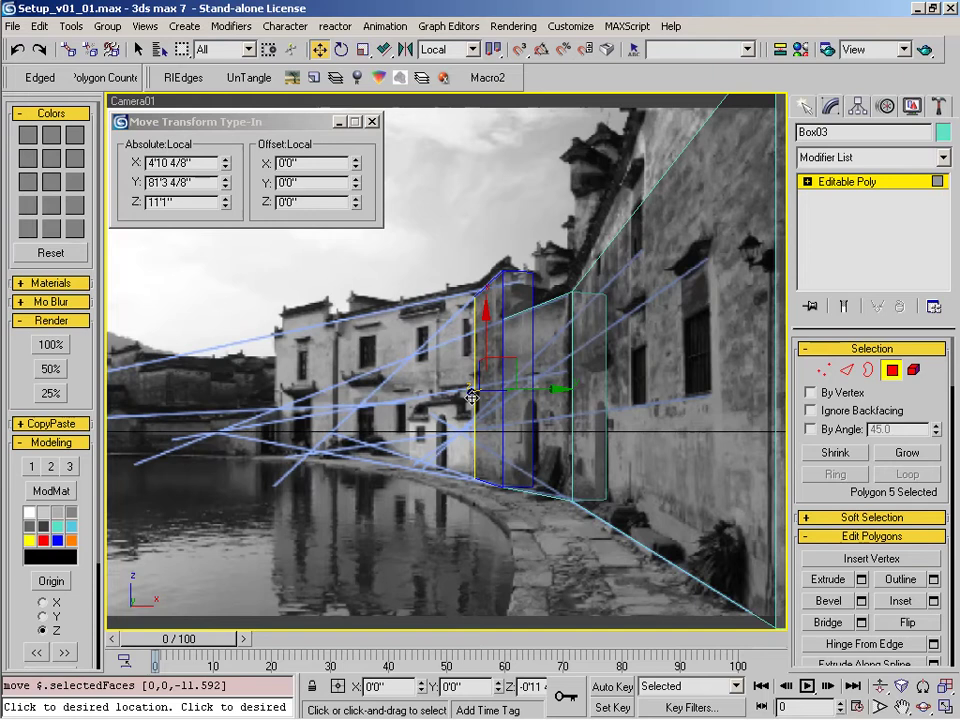
{"action": "key", "text": "ctrl+b"}
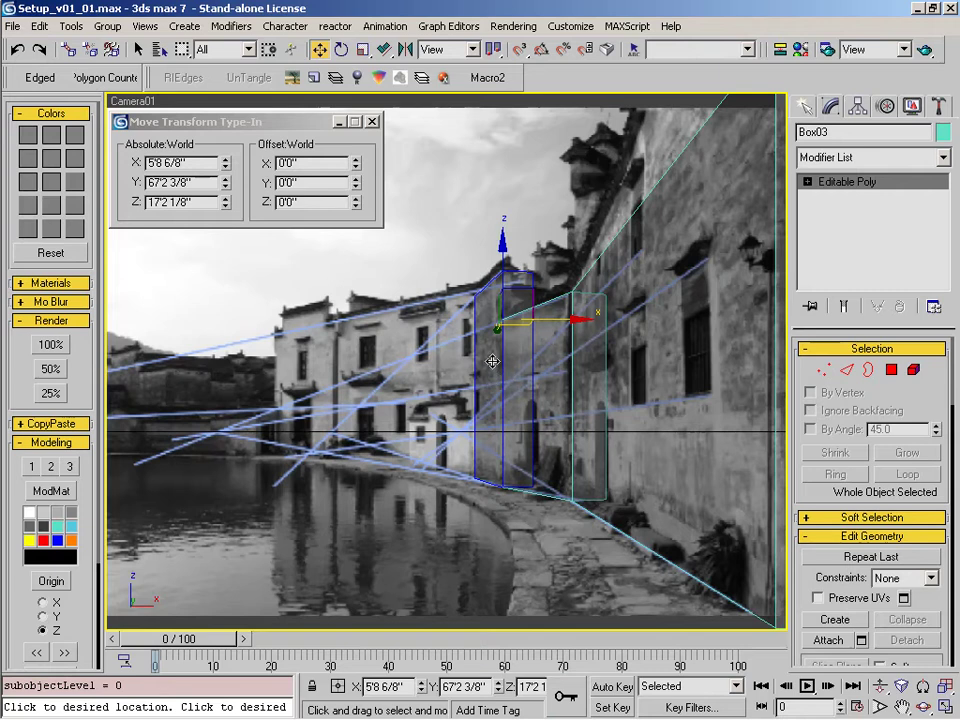
- Switch to ACDSee to examine the building layout in the reference photo Hongcun03.jpg, and return to 3ds Max
{"action": "mouse_move", "coordinate": [441, 711]}
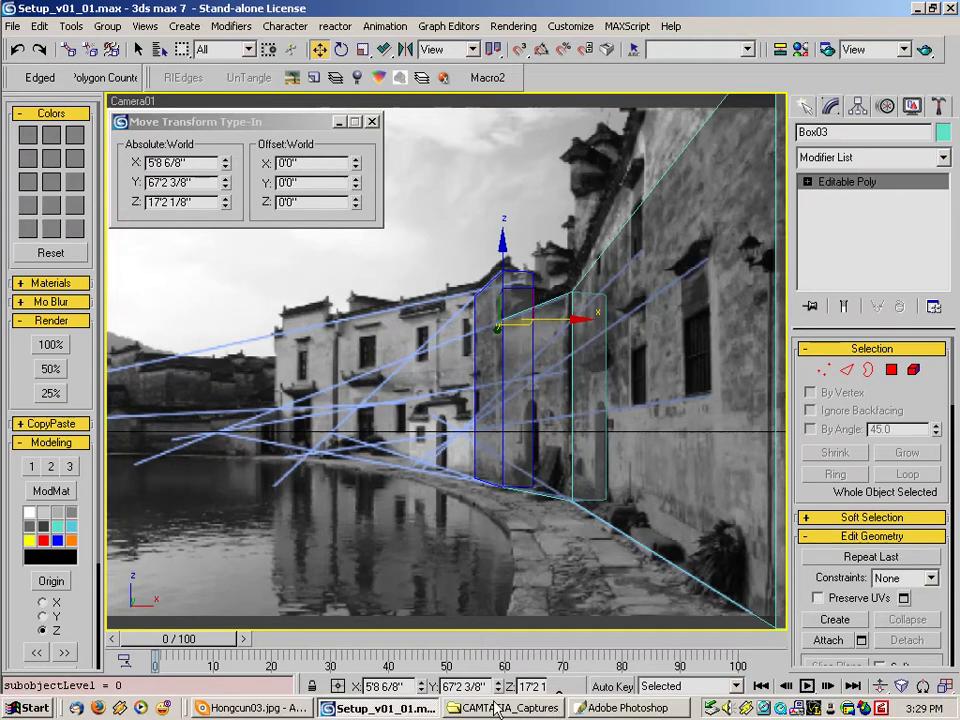
{"action": "left_click", "coordinate": [283, 710]}
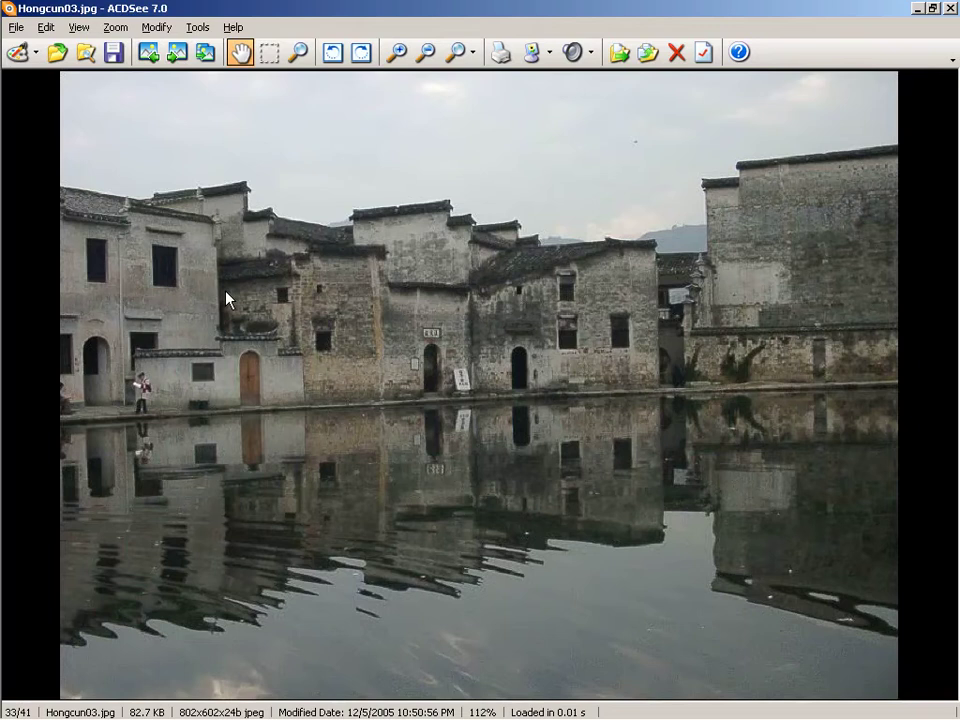
{"action": "left_click", "coordinate": [916, 9]}
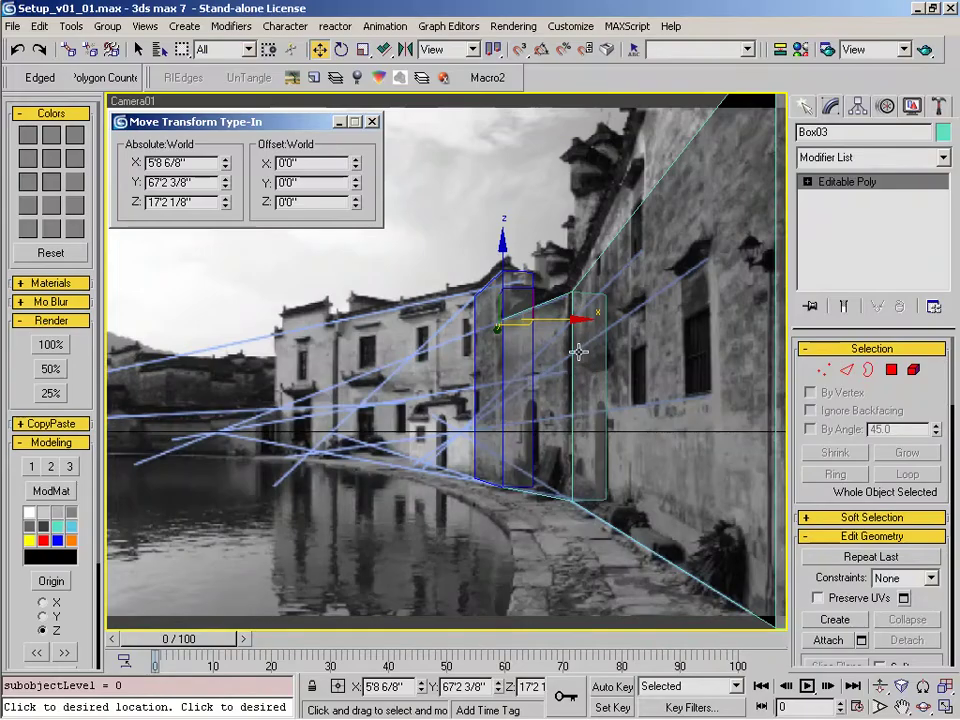
- In the Top view, copy the third wall box and snap the copy to its far corner at X 3'5 3/8", Y 80'0 6/8"
{"action": "key", "text": "t"}
{"action": "left_click_drag", "start_coordinate": [511, 339], "coordinate": [519, 491]}
{"action": "key", "text": "w"}
{"action": "middle_click_drag", "start_coordinate": [519, 491], "coordinate": [519, 577]}
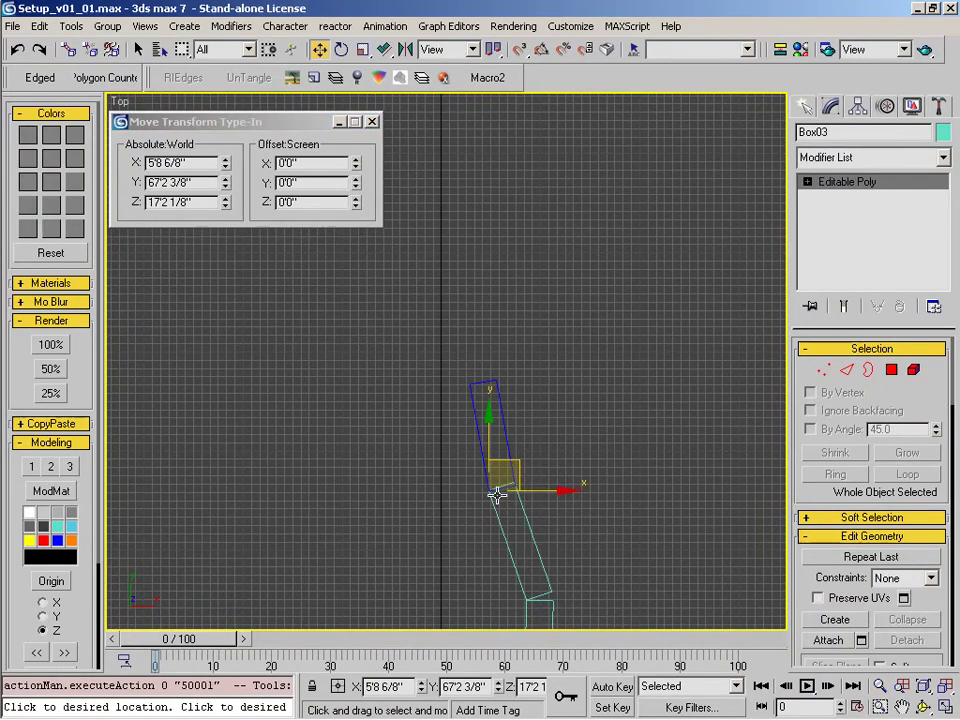
{"action": "left_click_drag", "start_coordinate": [511, 463], "coordinate": [497, 330], "text": "shift"}
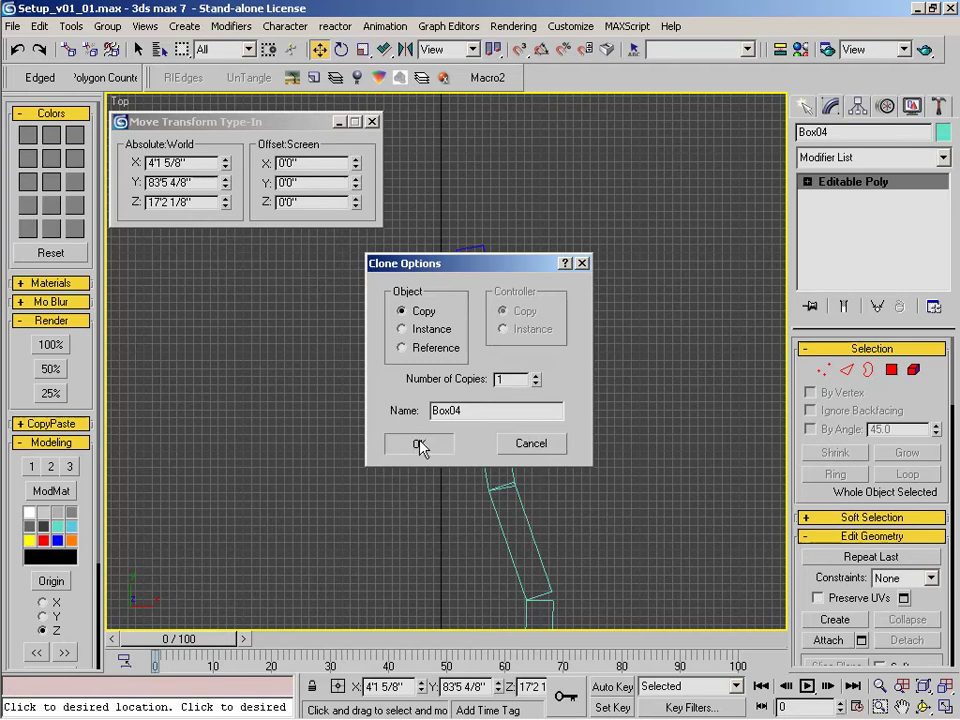
{"action": "left_click", "coordinate": [420, 445]}
{"action": "key", "text": "s"}
{"action": "left_click_drag", "start_coordinate": [474, 356], "coordinate": [467, 388]}
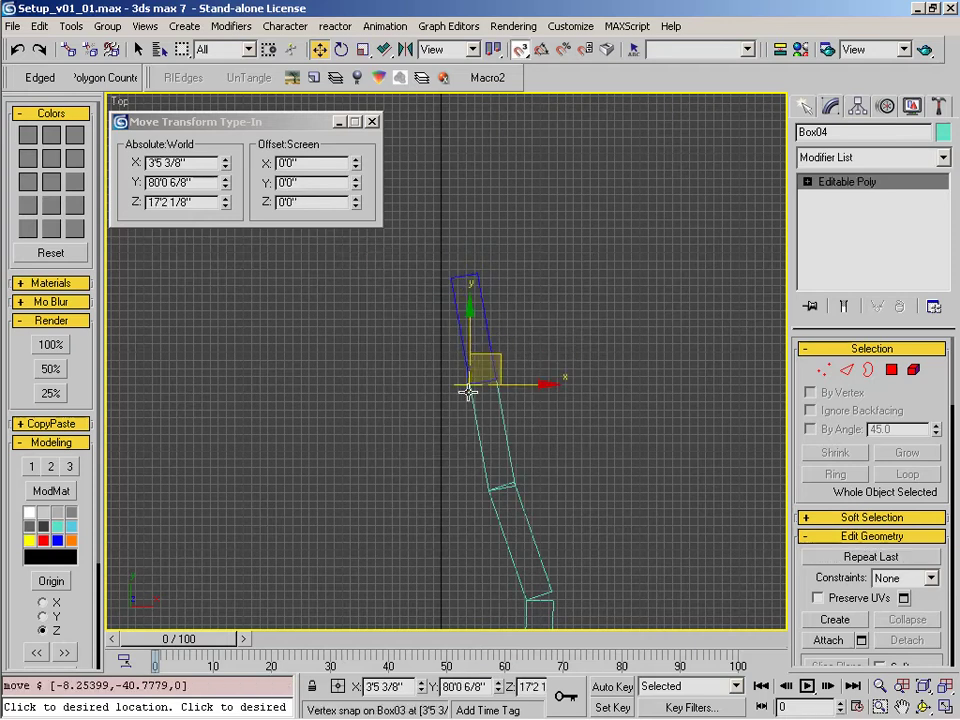
- Offset the fourth wall box 10' in Y and rotate it in the camera view toward the white building's facade
{"action": "type", "text": "10'"}
{"action": "key", "text": "Return"}
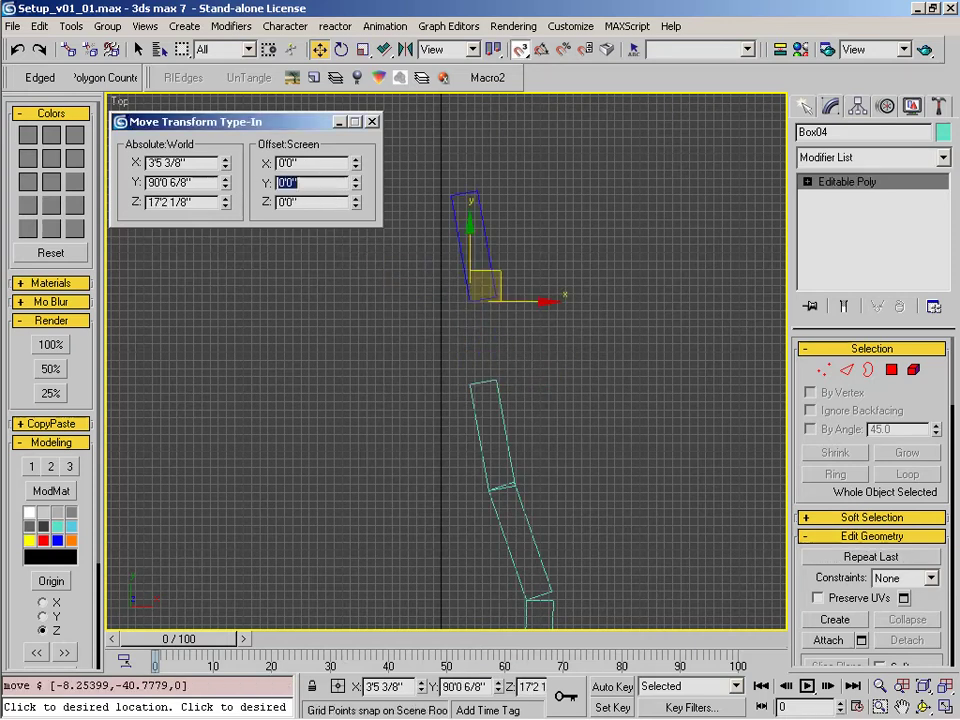
{"action": "middle_click_drag", "start_coordinate": [375, 379], "coordinate": [388, 403]}
{"action": "key", "text": "c"}
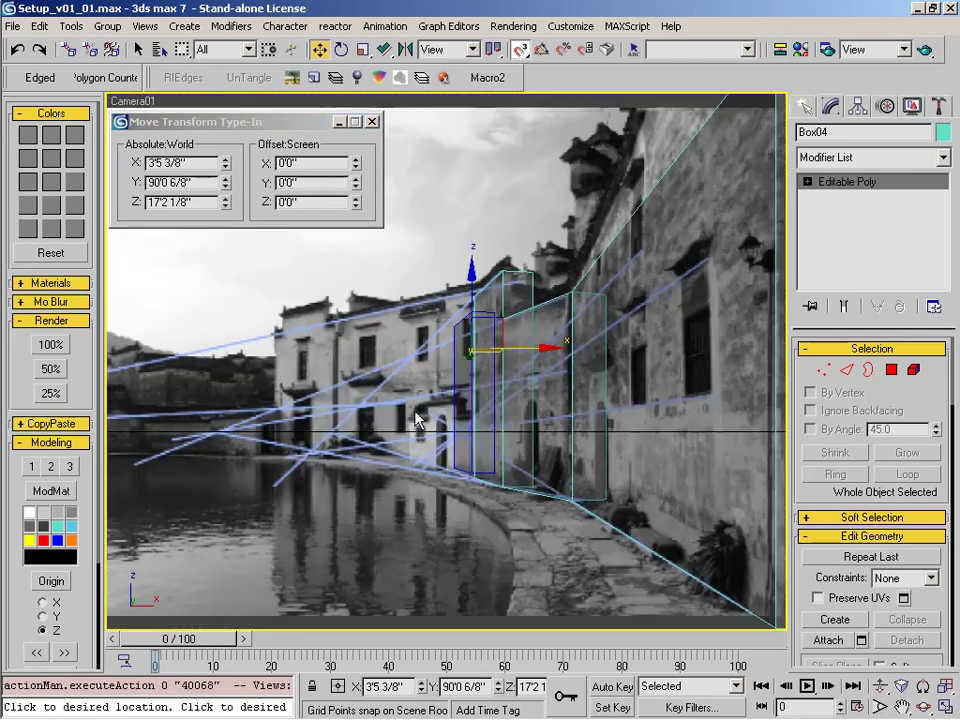
{"action": "key", "text": "e"}
{"action": "left_click_drag", "start_coordinate": [446, 336], "coordinate": [493, 341]}
- Raise the fourth wall box's four top vertices along the view's Z axis to 25'0 5/8"
{"action": "key", "text": "w"}
{"action": "left_click", "coordinate": [823, 370]}
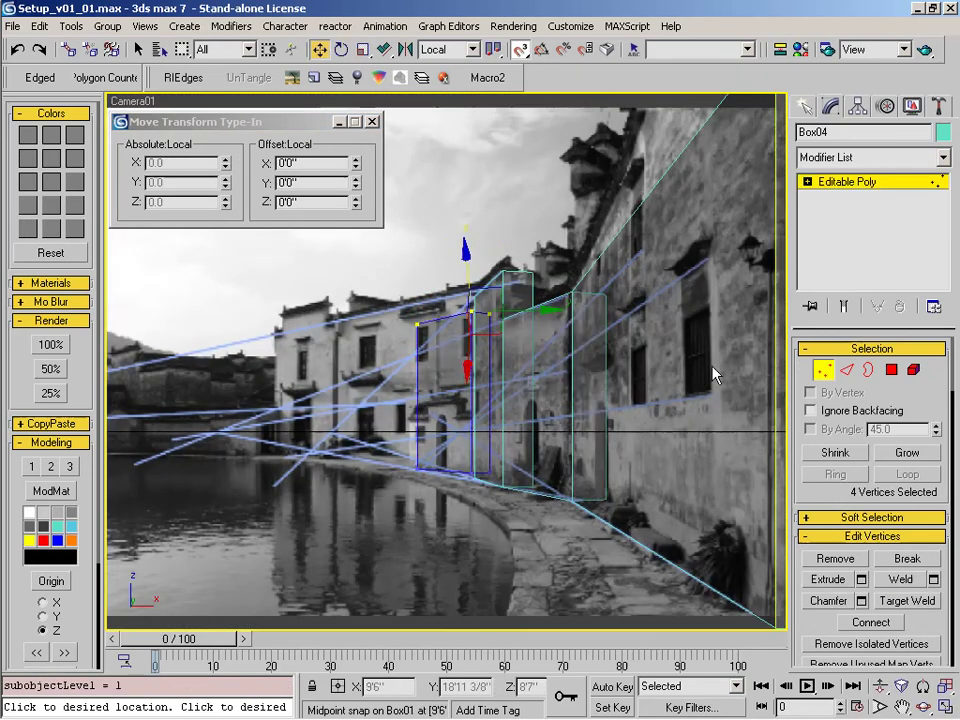
{"action": "left_click_drag", "start_coordinate": [302, 270], "coordinate": [612, 398]}
{"action": "right_click", "coordinate": [613, 397]}
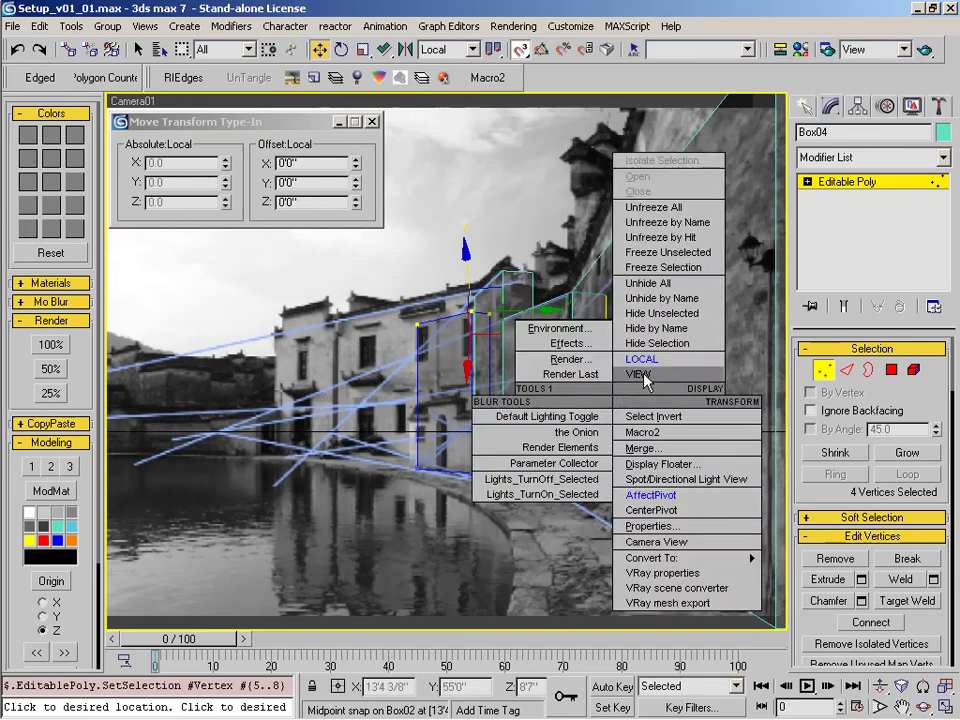
{"action": "left_click", "coordinate": [642, 374]}
{"action": "left_click_drag", "start_coordinate": [472, 285], "coordinate": [464, 246]}
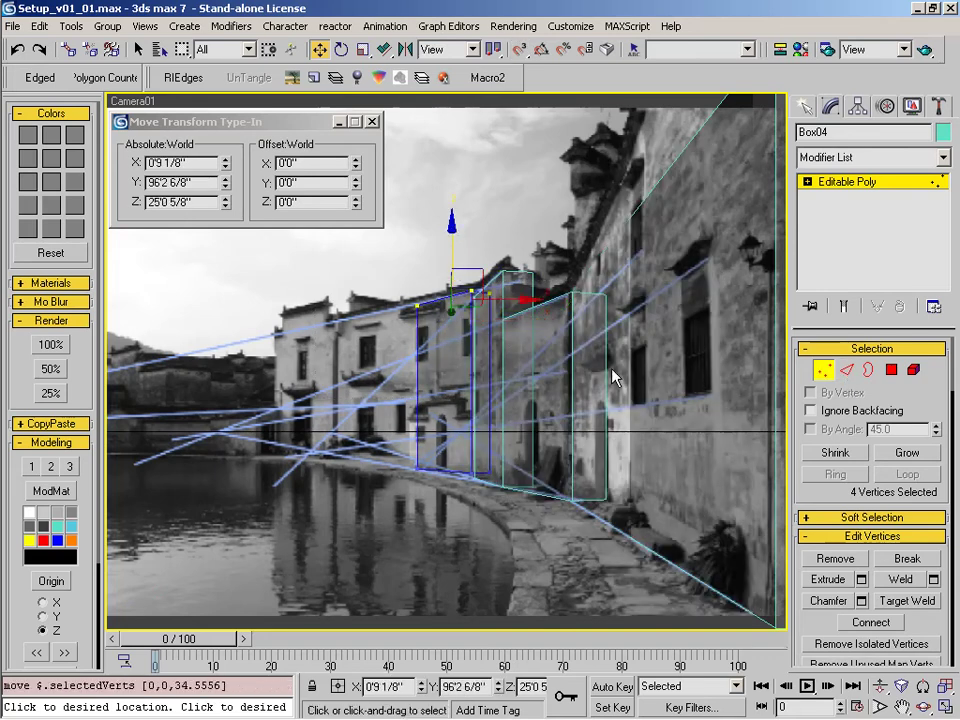
- Extend the fourth wall's far end face along its local axis to X -121'2", Y 255'4 7/8"
{"action": "left_click", "coordinate": [889, 371]}
{"action": "right_click", "coordinate": [510, 401]}
{"action": "left_click", "coordinate": [520, 375]}
{"action": "left_click_drag", "start_coordinate": [393, 398], "coordinate": [125, 412]}
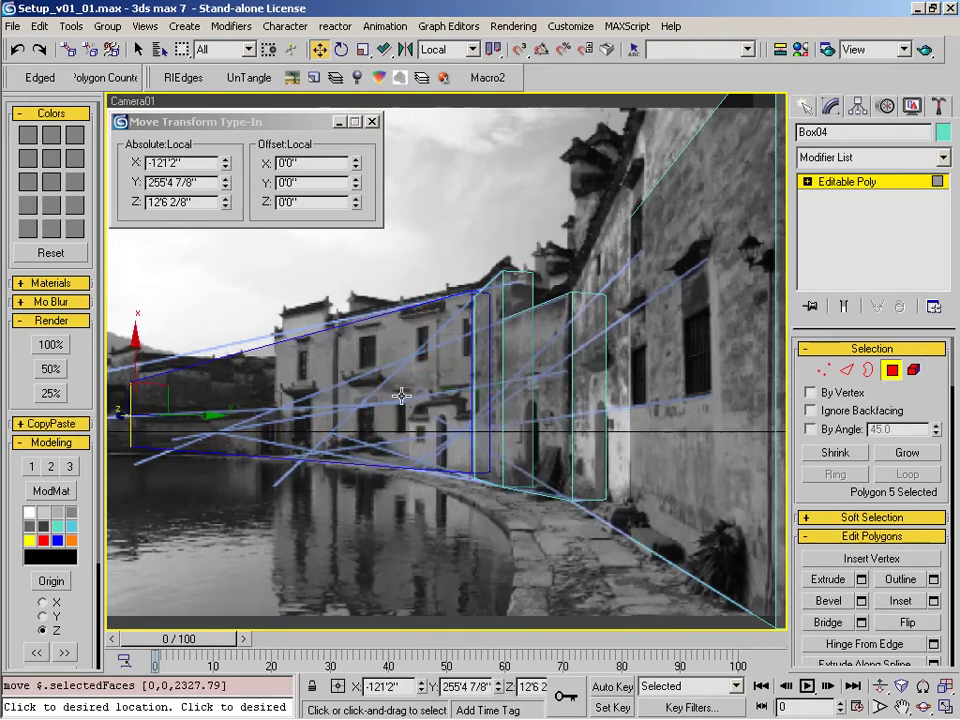
{"action": "left_click", "coordinate": [890, 371]}
- Rotate the fourth wall box to Z 43.054° to match the perspective lines, and slide it along its own length behind the third wall
{"action": "key", "text": "e"}
{"action": "left_click_drag", "start_coordinate": [226, 208], "coordinate": [239, 148]}
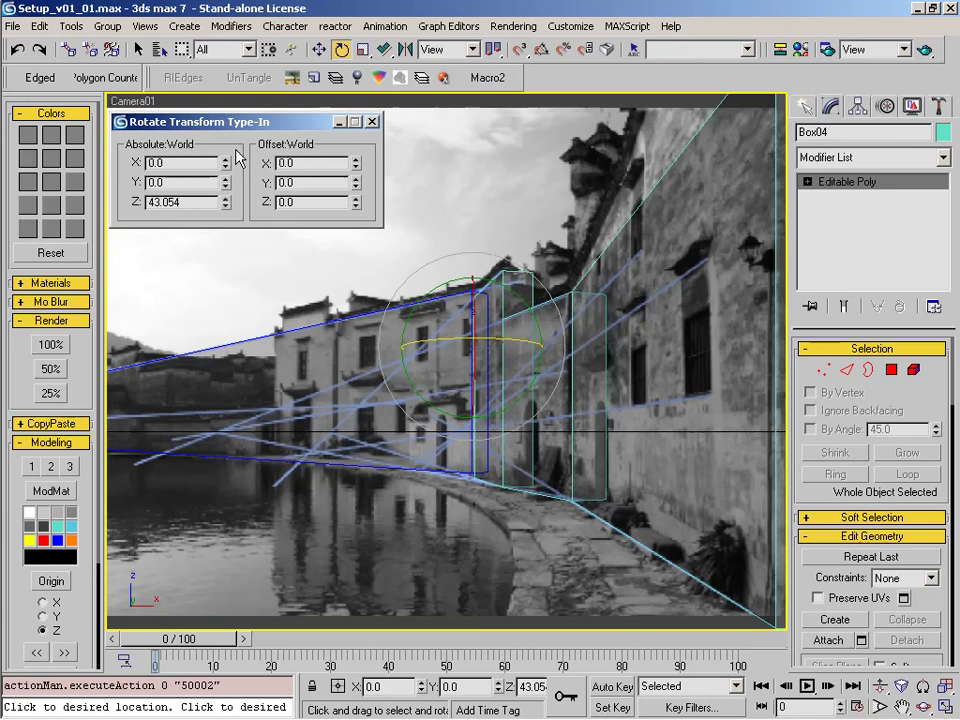
{"action": "key", "text": "w"}
{"action": "right_click", "coordinate": [381, 390]}
{"action": "left_click", "coordinate": [413, 355]}
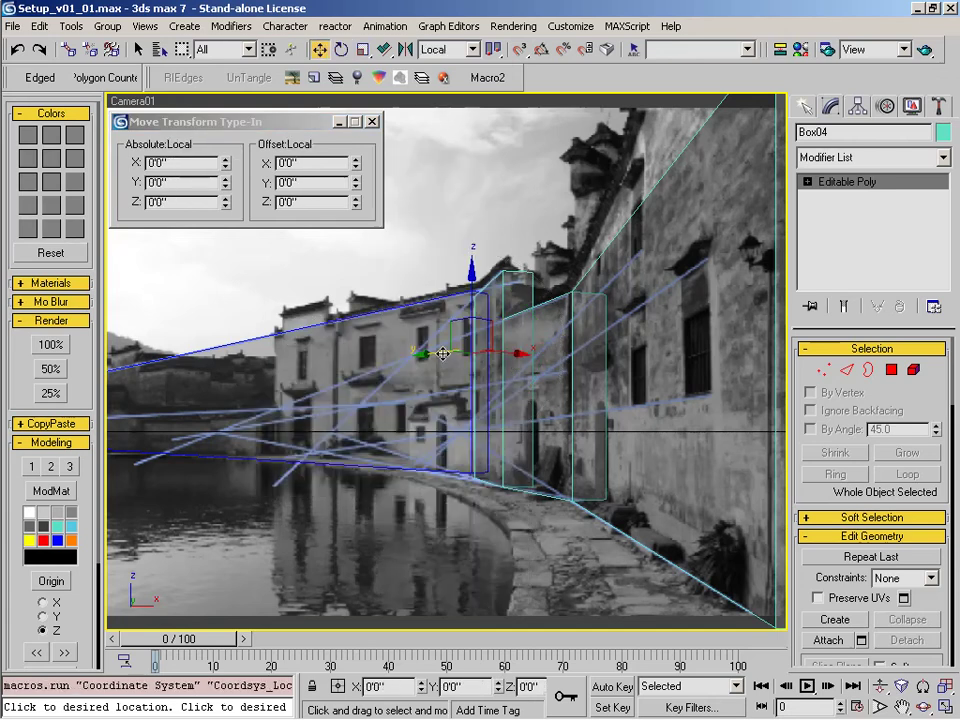
{"action": "left_click_drag", "start_coordinate": [437, 348], "coordinate": [576, 432]}
- Shorten the fourth wall to the white building's far corner by moving its end face to X -32'9 1/8", Y 131'2 4/8"
{"action": "key", "text": "t"}
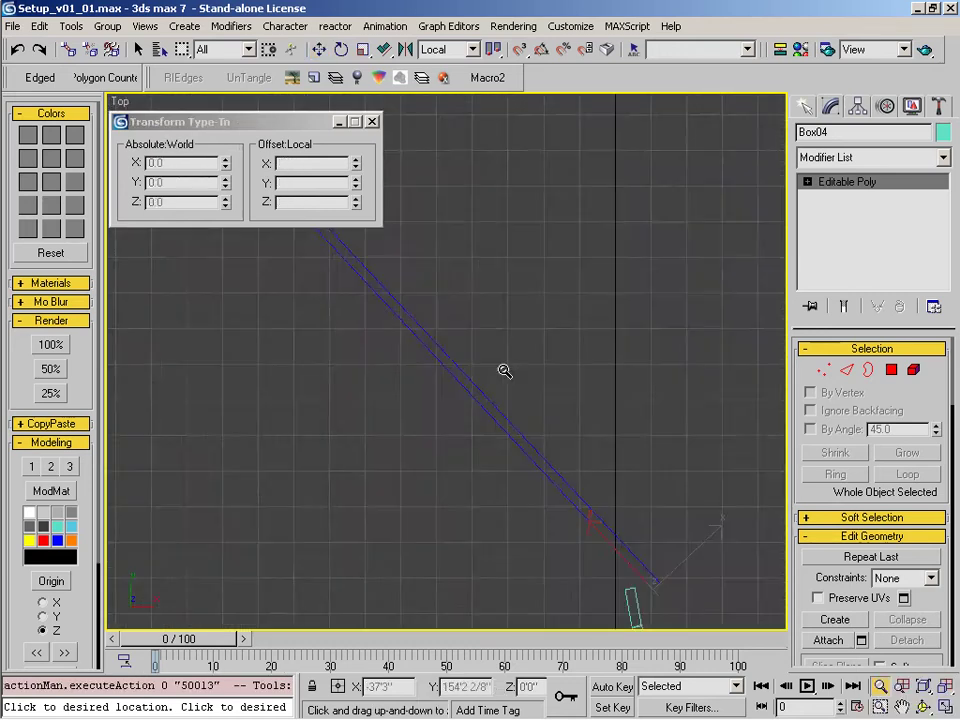
{"action": "key", "text": "1"}
{"action": "left_click_drag", "start_coordinate": [373, 294], "coordinate": [505, 346]}
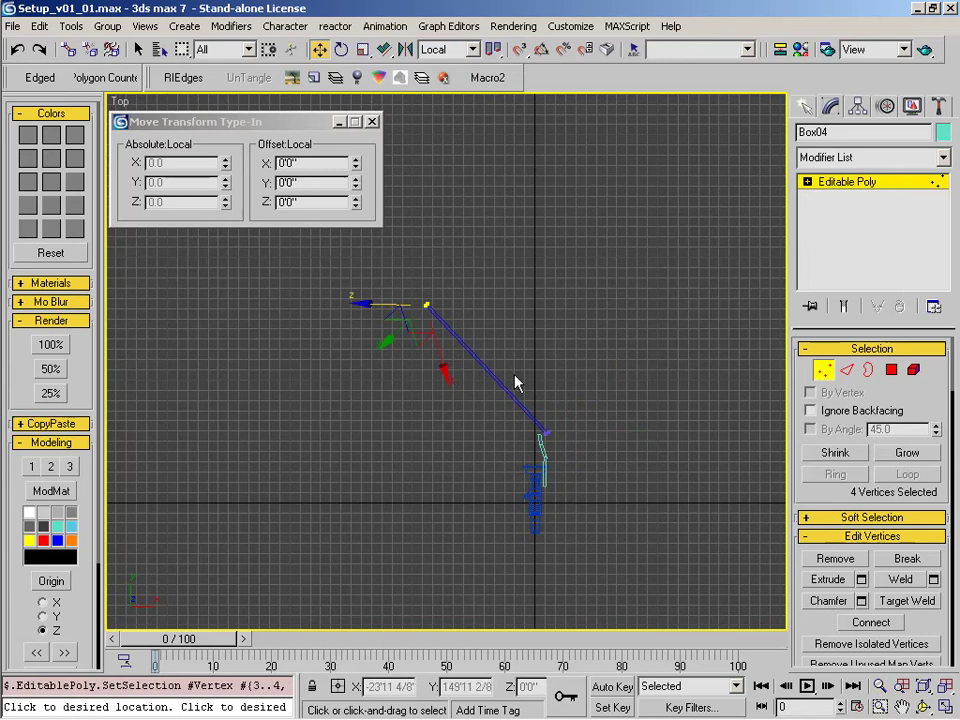
{"action": "key", "text": "4"}
{"action": "left_click_drag", "start_coordinate": [388, 266], "coordinate": [474, 345]}
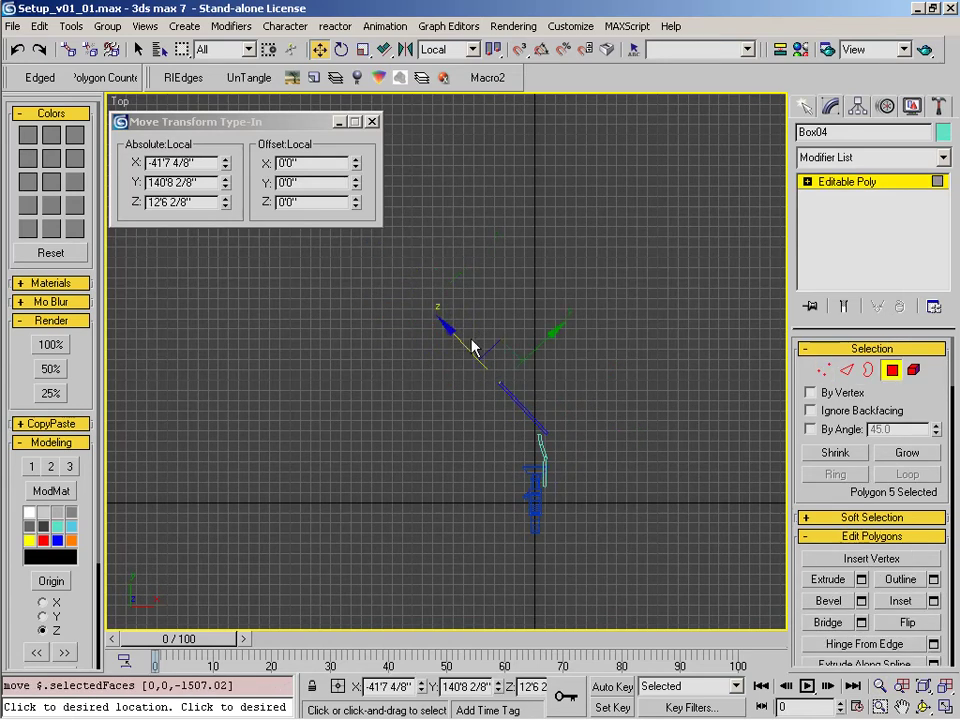
{"action": "key", "text": "c"}
{"action": "left_click_drag", "start_coordinate": [222, 401], "coordinate": [295, 416]}
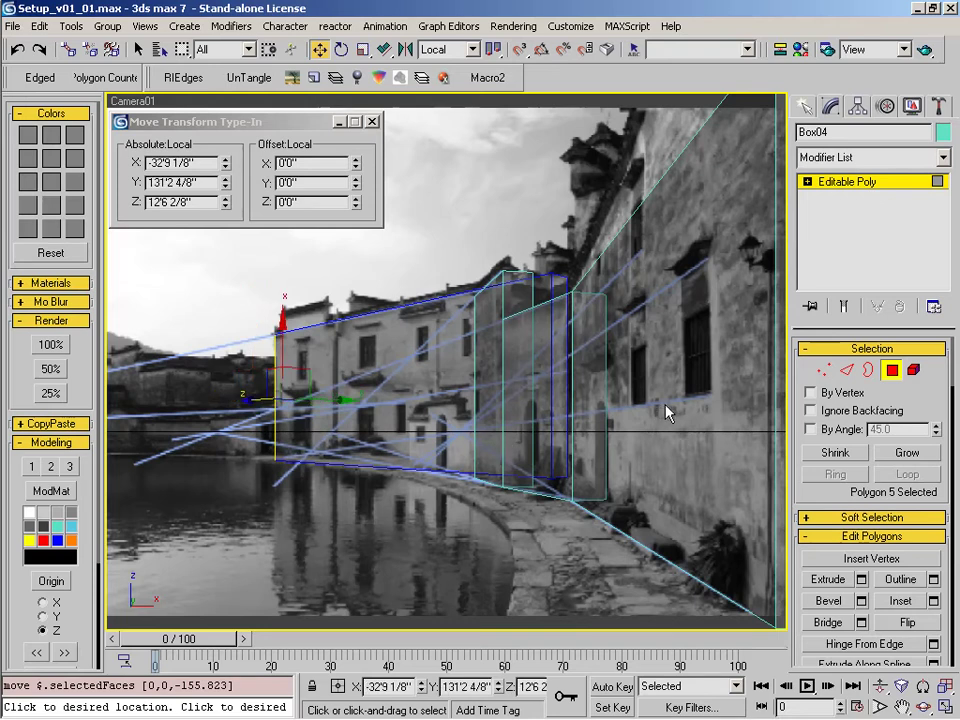
- In the Top view, create a fifth box beside the wall chain, about 3'2" wide, and set its length to 15'
{"action": "left_click", "coordinate": [890, 372]}
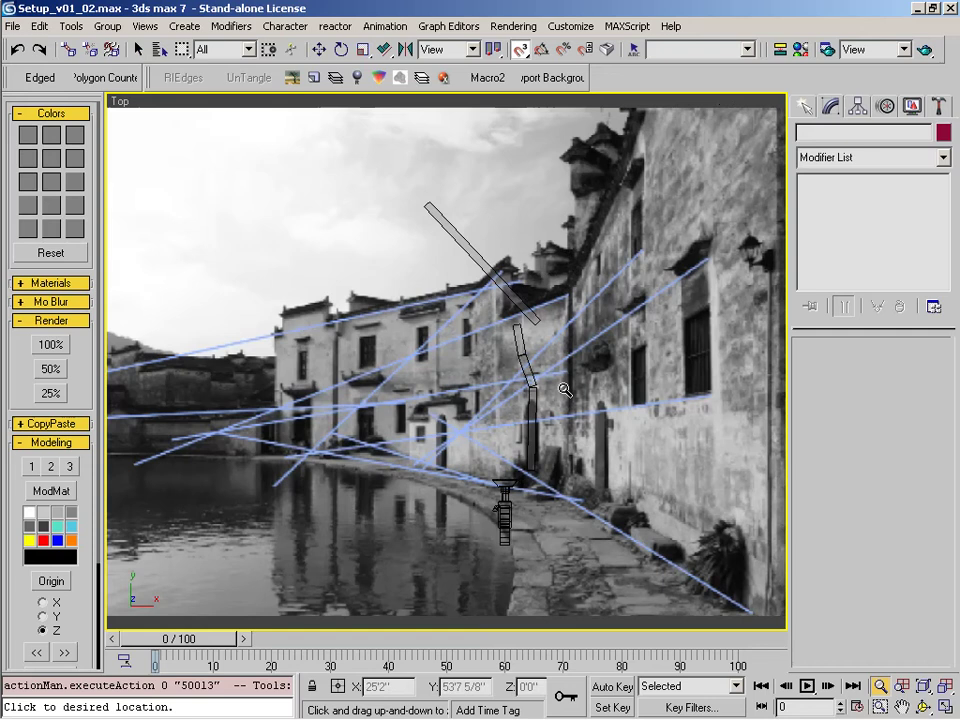
{"action": "left_click_drag", "start_coordinate": [474, 463], "coordinate": [466, 395]}
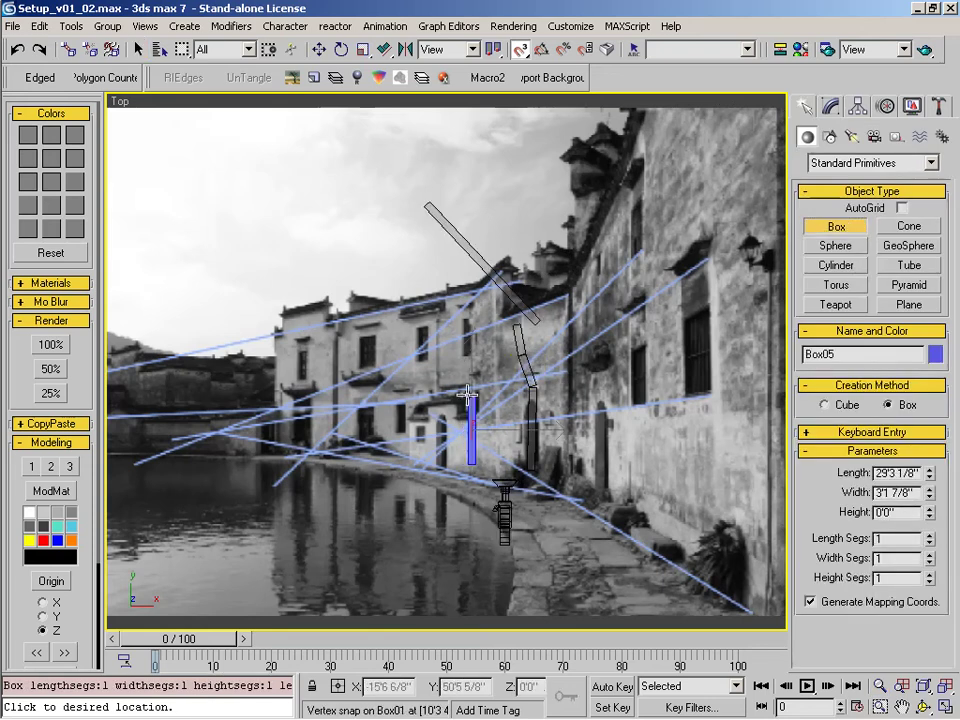
{"action": "left_click", "coordinate": [466, 348]}
{"action": "left_click_drag", "start_coordinate": [920, 471], "coordinate": [717, 460]}
{"action": "type", "text": "15"}
{"action": "key", "text": "Return"}
- Move the fifth box with snapping to the third wall's far end at X 3'5 3/8", Y 80'0 6/8"
{"action": "middle_click_drag", "start_coordinate": [598, 426], "coordinate": [573, 529]}
{"action": "key", "text": "w"}
{"action": "key", "text": "s"}
{"action": "left_click_drag", "start_coordinate": [467, 500], "coordinate": [523, 388]}
{"action": "middle_click_drag", "start_coordinate": [472, 463], "coordinate": [522, 318], "text": "ctrl+alt"}
{"action": "right_click", "coordinate": [579, 364]}
{"action": "left_click", "coordinate": [548, 388]}
{"action": "key", "text": "s"}
{"action": "left_click", "coordinate": [573, 376]}
- Rotate the fifth box 34.832° about Z to follow the photo and set its height to 7'1 3/8"
{"action": "key", "text": "c"}
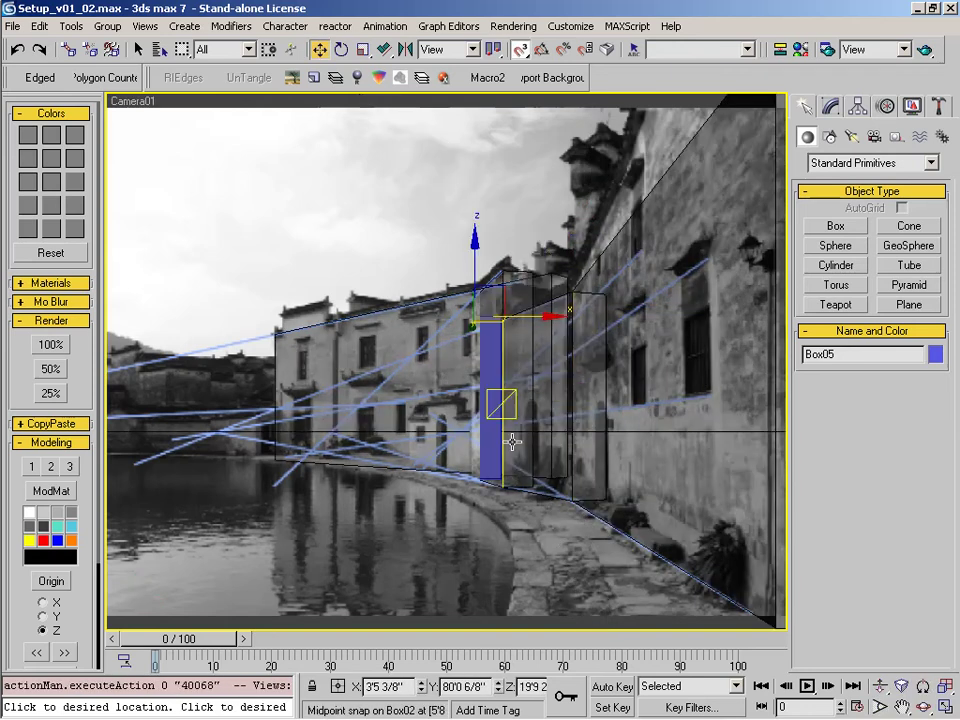
{"action": "key", "text": "e"}
{"action": "left_click_drag", "start_coordinate": [480, 325], "coordinate": [509, 317]}
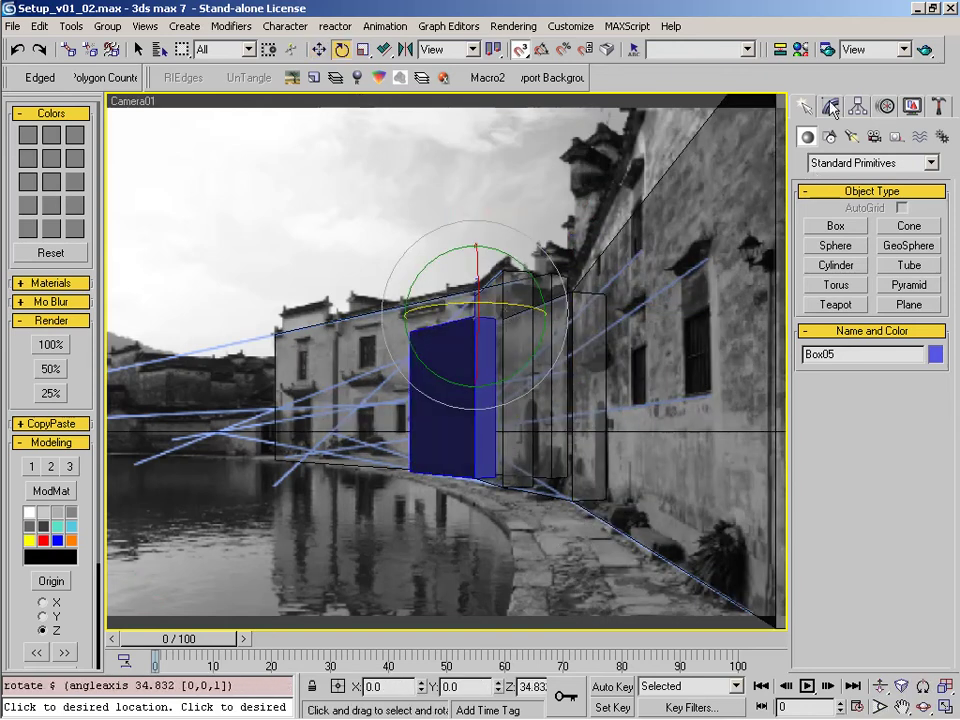
{"action": "left_click", "coordinate": [830, 106]}
{"action": "left_click_drag", "start_coordinate": [924, 412], "coordinate": [924, 466]}
- Assign the semi-transparent 19 - Default material to the fifth box
{"action": "key", "text": "m"}
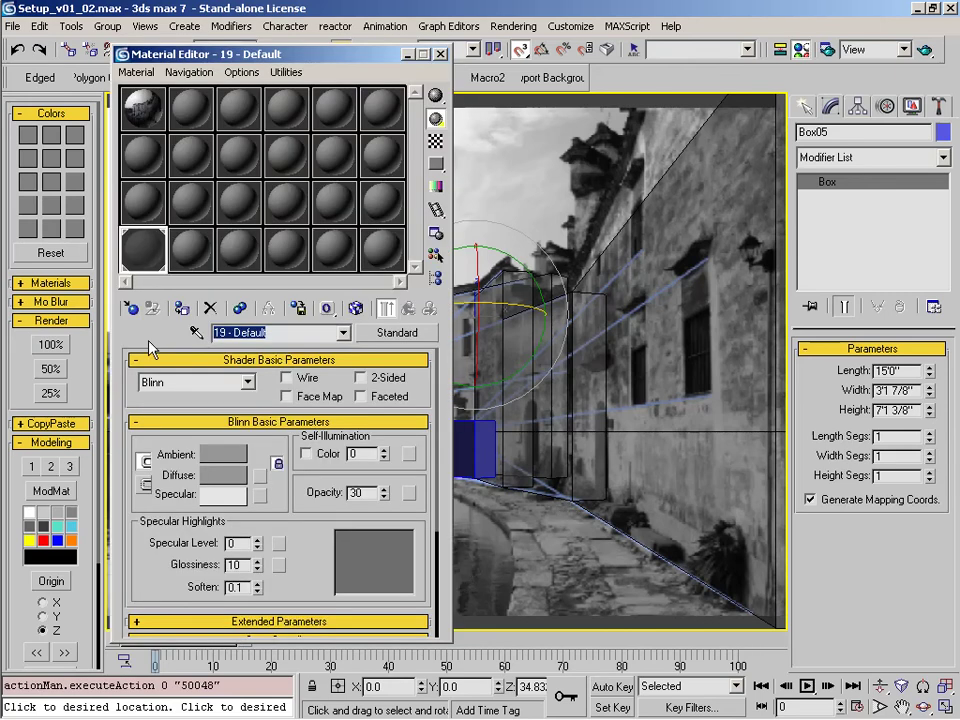
{"action": "left_click", "coordinate": [180, 313]}
{"action": "left_click", "coordinate": [440, 52]}
{"action": "right_click", "coordinate": [602, 452]}
{"action": "left_click", "coordinate": [323, 503]}
- Select the fourth wall and turn off the background display in the Top view
{"action": "left_click", "coordinate": [296, 343]}
{"action": "key", "text": "t"}
{"action": "key", "text": "alt+z"}
{"action": "right_click", "coordinate": [401, 394]}
{"action": "left_click", "coordinate": [548, 79]}
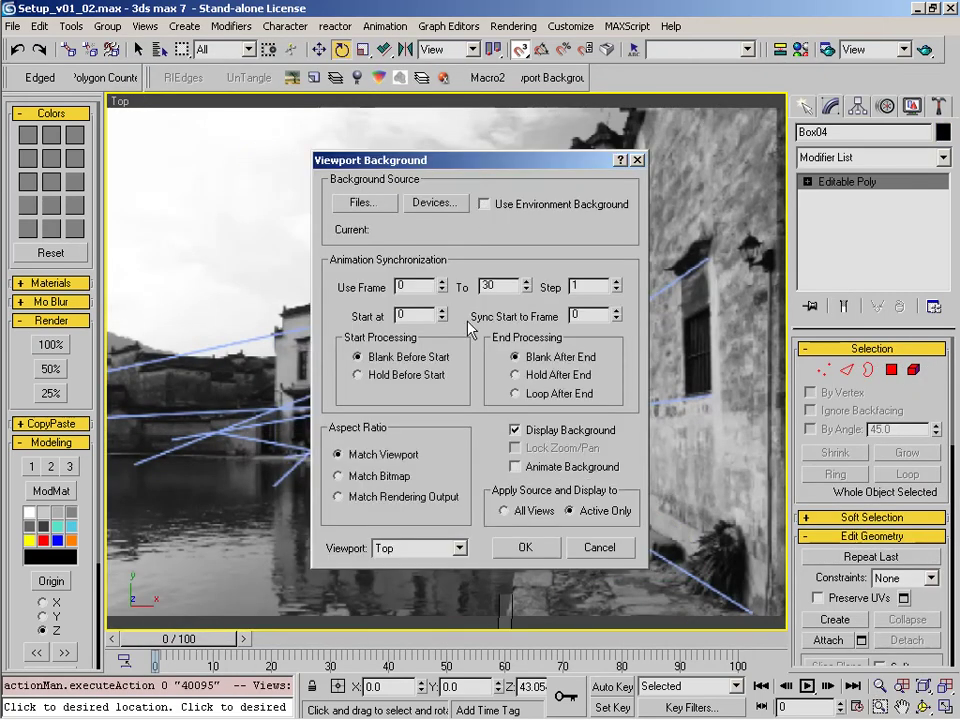
{"action": "left_click", "coordinate": [514, 430]}
{"action": "left_click", "coordinate": [525, 546]}
- Delete every polygon of the fourth wall box except its long front polygon
{"action": "scroll", "coordinate": [279, 399], "scroll_direction": "up", "scroll_amount": 2}
{"action": "middle_click_drag", "start_coordinate": [279, 399], "coordinate": [404, 482]}
{"action": "key", "text": "2"}
{"action": "left_click_drag", "start_coordinate": [422, 391], "coordinate": [528, 300]}
{"action": "key", "text": "ctrl+shift+e"}
{"action": "middle_click_drag", "start_coordinate": [405, 437], "coordinate": [493, 309], "text": "alt"}
{"action": "right_click", "coordinate": [464, 338]}
{"action": "left_click", "coordinate": [471, 345]}
{"action": "key", "text": "4"}
{"action": "left_click", "coordinate": [422, 388]}
{"action": "right_click", "coordinate": [410, 393]}
{"action": "left_click", "coordinate": [451, 414]}
{"action": "key", "text": "Delete"}
{"action": "left_click", "coordinate": [451, 414]}
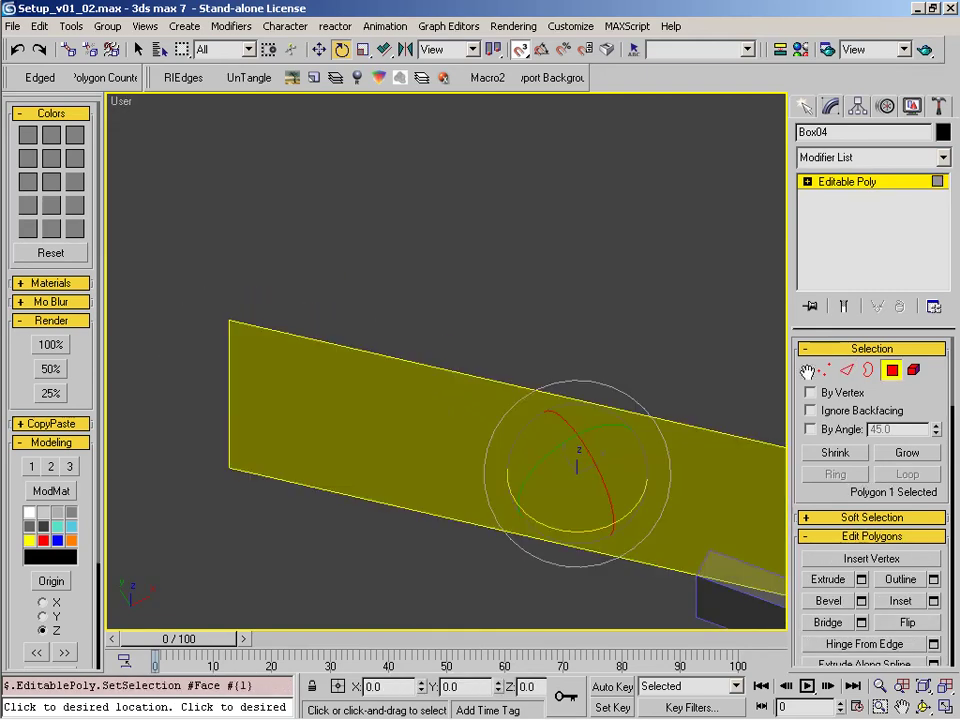
- Insert a vertical edge across the wall polygon and slide it, constrained to edges, toward the far end at X -32'9 2/8", Y 128'10"
{"action": "left_click", "coordinate": [847, 370]}
{"action": "left_click_drag", "start_coordinate": [438, 312], "coordinate": [403, 563]}
{"action": "key", "text": "ctrl+shift+e"}
{"action": "key", "text": "w"}
{"action": "right_click", "coordinate": [406, 437]}
{"action": "right_click", "coordinate": [346, 296], "text": "ctrl"}
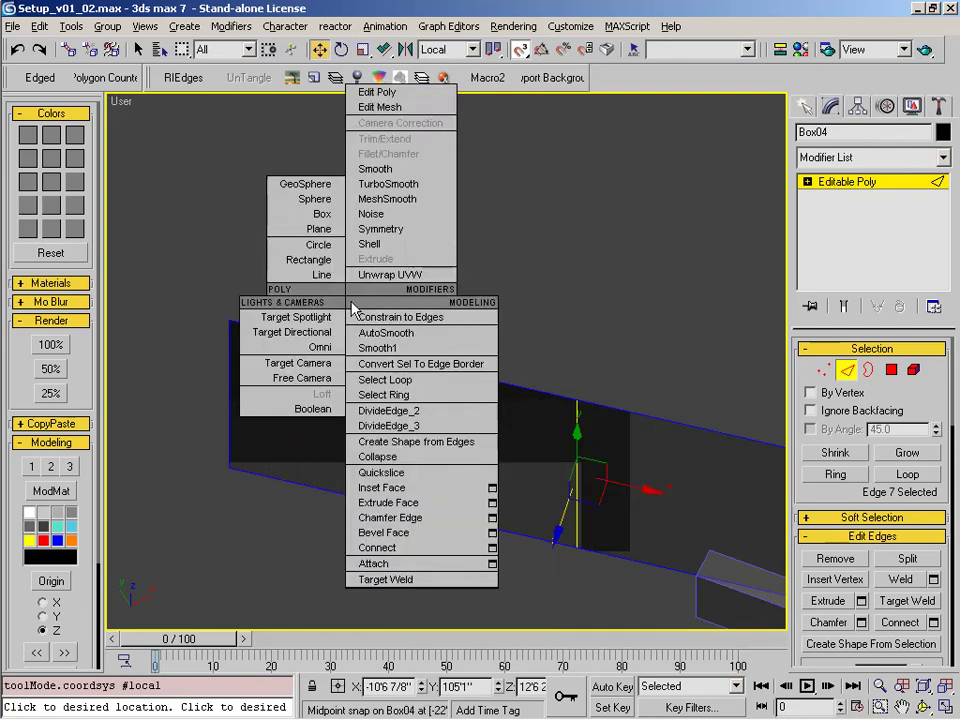
{"action": "left_click", "coordinate": [368, 316]}
{"action": "left_click_drag", "start_coordinate": [628, 487], "coordinate": [321, 407]}
{"action": "right_click", "coordinate": [326, 398]}
{"action": "left_click", "coordinate": [351, 379]}
- Return to the camera view with the environment background shown and nudge the vertical edge 0'0 4/8" along the view's X axis
{"action": "key", "text": "c"}
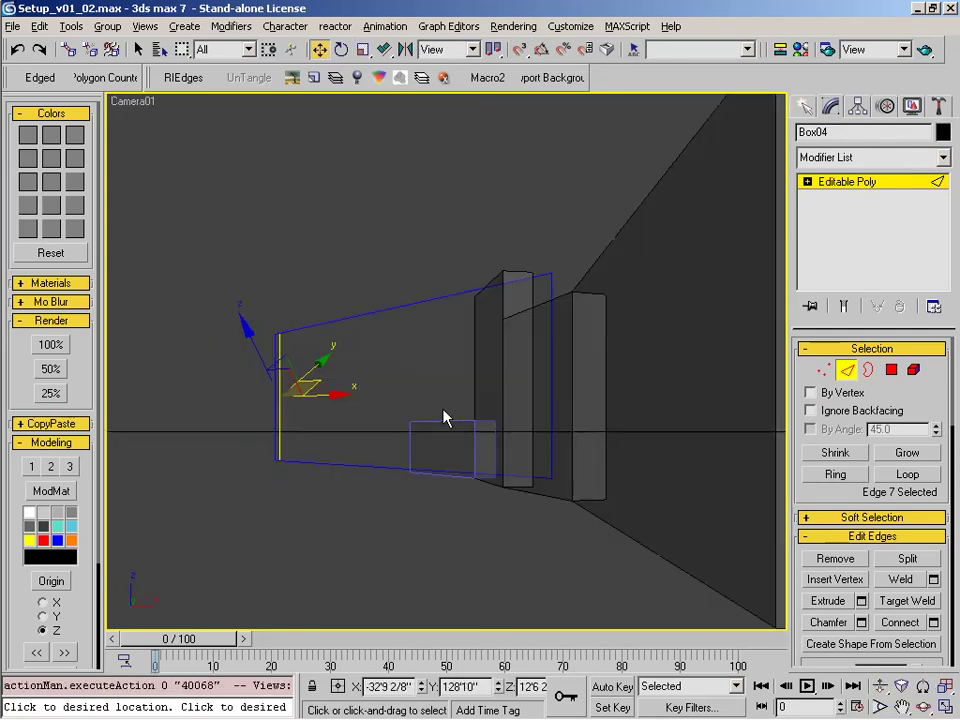
{"action": "left_click", "coordinate": [545, 79]}
{"action": "left_click", "coordinate": [489, 204]}
{"action": "left_click", "coordinate": [521, 549]}
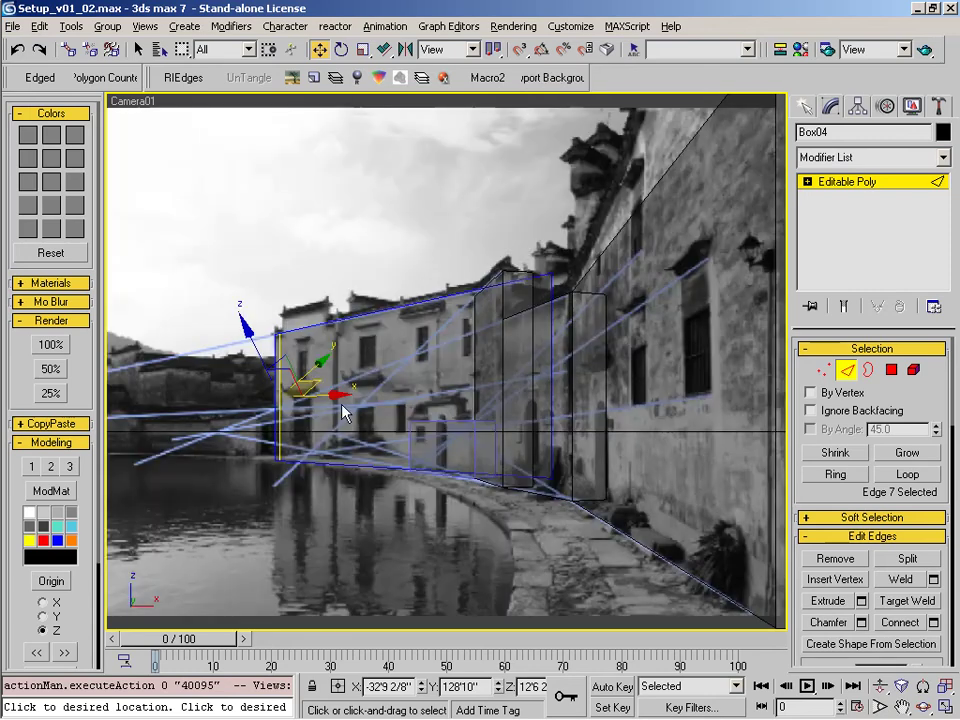
{"action": "mouse_move", "coordinate": [334, 398]}
{"action": "left_mouse_down"}
{"action": "mouse_move", "coordinate": [366, 405]}
{"action": "mouse_move", "coordinate": [334, 406]}
{"action": "left_mouse_up"}
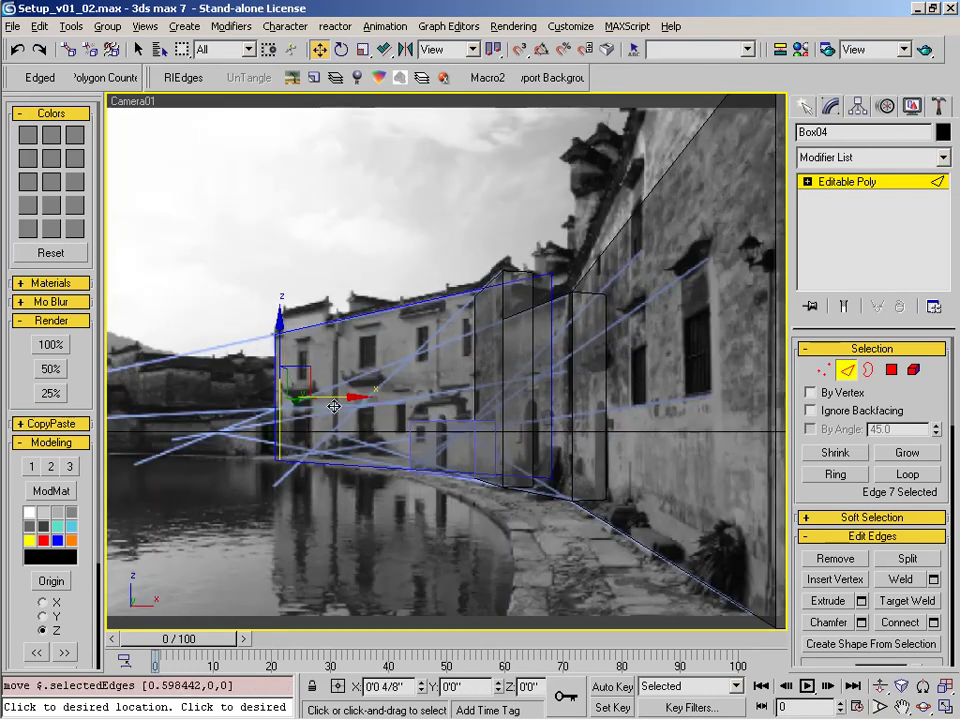
- Extrude the narrow polygon at the fourth wall's far end outward
{"action": "key", "text": "4"}
{"action": "left_click", "coordinate": [278, 385]}
{"action": "key", "text": "shift+e"}
{"action": "left_click_drag", "start_coordinate": [279, 386], "coordinate": [268, 219]}
- Connect the fourth wall's vertical edges with a horizontal edge ring at mid-height, including the extruded end
{"action": "key", "text": "2"}
{"action": "left_click", "coordinate": [252, 387]}
{"action": "key", "text": "ctrl+shift+e"}
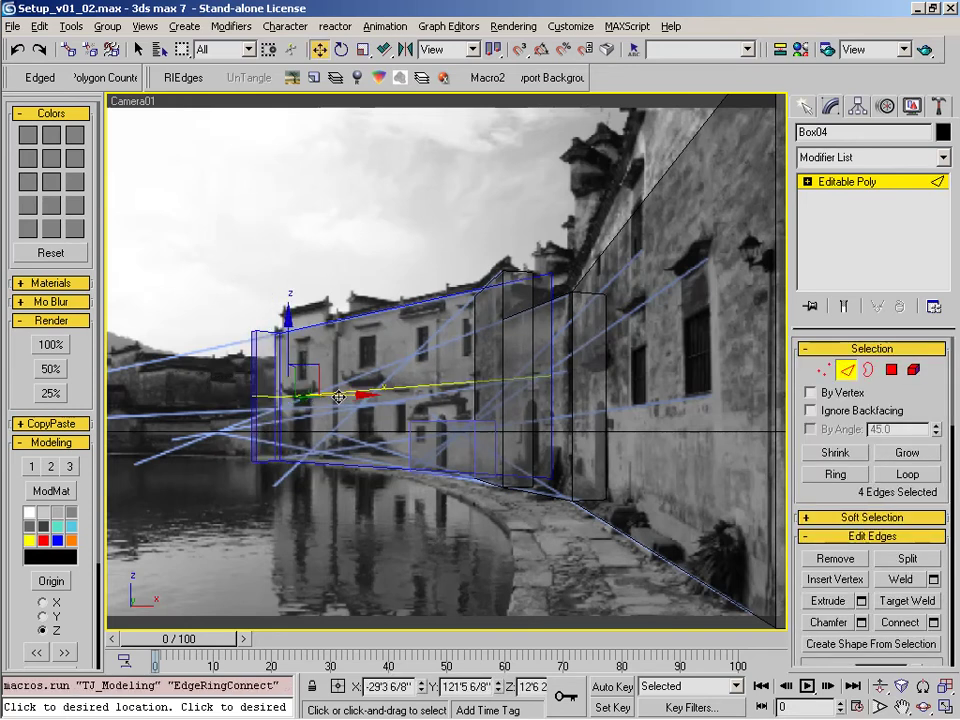
- Turn off the environment background and bring up an angled work view of the wall's extruded far end
{"action": "left_click", "coordinate": [556, 79]}
{"action": "left_click", "coordinate": [485, 205]}
{"action": "left_click", "coordinate": [525, 547]}
{"action": "key", "text": "t"}
{"action": "key", "text": "z"}
{"action": "middle_click_drag", "start_coordinate": [342, 500], "coordinate": [298, 360], "text": "alt"}
{"action": "middle_click_drag", "start_coordinate": [298, 360], "coordinate": [362, 439]}
{"action": "key", "text": "alt+z"}
{"action": "left_click_drag", "start_coordinate": [362, 439], "coordinate": [386, 390]}
{"action": "right_click", "coordinate": [386, 390]}
- Select and delete the unneeded upper polygons of the wall's extruded far end
{"action": "key", "text": "4"}
{"action": "key", "text": "q"}
{"action": "left_click", "coordinate": [343, 254]}
{"action": "left_click", "coordinate": [346, 219], "text": "ctrl"}
{"action": "left_click", "coordinate": [388, 280], "text": "ctrl"}
{"action": "middle_click_drag", "start_coordinate": [388, 300], "coordinate": [371, 392], "text": "alt"}
{"action": "left_click", "coordinate": [403, 358], "text": "ctrl"}
{"action": "key", "text": "Delete"}
- Delete two more unneeded polygons of the extruded end, one after the other
{"action": "middle_click_drag", "start_coordinate": [409, 474], "coordinate": [313, 435], "text": "alt"}
{"action": "left_click", "coordinate": [390, 522]}
{"action": "key", "text": "Delete"}
{"action": "left_click", "coordinate": [349, 510]}
{"action": "key", "text": "Delete"}
- Restore the environment background in the camera view and lower the extruded end's upper vertices to Z about 8'7"
{"action": "key", "text": "c"}
{"action": "left_click", "coordinate": [550, 77]}
{"action": "left_click", "coordinate": [482, 203]}
{"action": "left_click", "coordinate": [520, 548]}
{"action": "key", "text": "1"}
{"action": "left_click", "coordinate": [255, 397]}
{"action": "key", "text": "w"}
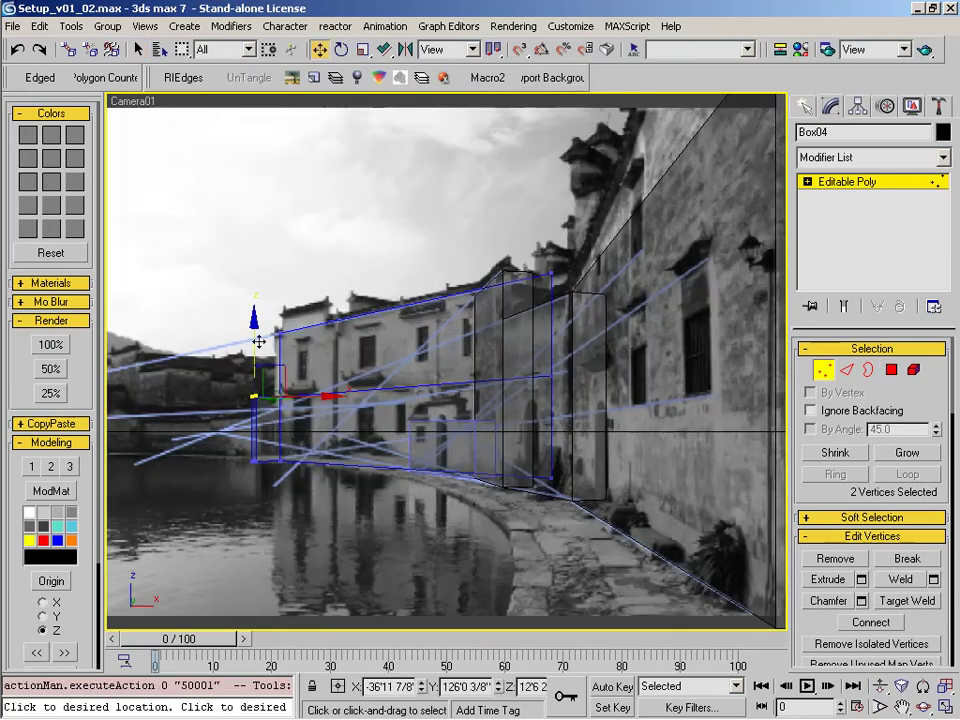
{"action": "key", "text": "s"}
{"action": "left_click_drag", "start_coordinate": [255, 339], "coordinate": [261, 378]}
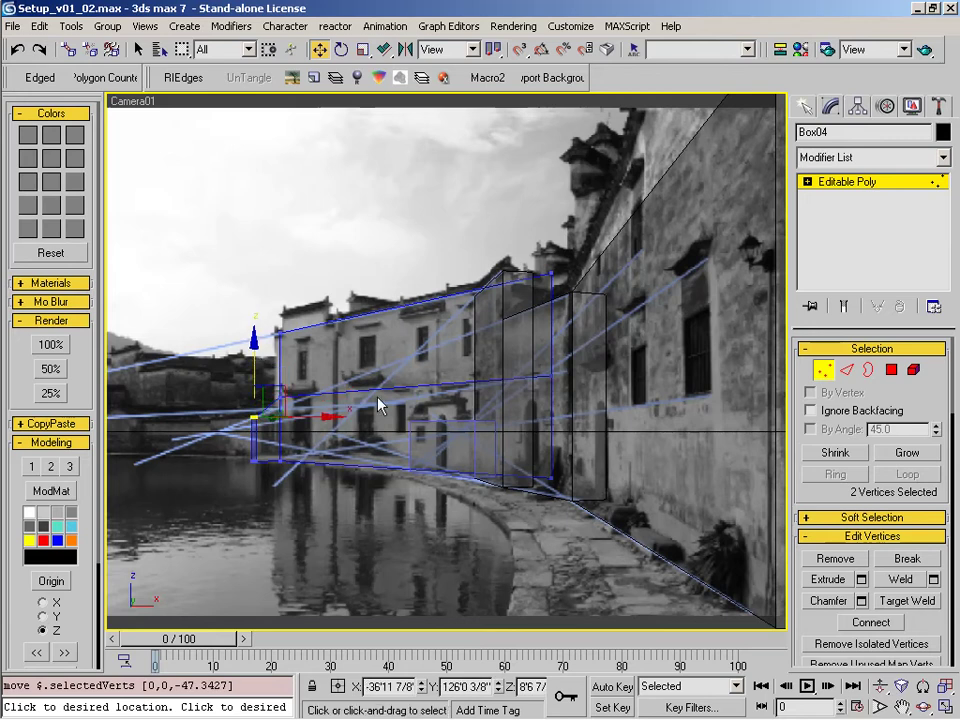
- Lower the wall's long horizontal edge to Z about 10'2"
{"action": "key", "text": "2"}
{"action": "left_click", "coordinate": [380, 395]}
{"action": "mouse_move", "coordinate": [386, 340]}
{"action": "left_mouse_down"}
{"action": "mouse_move", "coordinate": [386, 364]}
{"action": "mouse_move", "coordinate": [386, 342]}
{"action": "left_mouse_up"}
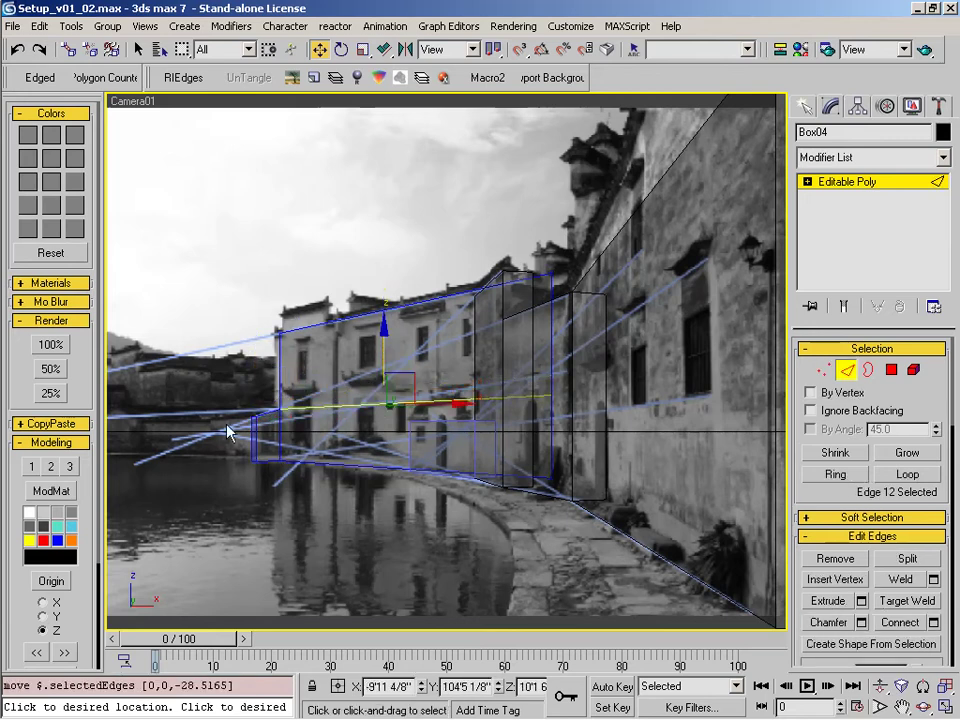
- Extrude the low wall's far vertical edge outward to X -50'5 4/8", Y 140'5 3/8"
{"action": "left_click", "coordinate": [250, 426]}
{"action": "left_click", "coordinate": [379, 472]}
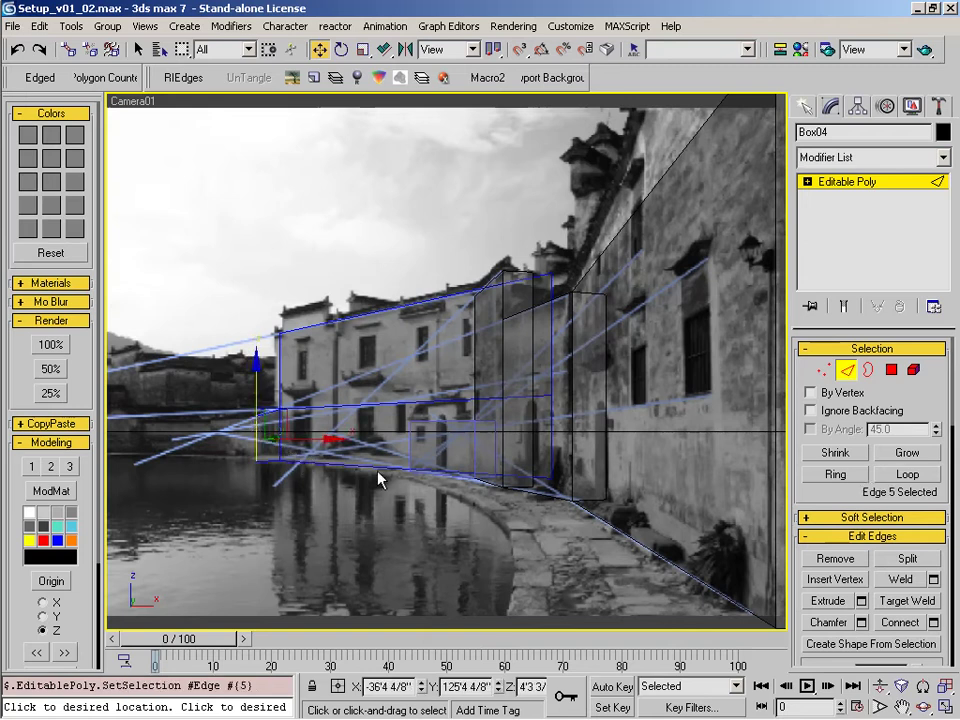
{"action": "left_click", "coordinate": [861, 599]}
{"action": "left_click_drag", "start_coordinate": [524, 362], "coordinate": [534, 419]}
{"action": "left_click", "coordinate": [495, 421]}
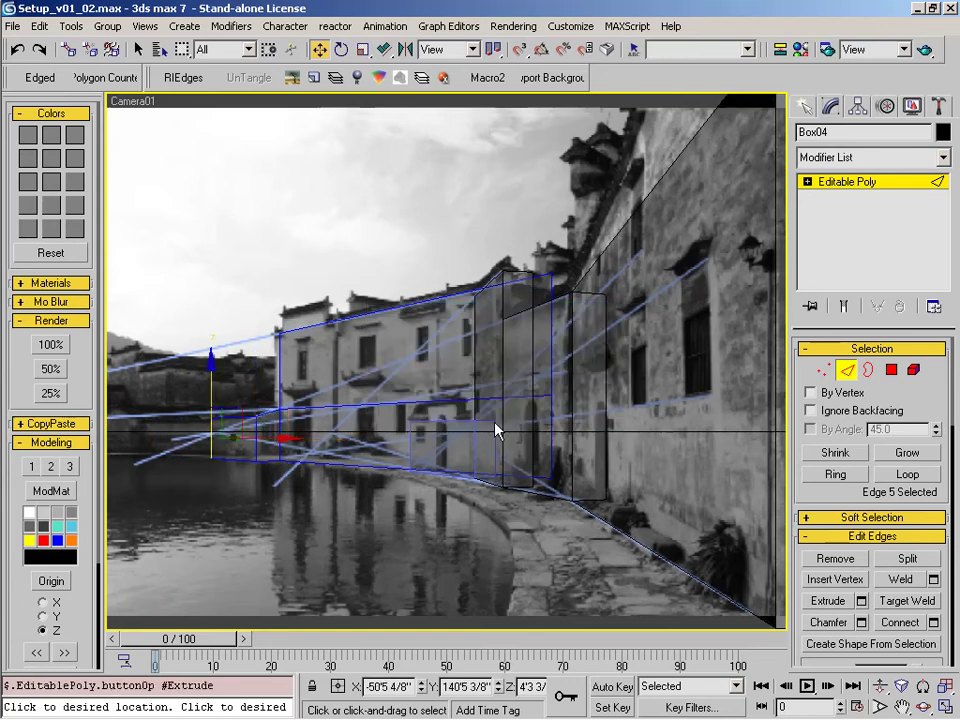
- Lower the two top vertices of the new low wall section by 0'4 2/8"
{"action": "key", "text": "1"}
{"action": "left_click_drag", "start_coordinate": [232, 340], "coordinate": [230, 373]}
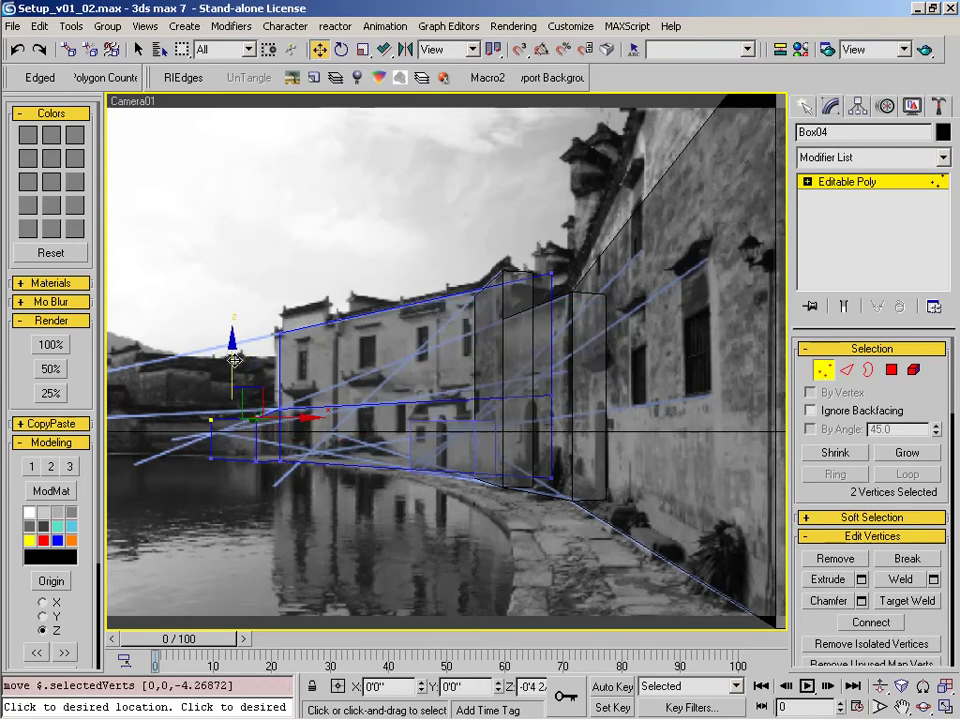
{"action": "left_click", "coordinate": [828, 370]}
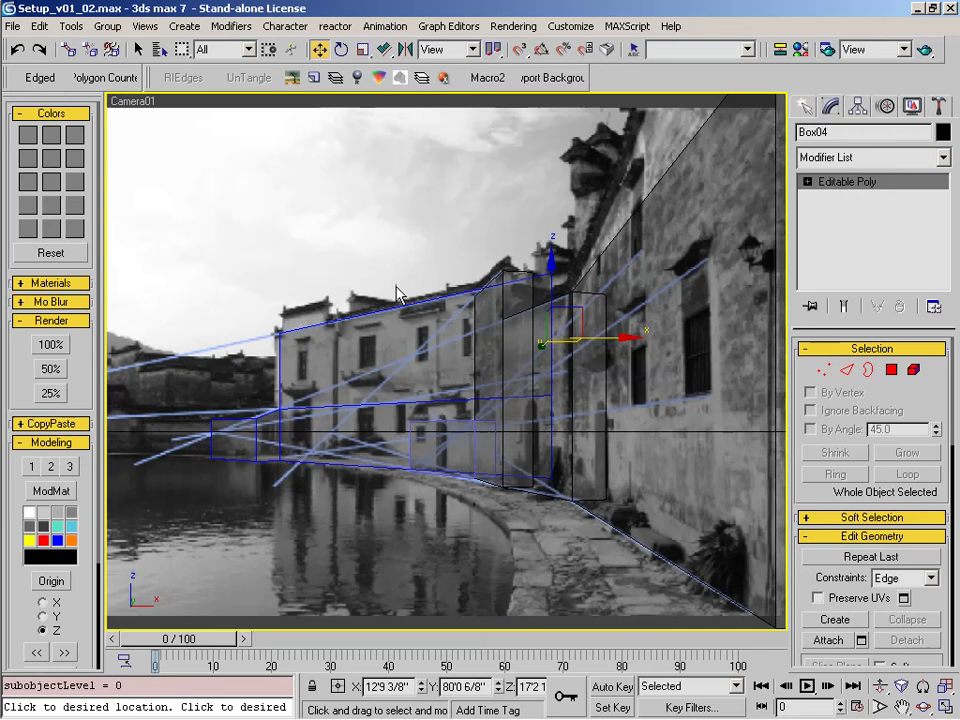
- Insert a vertical edge through the main wall and slide it toward the white building's far corner
{"action": "key", "text": "2"}
{"action": "key", "text": "ctrl+shift+e"}
{"action": "left_click_drag", "start_coordinate": [440, 397], "coordinate": [345, 400]}
{"action": "key", "text": "2"}
- Shift the whole fourth wall object slightly toward the far end to line up with the photo
{"action": "right_click", "coordinate": [463, 407]}
{"action": "left_click", "coordinate": [536, 373]}
{"action": "left_click_drag", "start_coordinate": [508, 345], "coordinate": [497, 348]}
- Try to move the low far-end wall polygon along its local axis
{"action": "key", "text": "4"}
{"action": "left_click", "coordinate": [230, 437]}
{"action": "right_click", "coordinate": [291, 446]}
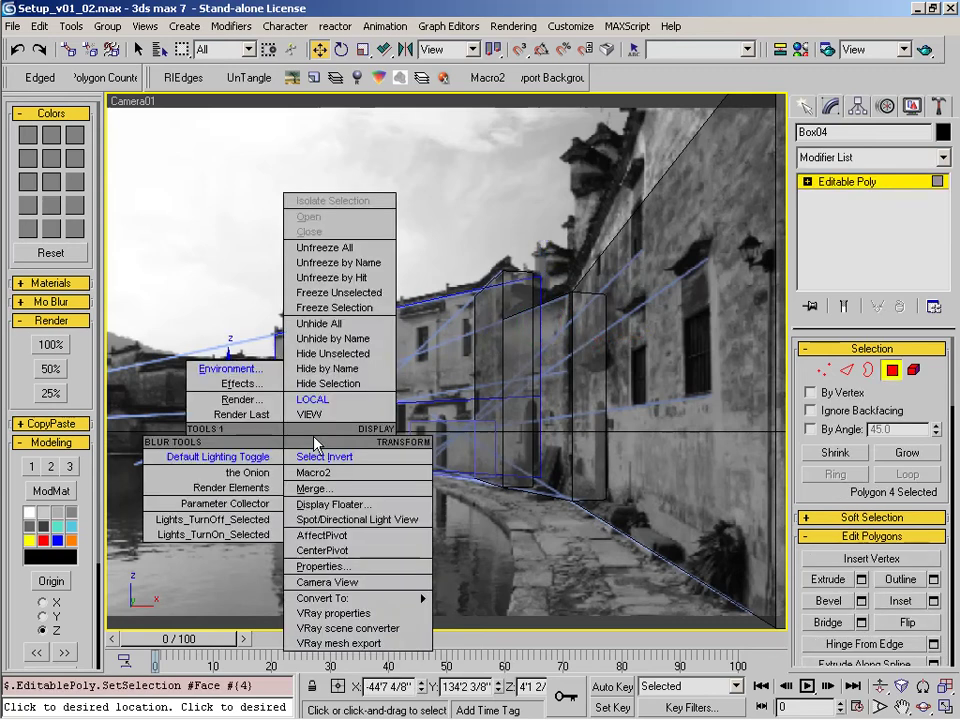
{"action": "left_click", "coordinate": [306, 396]}
{"action": "mouse_move", "coordinate": [173, 441]}
{"action": "left_mouse_down"}
{"action": "mouse_move", "coordinate": [128, 437]}
{"action": "mouse_move", "coordinate": [178, 440]}
{"action": "left_mouse_up"}
{"action": "left_click", "coordinate": [17, 49]}
- Select the main wall's two horizontal edge segments without the low far-end ones and lower them to Z 9'8"
{"action": "key", "text": "2"}
{"action": "left_click", "coordinate": [331, 406]}
{"action": "right_click", "coordinate": [371, 465]}
{"action": "left_click", "coordinate": [421, 513]}
{"action": "left_click_drag", "start_coordinate": [268, 446], "coordinate": [155, 320], "text": "alt"}
{"action": "mouse_move", "coordinate": [340, 345]}
{"action": "left_mouse_down"}
{"action": "mouse_move", "coordinate": [336, 330]}
{"action": "mouse_move", "coordinate": [338, 348]}
{"action": "left_mouse_up"}
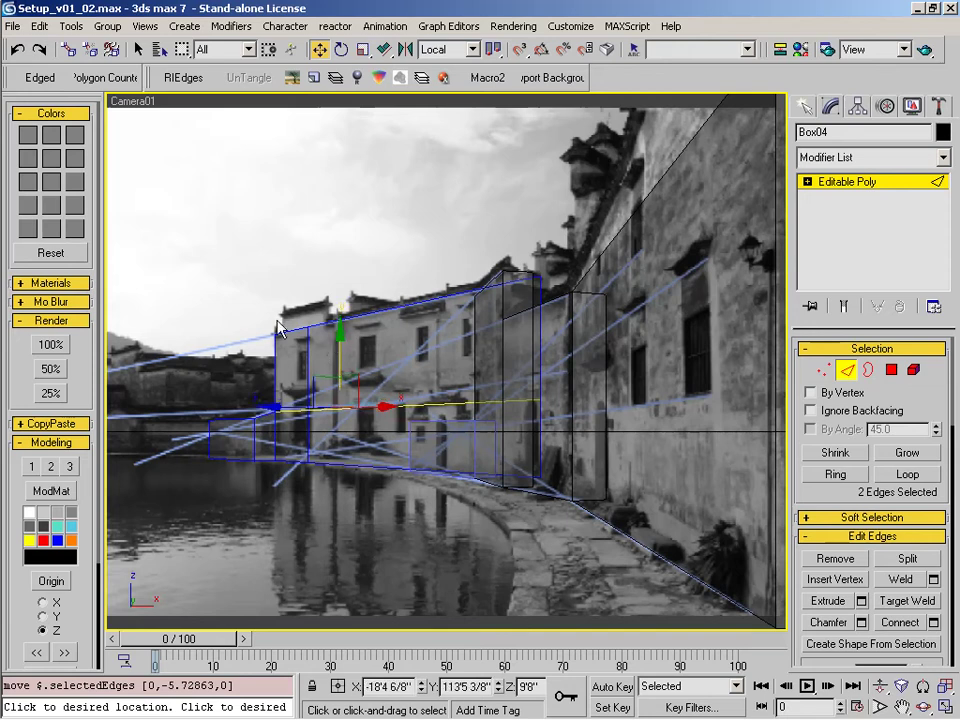
- Slide the vertical edge loop to the white tower's far side and add a second vertical loop at its near side
{"action": "left_click", "coordinate": [307, 341]}
{"action": "right_click", "coordinate": [394, 377]}
{"action": "left_click", "coordinate": [438, 457]}
{"action": "left_click_drag", "start_coordinate": [346, 403], "coordinate": [320, 403]}
{"action": "key", "text": "ctrl+shift+e"}
{"action": "left_click_drag", "start_coordinate": [419, 391], "coordinate": [359, 392]}
- Extend the top edge between the two vertical loops upward to the tower's roofline, Z about 27'10"
{"action": "left_click", "coordinate": [312, 324]}
{"action": "left_click_drag", "start_coordinate": [307, 278], "coordinate": [307, 265], "text": "shift"}
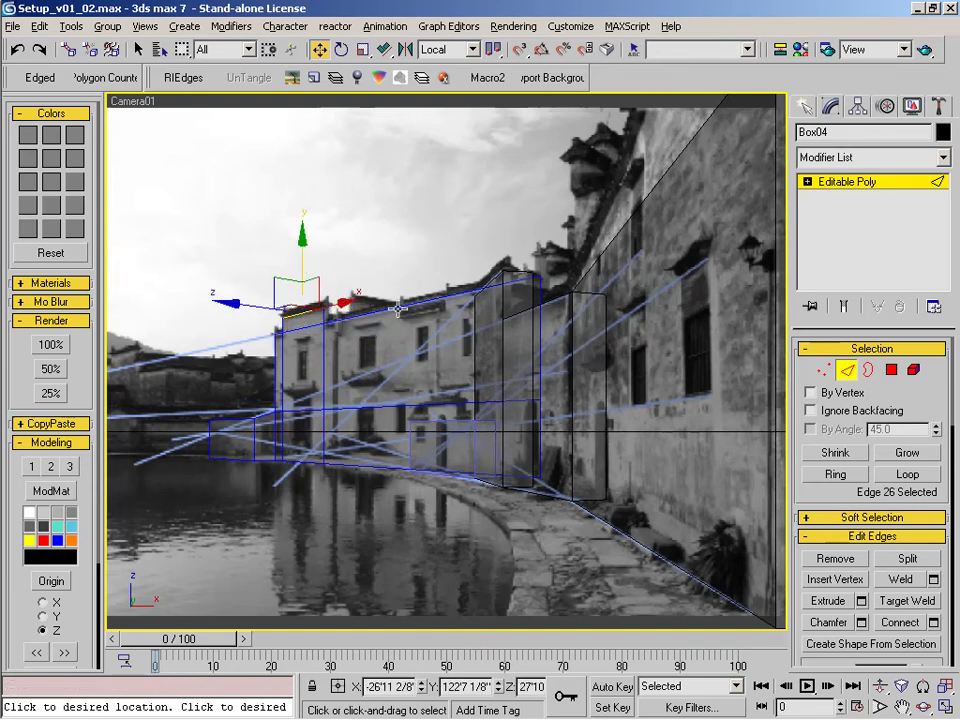
{"action": "key", "text": "2"}
{"action": "key", "text": "2"}
{"action": "key", "text": "2"}
- Convert the small fifth box to a black editable poly and delete all its polygons except the front one
{"action": "left_click", "coordinate": [420, 450]}
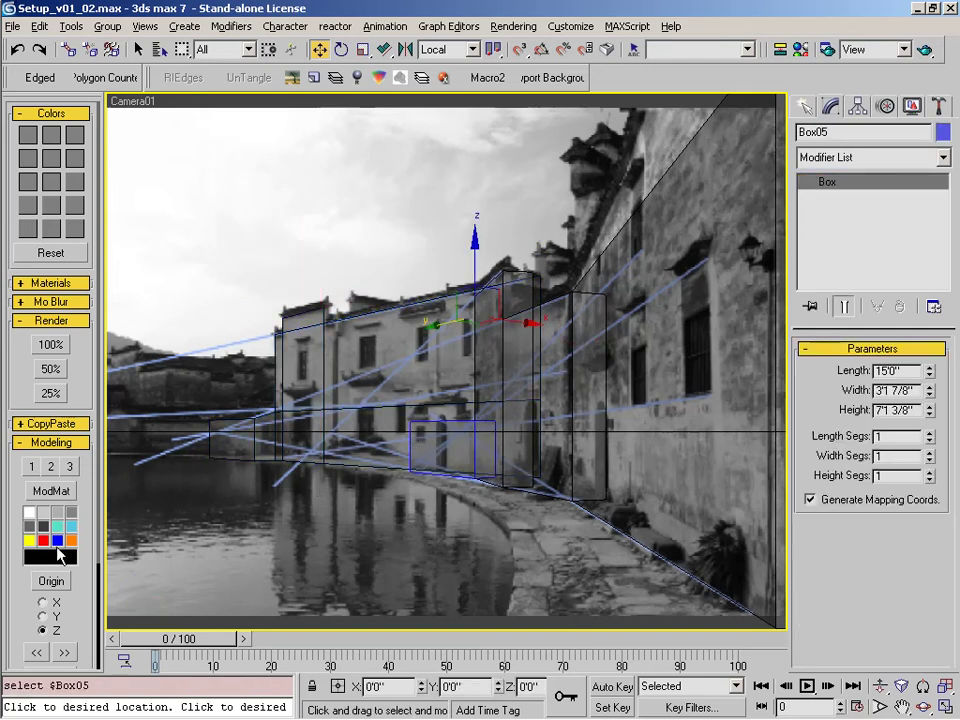
{"action": "key", "text": "2"}
{"action": "key", "text": "ctrl+p"}
{"action": "key", "text": "4"}
{"action": "left_click", "coordinate": [456, 467]}
{"action": "right_click", "coordinate": [462, 453]}
{"action": "left_click", "coordinate": [490, 461]}
{"action": "key", "text": "Delete"}
- Divide the small box's front polygon with two vertical edges, sliding them constrained to edges, the nearer one to X 1'3", Y 83'2 5/8"
{"action": "key", "text": "2"}
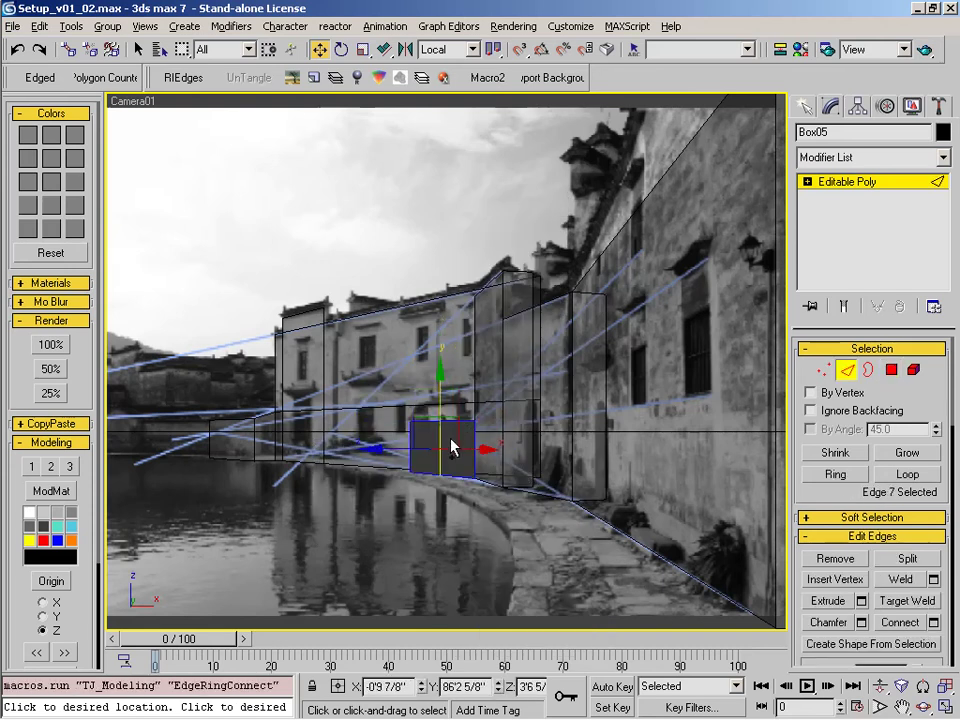
{"action": "scroll", "coordinate": [805, 518], "scroll_direction": "down", "scroll_amount": 3}
{"action": "right_click", "coordinate": [562, 358]}
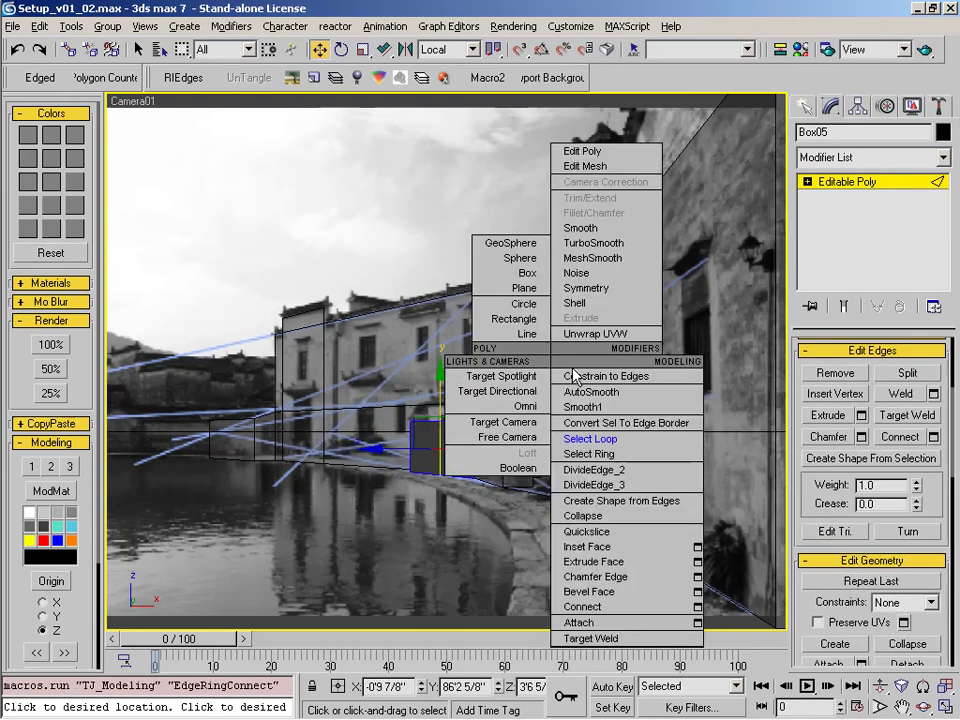
{"action": "left_click", "coordinate": [606, 375]}
{"action": "left_click_drag", "start_coordinate": [468, 452], "coordinate": [491, 452]}
{"action": "left_click", "coordinate": [453, 532]}
{"action": "left_click", "coordinate": [455, 474]}
{"action": "key", "text": "ctrl+shift+e"}
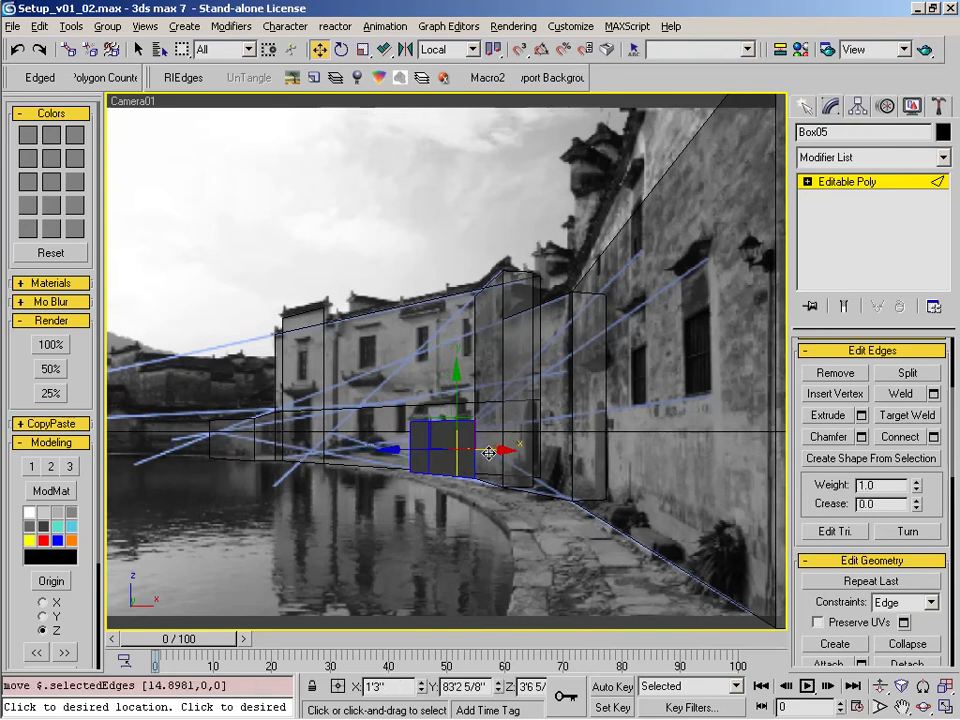
- Remove the edge constraint and raise the middle top edge of the small box by about 1'5 7/8"
{"action": "key", "text": "3"}
{"action": "key", "text": "2"}
{"action": "left_click", "coordinate": [457, 405]}
{"action": "left_click", "coordinate": [457, 405]}
{"action": "left_click_drag", "start_coordinate": [440, 395], "coordinate": [440, 350]}
{"action": "left_click", "coordinate": [17, 49]}
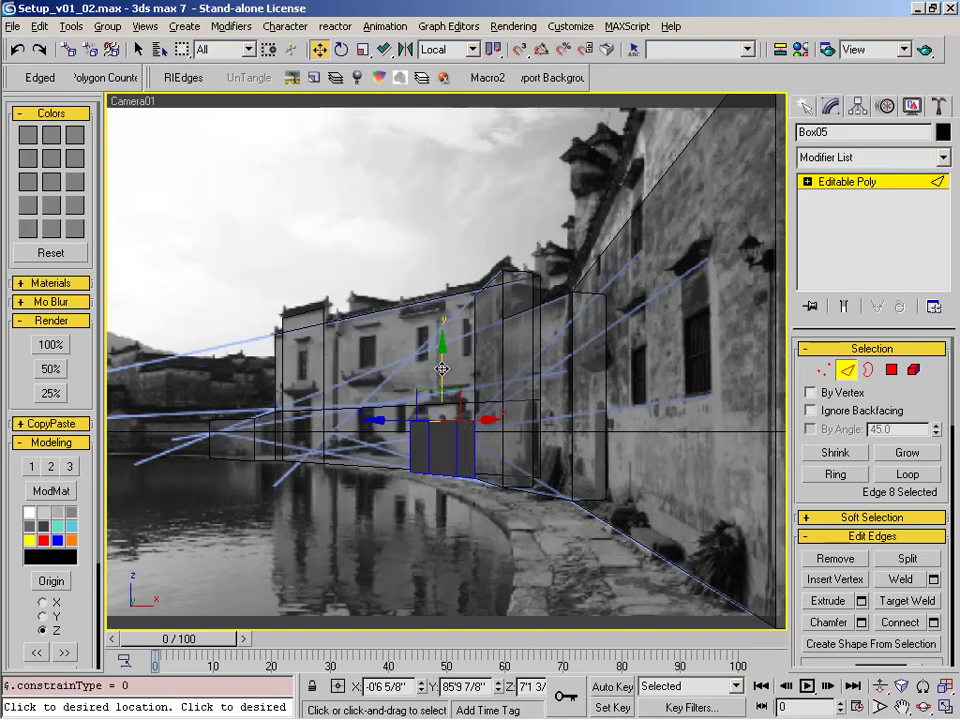
{"action": "left_click", "coordinate": [448, 404]}
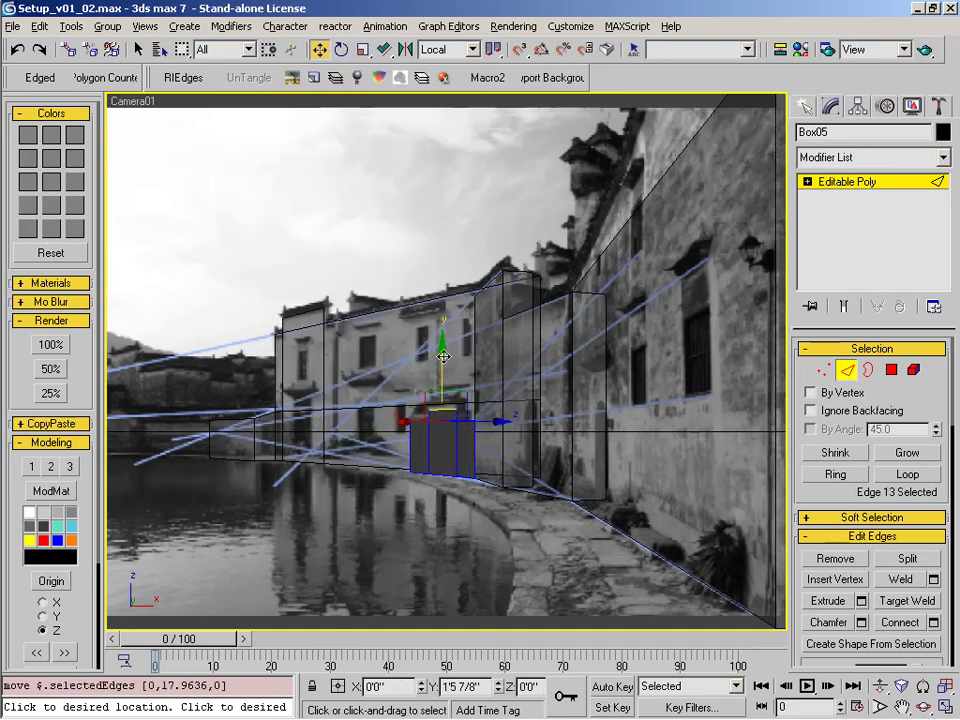
{"action": "left_click", "coordinate": [849, 373]}
- Thin the tall Box03 by moving its rear polygon inward by about 2'5"
{"action": "left_click", "coordinate": [534, 340]}
{"action": "key", "text": "4"}
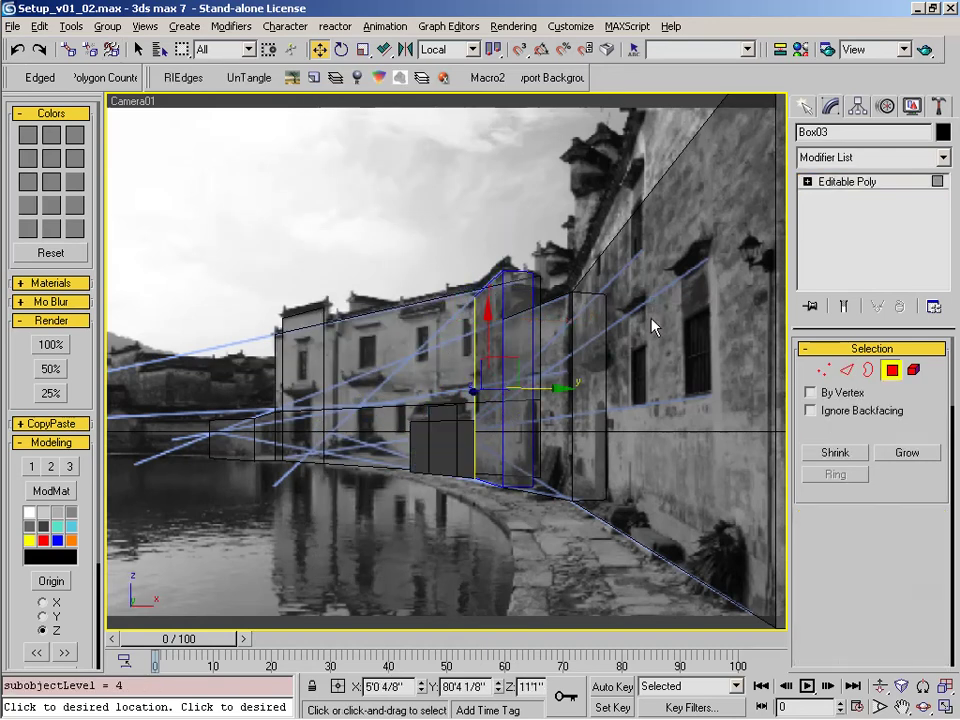
{"action": "key", "text": "ctrl+a"}
{"action": "right_click", "coordinate": [487, 292]}
{"action": "left_click", "coordinate": [534, 322]}
{"action": "left_click_drag", "start_coordinate": [558, 388], "coordinate": [553, 389]}
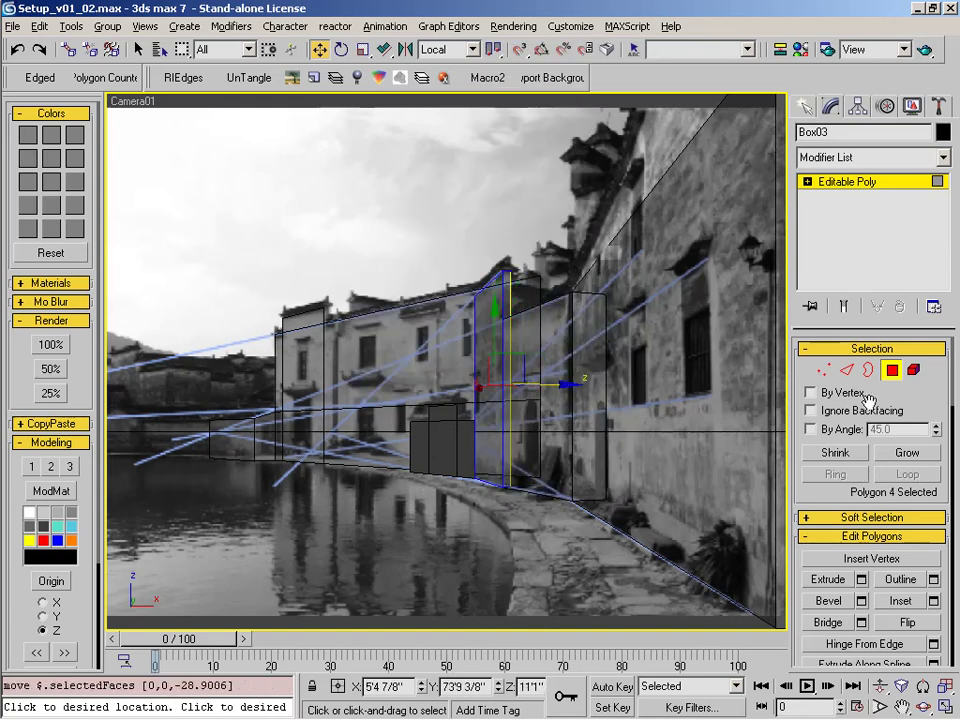
{"action": "key", "text": "6"}
- Extrude the top polygon of the large near wall, Box01, upward
{"action": "left_click", "coordinate": [729, 251]}
{"action": "key", "text": "t"}
{"action": "key", "text": "z"}
{"action": "mouse_move", "coordinate": [492, 243]}
{"action": "middle_mouse_down", "text": "alt"}
{"action": "mouse_move", "coordinate": [574, 221]}
{"action": "mouse_move", "coordinate": [480, 236]}
{"action": "middle_mouse_up", "text": "alt"}
{"action": "key", "text": "4"}
{"action": "left_click", "coordinate": [499, 242]}
{"action": "key", "text": "shift+e"}
{"action": "left_click_drag", "start_coordinate": [499, 242], "coordinate": [519, 228]}
- Snap the two far-end top vertices of the extruded section down to the wall's original top height
{"action": "middle_click_drag", "start_coordinate": [519, 228], "coordinate": [600, 250], "text": "alt"}
{"action": "key", "text": "2"}
{"action": "left_click", "coordinate": [364, 168]}
{"action": "key", "text": "w"}
{"action": "key", "text": "s"}
{"action": "left_click_drag", "start_coordinate": [381, 182], "coordinate": [433, 326]}
{"action": "key", "text": "1"}
{"action": "middle_click_drag", "start_coordinate": [435, 322], "coordinate": [465, 285], "text": "alt"}
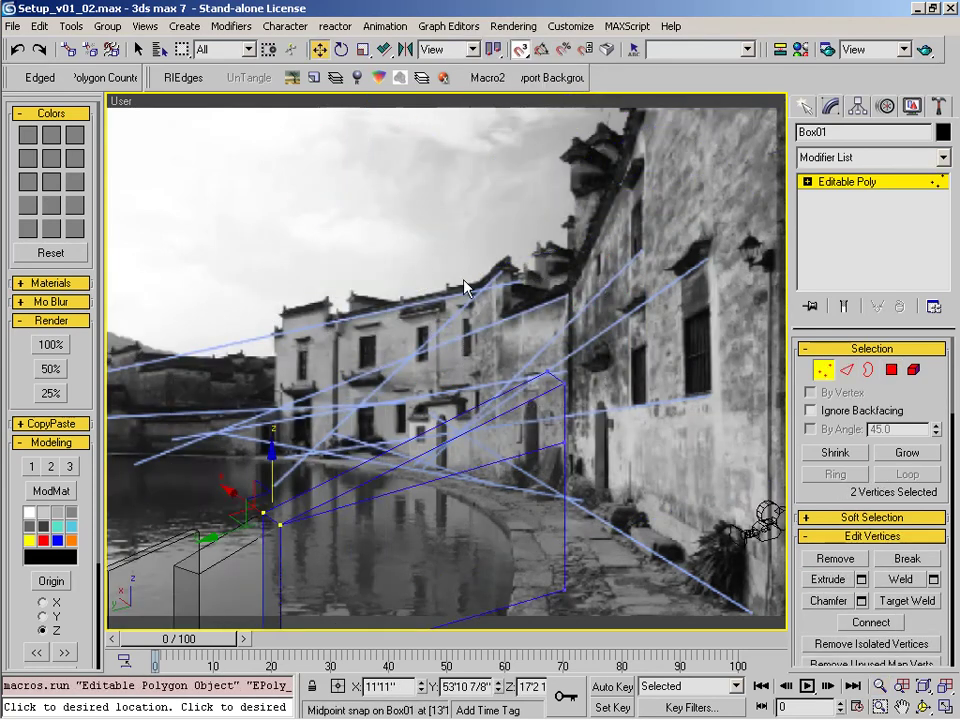
- Lower the two near-end top vertices of the wall's upper section to Z about 24'0 3/8"
{"action": "key", "text": "c"}
{"action": "right_click", "coordinate": [314, 47]}
{"action": "left_click_drag", "start_coordinate": [355, 200], "coordinate": [390, 231]}
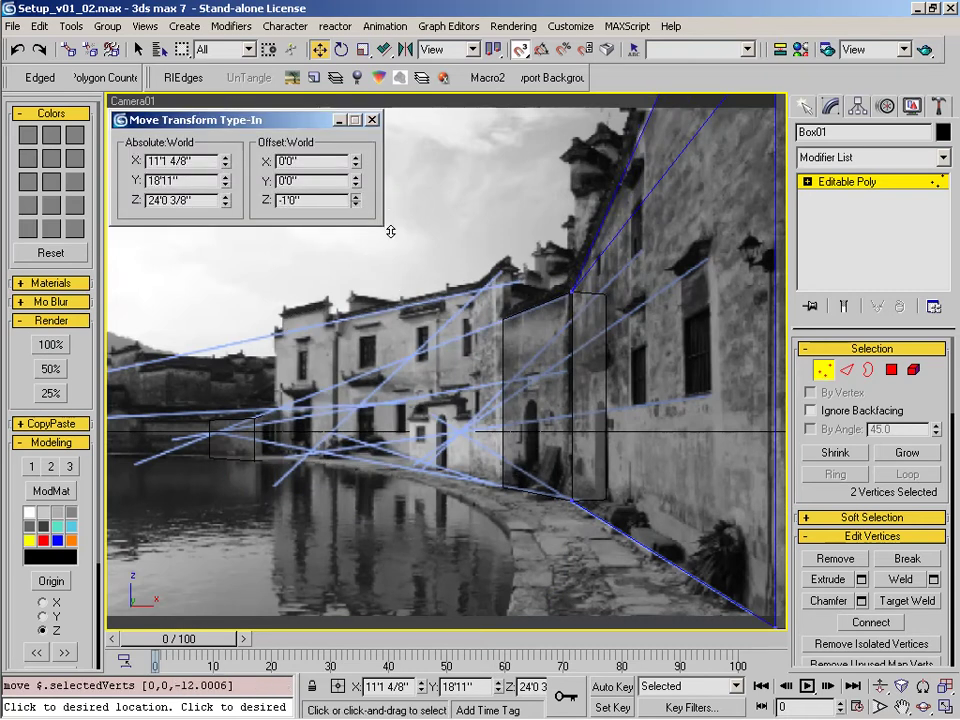
{"action": "left_click", "coordinate": [825, 371]}
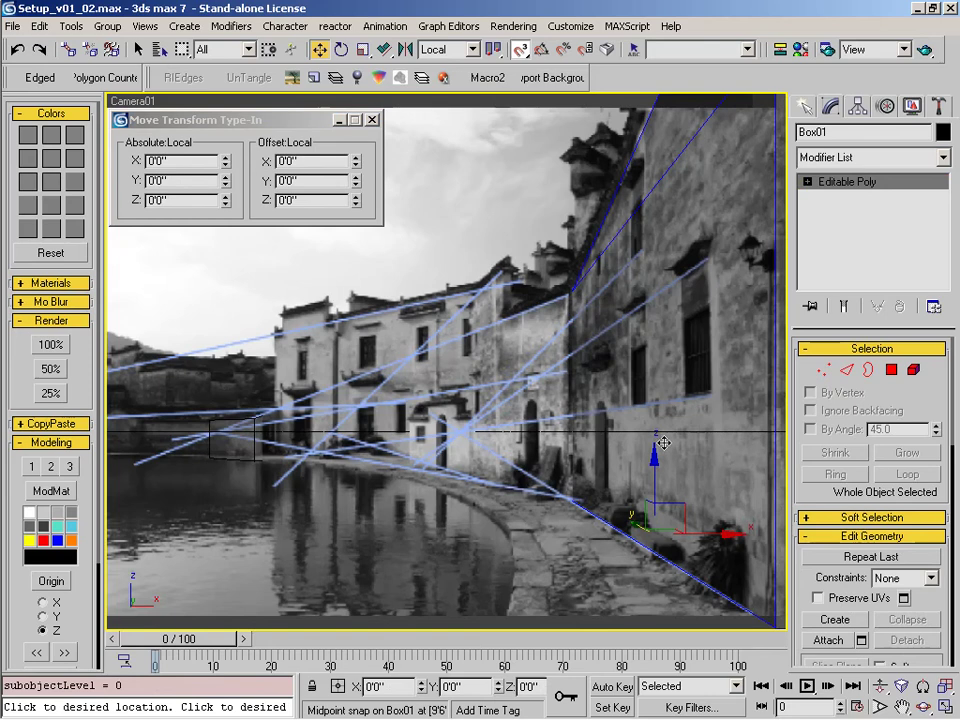
- Connect the wall's top and bottom edges with a vertical edge and slide it, constrained to edges, to the large near window's far side
{"action": "key", "text": "2"}
{"action": "left_click", "coordinate": [621, 221]}
{"action": "left_click", "coordinate": [621, 531], "text": "ctrl"}
{"action": "key", "text": "ctrl+shift+e"}
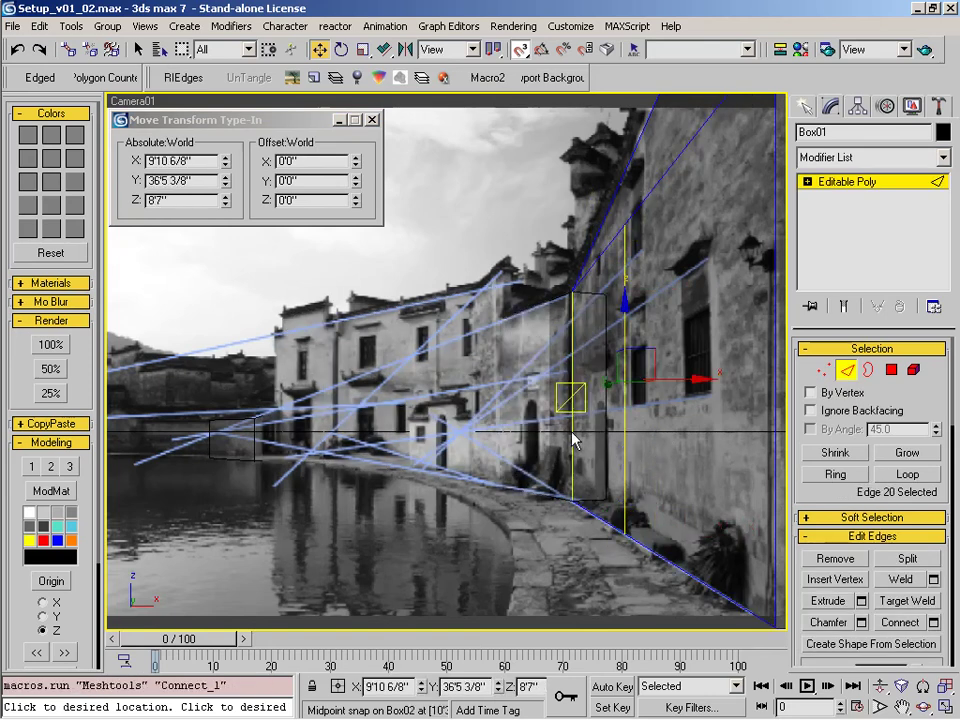
{"action": "scroll", "coordinate": [815, 490], "scroll_direction": "down", "scroll_amount": 3}
{"action": "right_click", "coordinate": [459, 411]}
{"action": "left_click", "coordinate": [511, 437]}
{"action": "key", "text": "s"}
{"action": "left_click_drag", "start_coordinate": [607, 383], "coordinate": [681, 362]}
- Add a second vertical wall edge at the large window's near side, Y about 23'11 2/8"
{"action": "key", "text": "ctrl+shift+c"}
{"action": "left_click", "coordinate": [673, 328]}
{"action": "key", "text": "w"}
{"action": "left_click", "coordinate": [716, 338]}
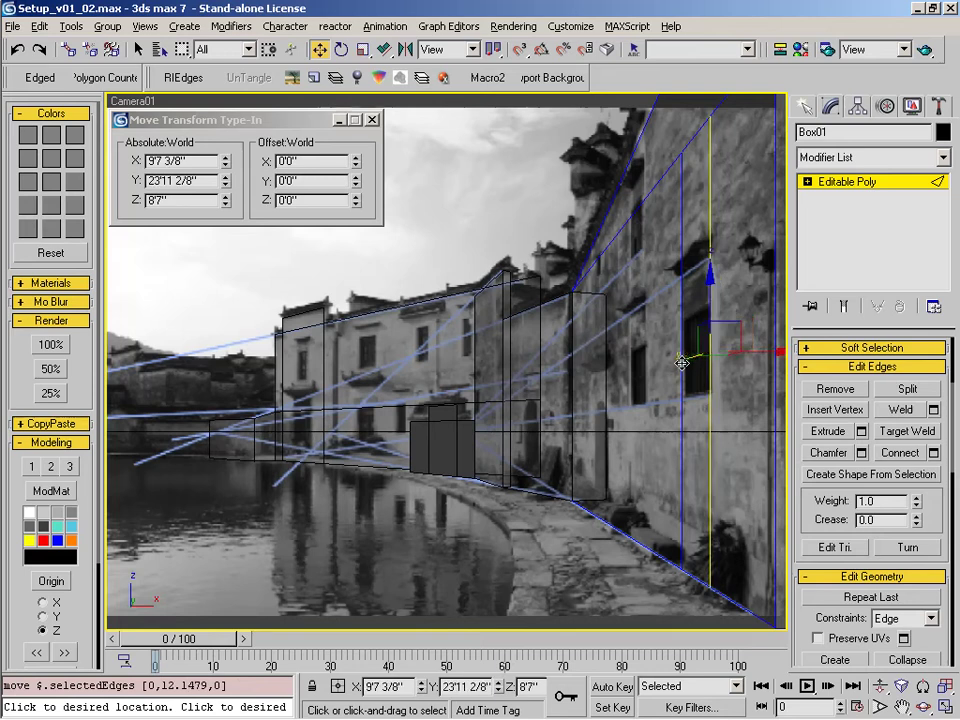
- Add a vertical edge at the farther window and frame the large window with horizontal edges, the upper one at Z about 12'0 4/8"
{"action": "left_click", "coordinate": [647, 201]}
{"action": "left_click", "coordinate": [622, 533], "text": "ctrl"}
{"action": "key", "text": "ctrl+shift+e"}
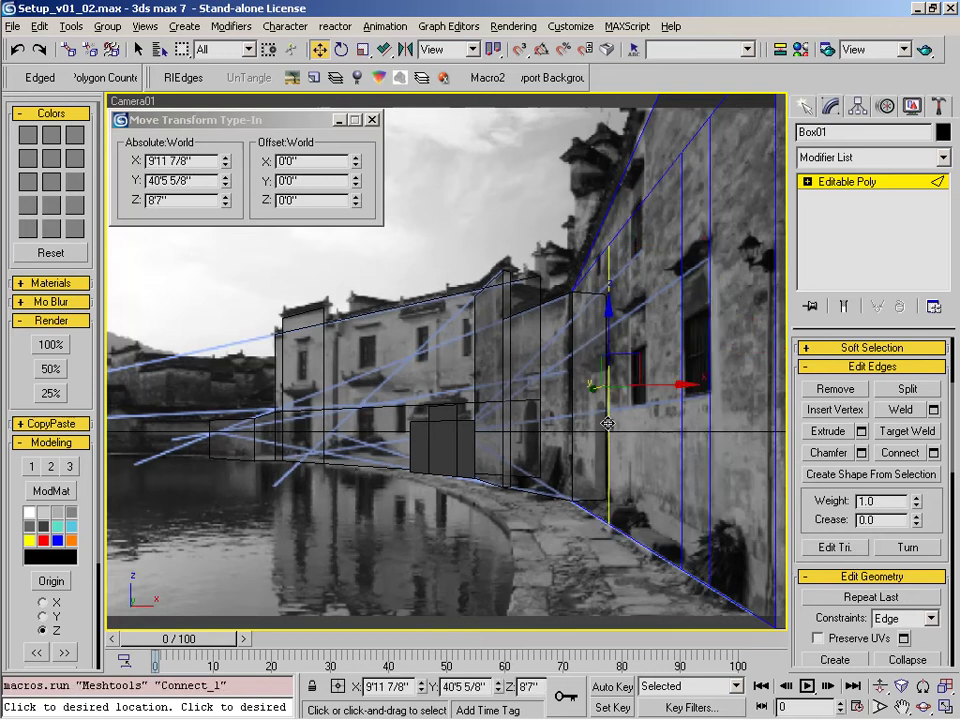
{"action": "left_click_drag", "start_coordinate": [597, 391], "coordinate": [697, 244]}
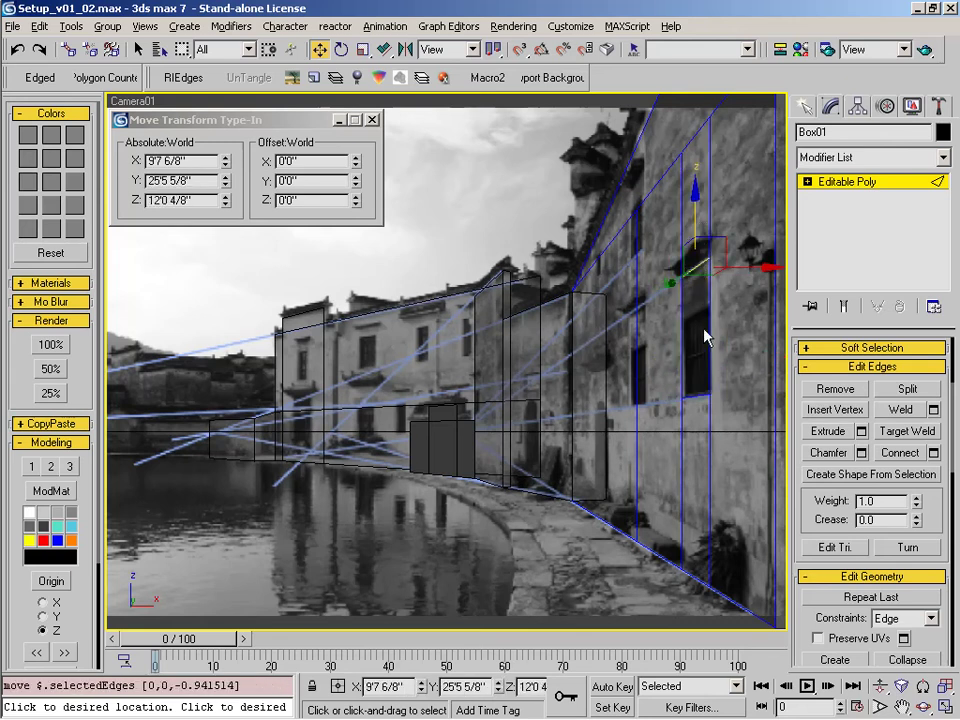
- Hide the viewport background and inspect the large window's framing edges up close in a user view
{"action": "key", "text": "u"}
{"action": "middle_click_drag", "start_coordinate": [709, 399], "coordinate": [520, 400], "text": "alt"}
{"action": "left_click", "coordinate": [552, 77]}
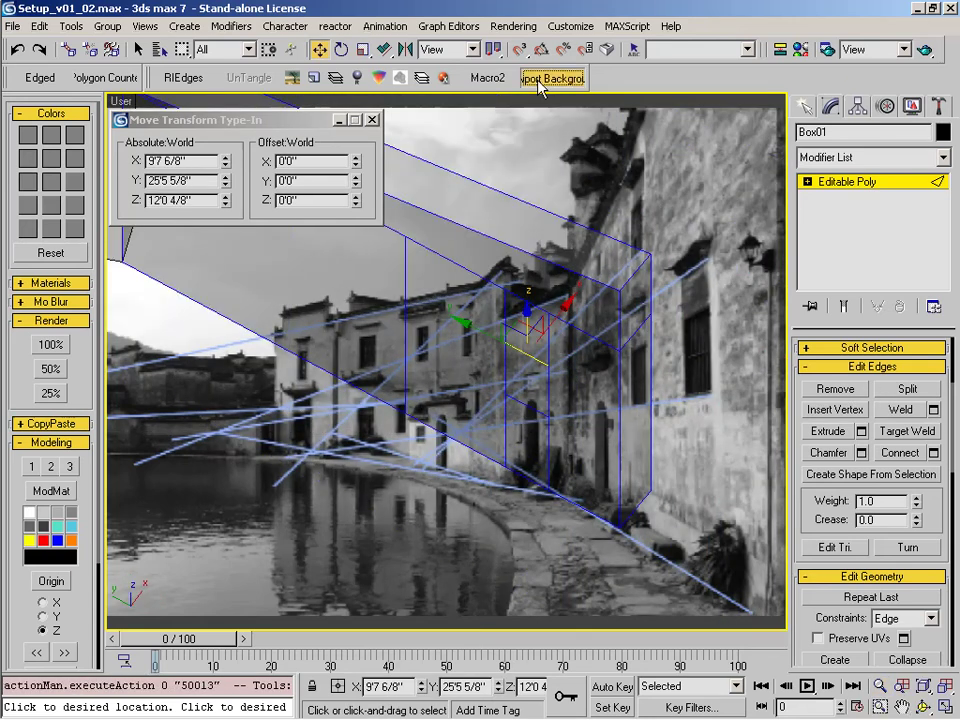
{"action": "left_click", "coordinate": [480, 371]}
{"action": "left_click", "coordinate": [549, 662]}
{"action": "key", "text": "alt+z"}
{"action": "left_click_drag", "start_coordinate": [516, 596], "coordinate": [548, 473]}
{"action": "scroll", "coordinate": [549, 473], "scroll_direction": "up", "scroll_amount": 2}
{"action": "key", "text": "w"}
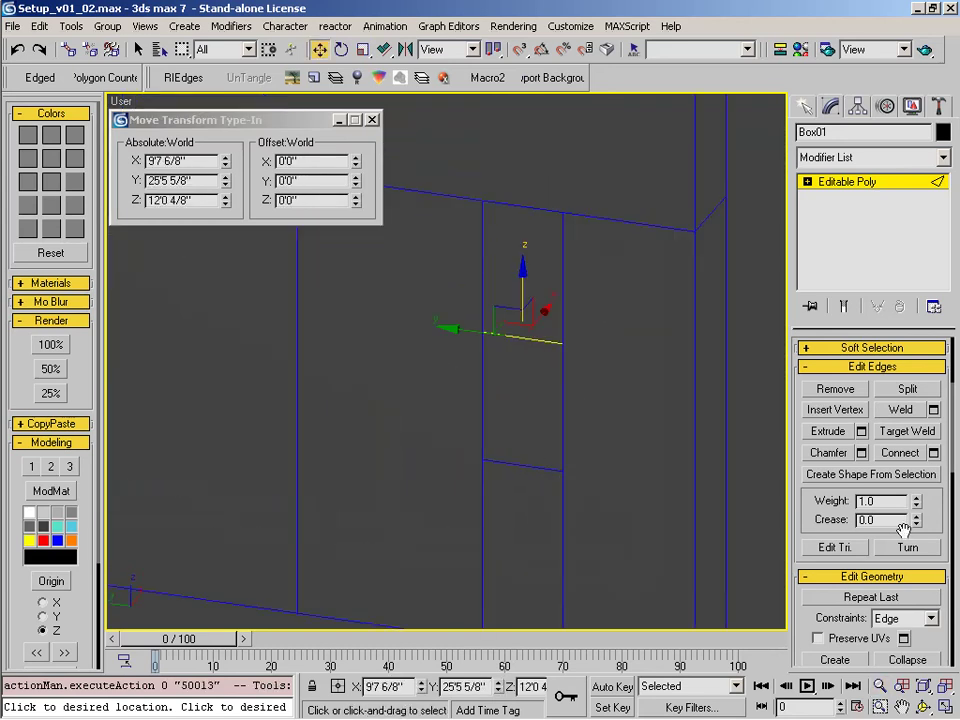
- Create a linear shape named Shape01 from the large window's selected top edge
{"action": "left_click_drag", "start_coordinate": [930, 503], "coordinate": [929, 341]}
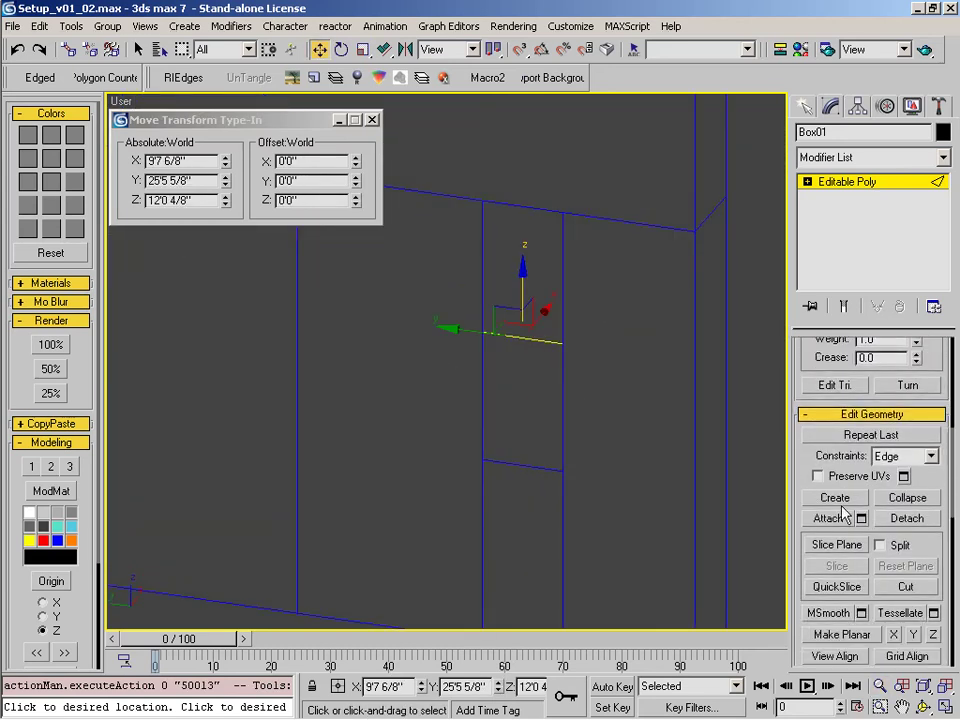
{"action": "left_click", "coordinate": [836, 500]}
{"action": "key", "text": "w"}
{"action": "scroll", "coordinate": [915, 548], "scroll_direction": "down", "scroll_amount": 3}
{"action": "scroll", "coordinate": [910, 545], "scroll_direction": "up", "scroll_amount": 6}
{"action": "left_click", "coordinate": [869, 497]}
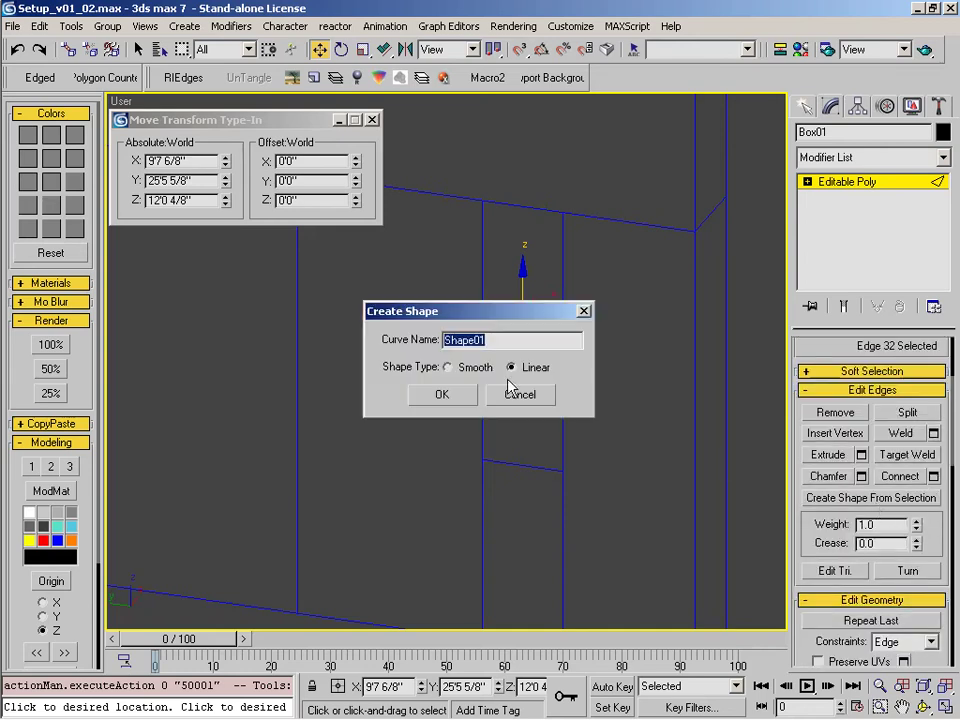
{"action": "left_click", "coordinate": [472, 402]}
- Measure the length of Shape01 with the Macro2 script and delete the shape
{"action": "key", "text": "h"}
{"action": "double_click", "coordinate": [334, 299]}
{"action": "left_click", "coordinate": [484, 80]}
{"action": "right_click", "coordinate": [568, 360]}
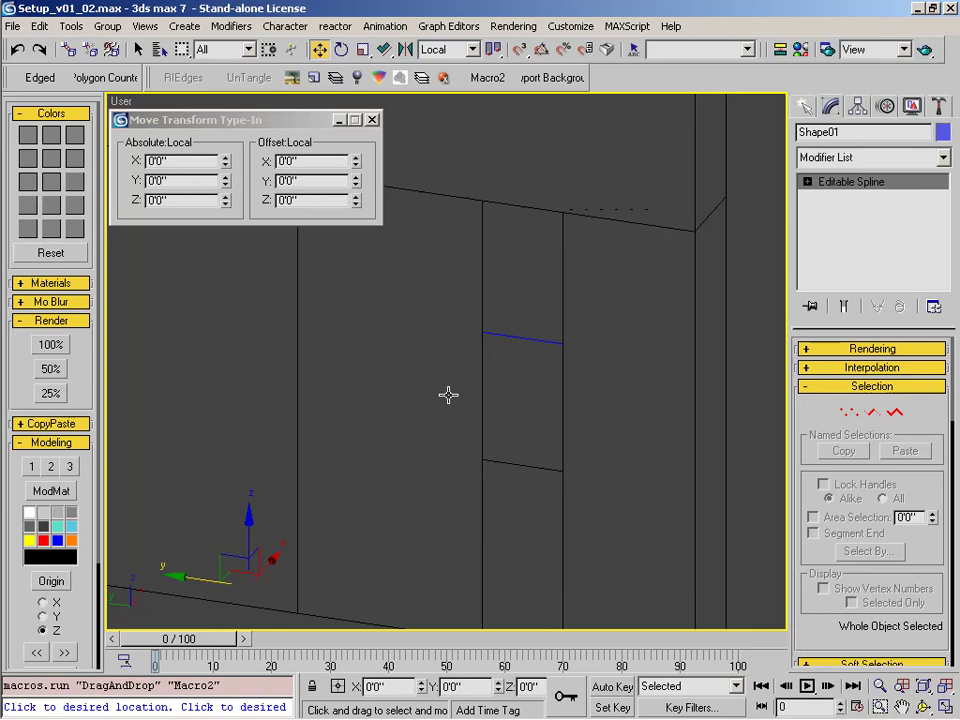
{"action": "key", "text": "h"}
{"action": "double_click", "coordinate": [354, 306]}
{"action": "left_click", "coordinate": [488, 79]}
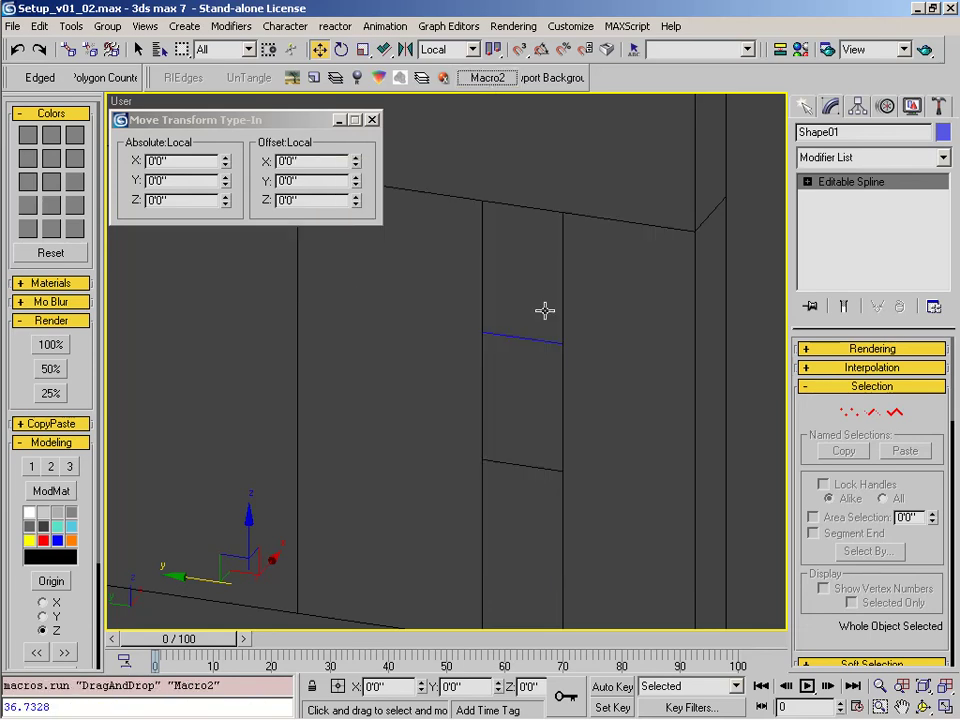
{"action": "key", "text": "Delete"}
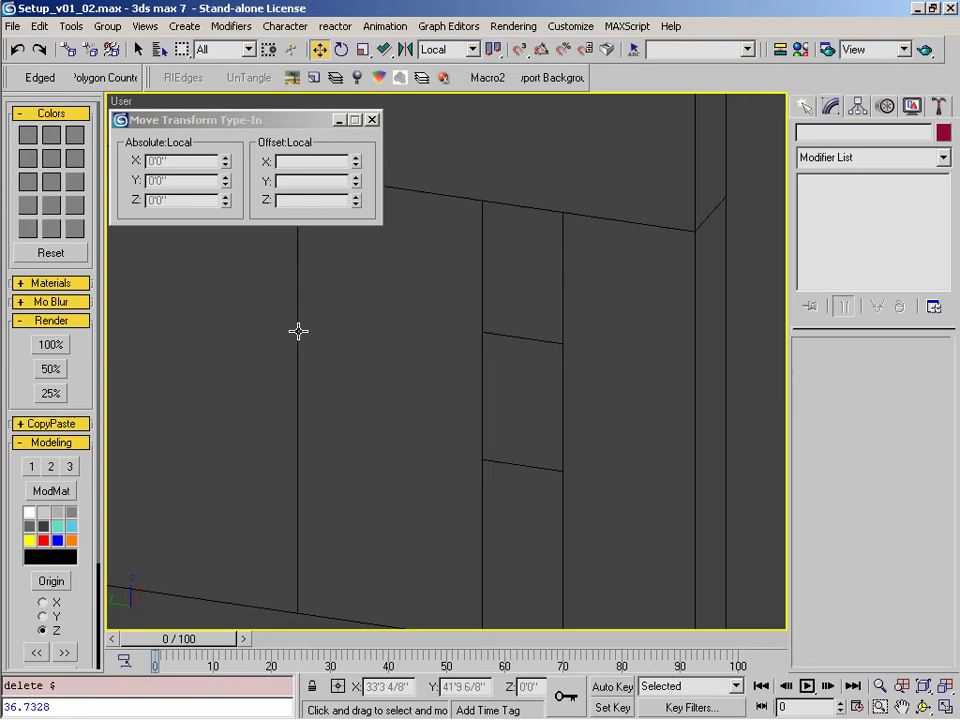
{"action": "key", "text": "ctrl+z"}
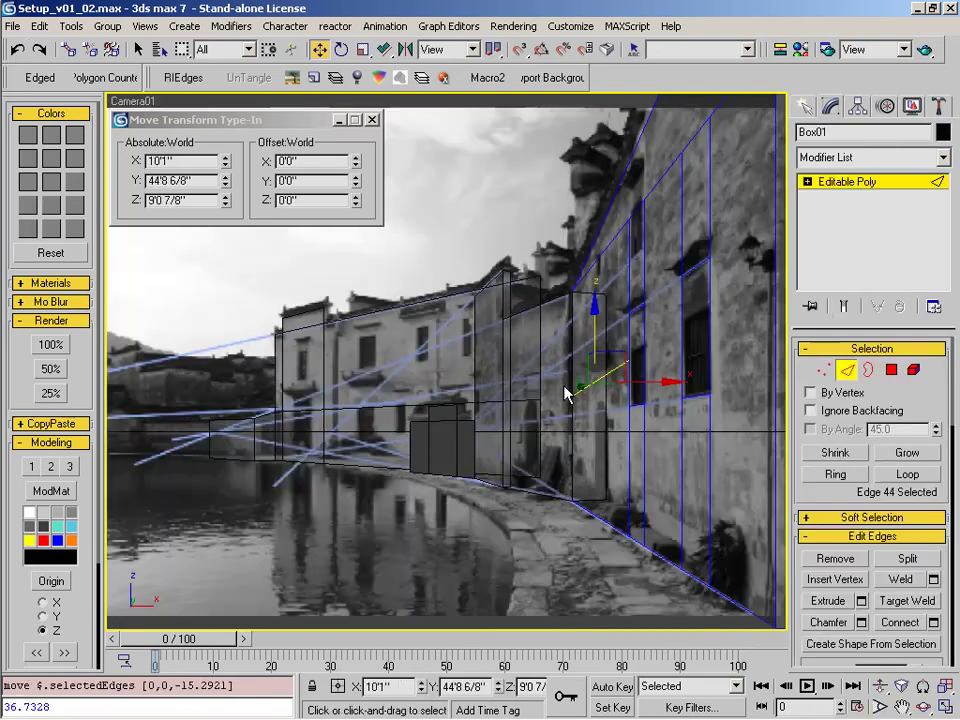
- Snap the far vertex of the wall's farthest horizontal edge level with the edge's other end
{"action": "key", "text": "1"}
{"action": "left_click", "coordinate": [570, 399]}
{"action": "key", "text": "s"}
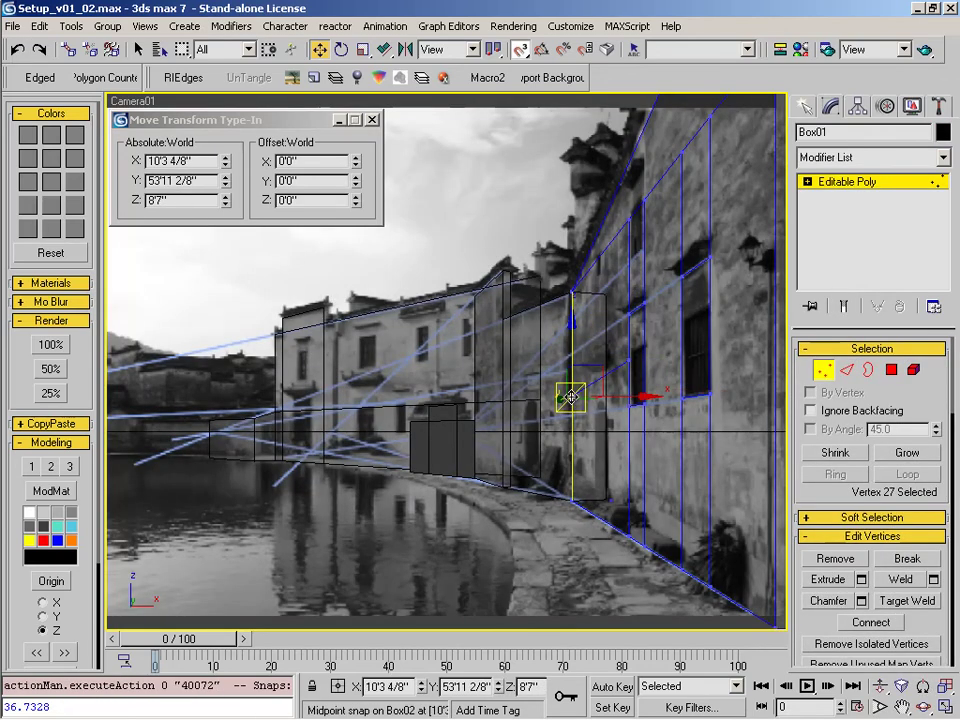
{"action": "key", "text": "z"}
{"action": "scroll", "coordinate": [675, 383], "scroll_direction": "down", "scroll_amount": 2}
{"action": "middle_click_drag", "start_coordinate": [575, 405], "coordinate": [352, 439]}
{"action": "left_click_drag", "start_coordinate": [255, 396], "coordinate": [512, 341]}
- Lower that levelled horizontal edge by about 1'10" to the height of the doorway's top
{"action": "key", "text": "2"}
{"action": "left_click", "coordinate": [435, 354]}
{"action": "key", "text": "c"}
{"action": "key", "text": "s"}
{"action": "left_click_drag", "start_coordinate": [593, 355], "coordinate": [593, 360]}
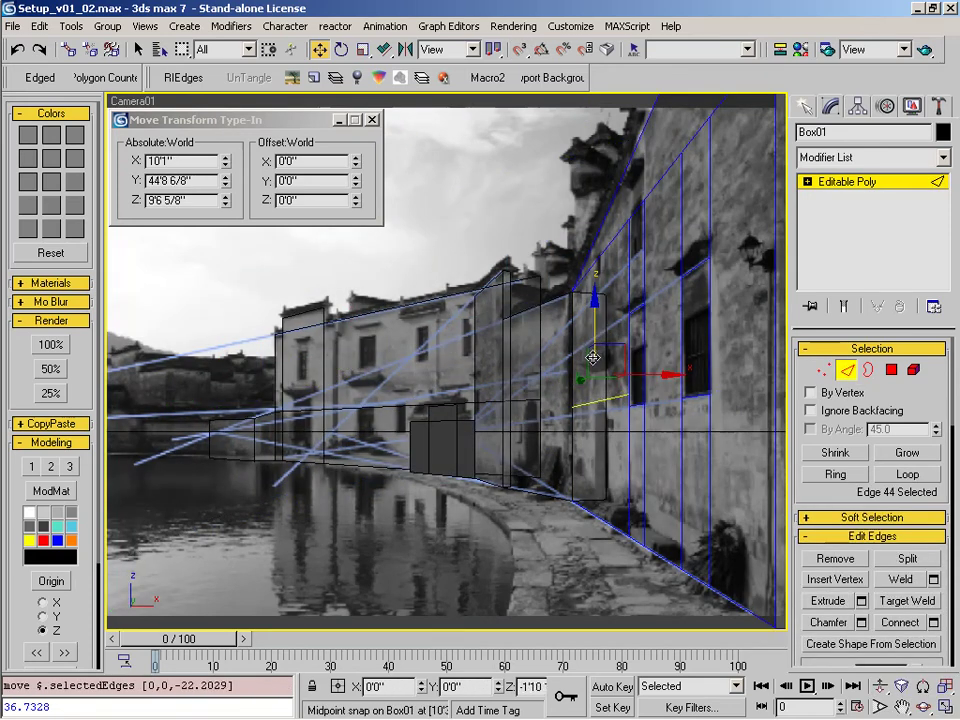
- Connect a vertical edge from the doorway's top edge to the wall base and chamfer it into two with an amount of 12
{"action": "key", "text": "ctrl+shift+e"}
{"action": "left_click", "coordinate": [452, 296]}
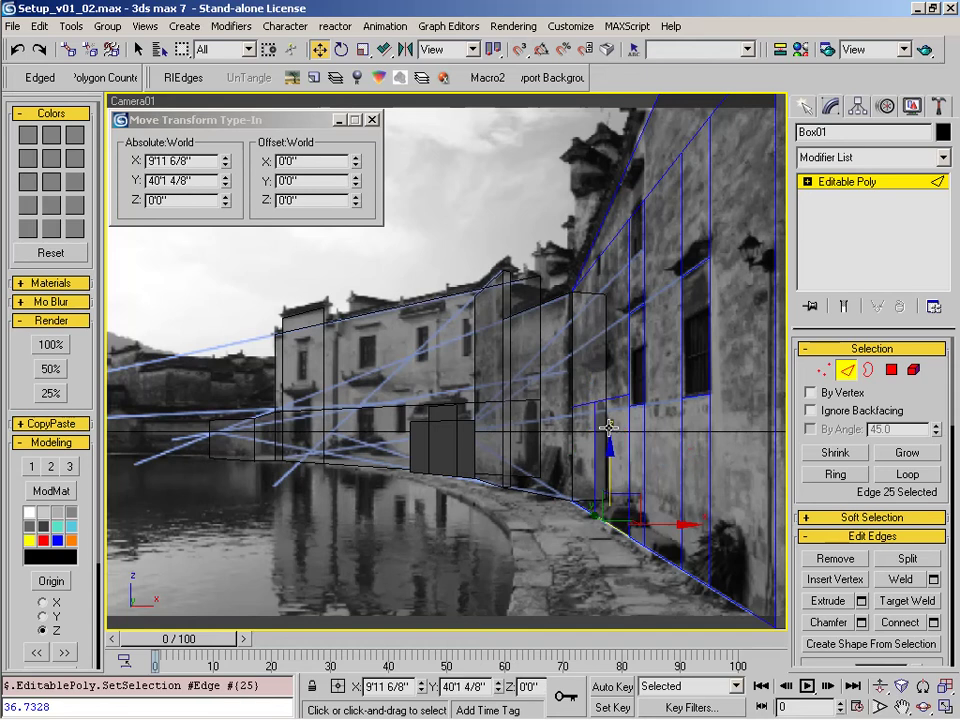
{"action": "left_click", "coordinate": [596, 430]}
{"action": "left_click", "coordinate": [861, 622]}
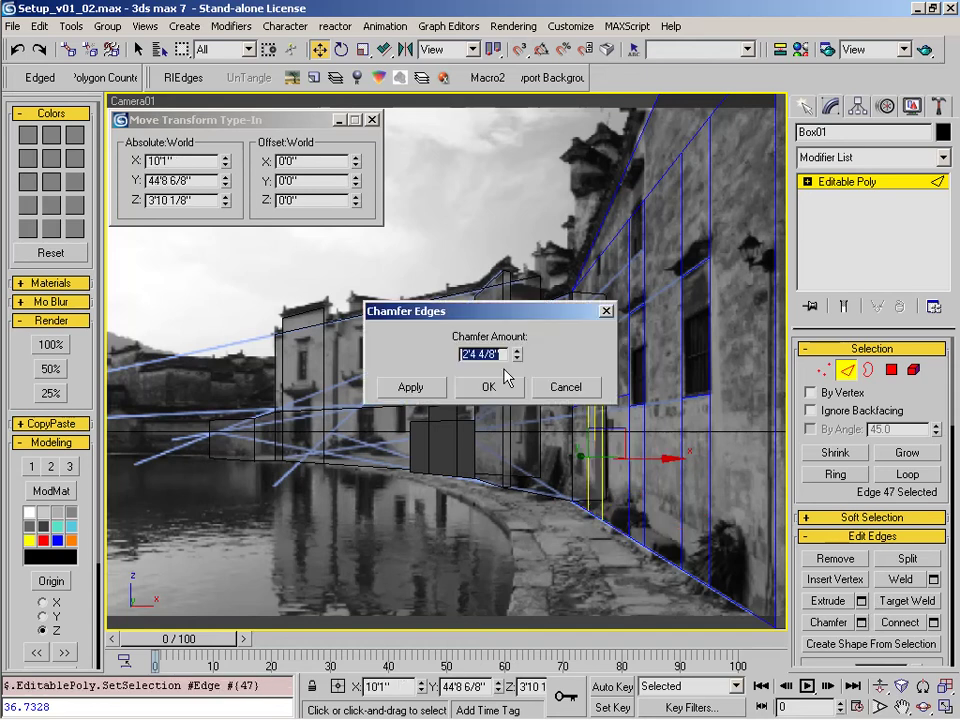
{"action": "type", "text": "12"}
{"action": "key", "text": "Return"}
{"action": "left_click", "coordinate": [488, 387]}
- Slide the two chamfered vertical edges toward the camera to match the doorway's sides in the photo
{"action": "left_click_drag", "start_coordinate": [578, 456], "coordinate": [574, 456]}
{"action": "key", "text": "t"}
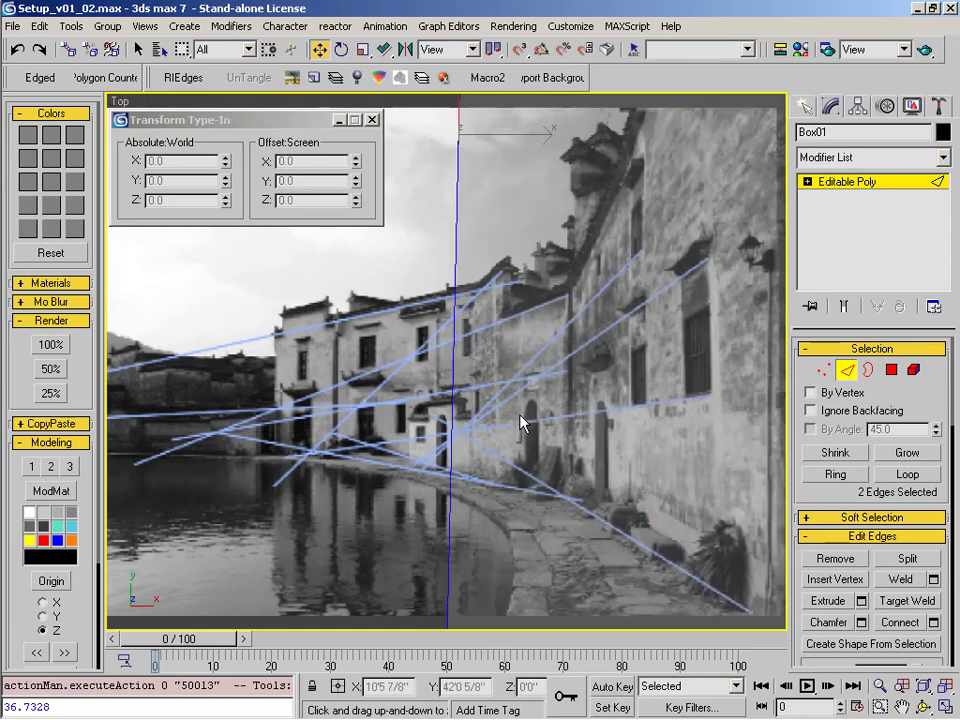
{"action": "middle_click_drag", "start_coordinate": [397, 492], "coordinate": [458, 489], "text": "alt"}
{"action": "key", "text": "c"}
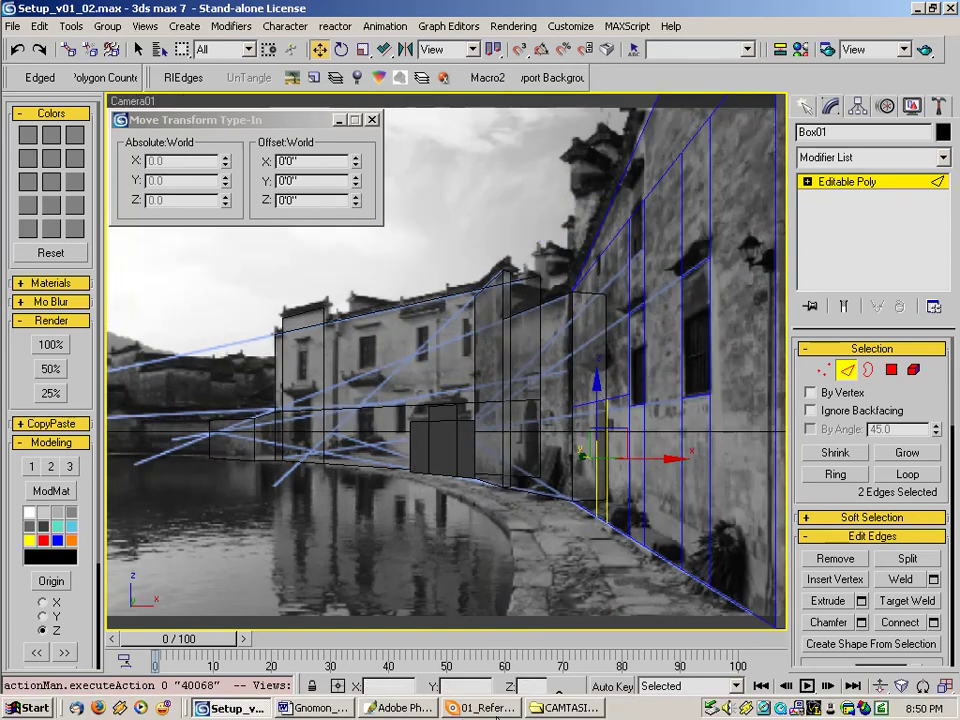
- Switch to ACDSee and examine the buildings and their openings in the reference photo Hongcun03.jpg
{"action": "left_click", "coordinate": [487, 708]}
{"action": "double_click", "coordinate": [483, 221]}
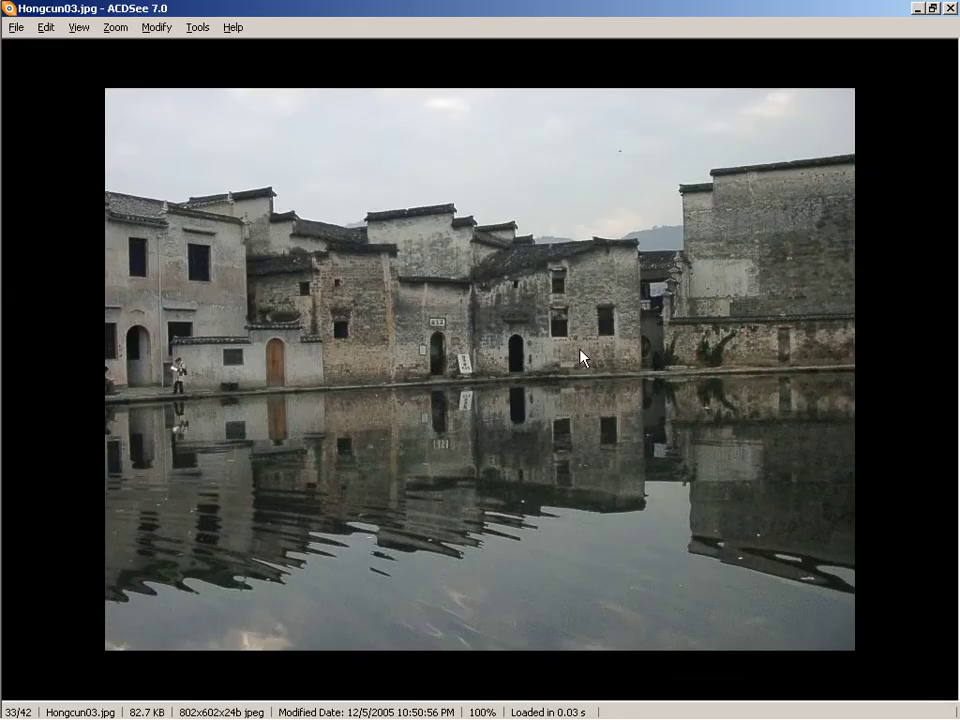
{"action": "key", "text": "KP_Add"}
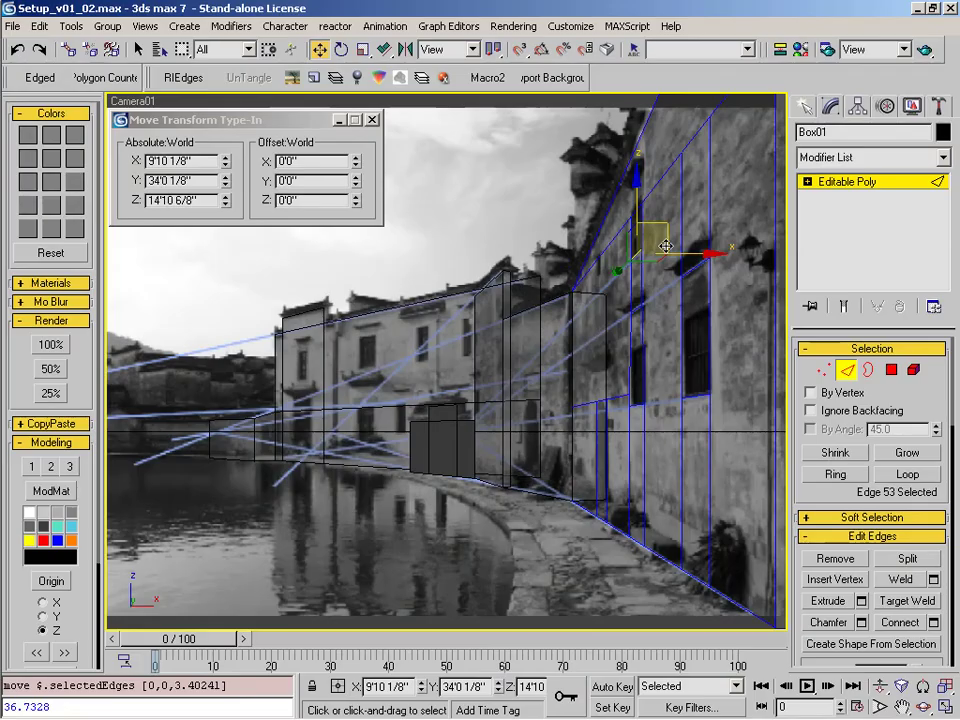
- Raise the wall's top edge segment above the small upper window to Z about 17'7 6/8"
{"action": "left_click", "coordinate": [655, 152]}
{"action": "key", "text": "w"}
{"action": "left_click", "coordinate": [640, 170]}
{"action": "mouse_move", "coordinate": [640, 170]}
{"action": "left_mouse_down"}
{"action": "mouse_move", "coordinate": [620, 171]}
{"action": "mouse_move", "coordinate": [636, 161]}
{"action": "mouse_move", "coordinate": [638, 188]}
{"action": "mouse_move", "coordinate": [638, 147]}
{"action": "left_mouse_up"}
{"action": "right_click", "coordinate": [577, 220]}
{"action": "left_click", "coordinate": [600, 233]}
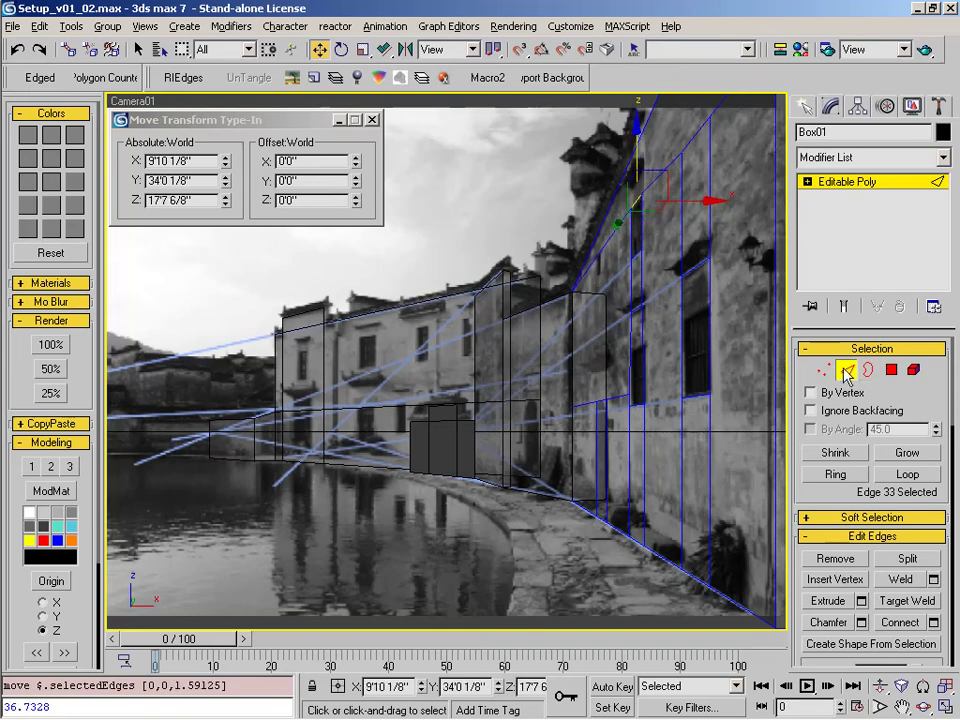
{"action": "key", "text": "2"}
{"action": "key", "text": "2"}
{"action": "left_click", "coordinate": [683, 480]}
{"action": "key", "text": "ctrl+shift+r"}
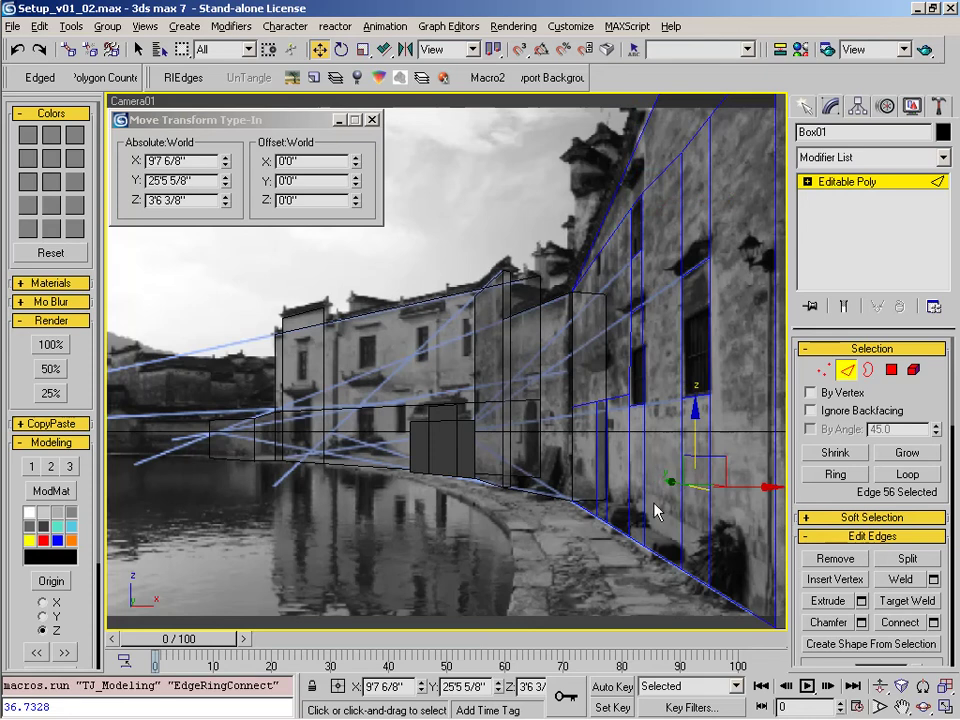
{"action": "left_click", "coordinate": [17, 48]}
- Connect a low horizontal edge near the wall's base between the two windows and extrude the polygon below it outward as a stone block
{"action": "key", "text": "ctrl+shift+e"}
{"action": "left_click_drag", "start_coordinate": [661, 444], "coordinate": [660, 487]}
{"action": "key", "text": "4"}
{"action": "left_click", "coordinate": [668, 543]}
{"action": "key", "text": "shift+e"}
{"action": "left_click_drag", "start_coordinate": [668, 543], "coordinate": [675, 519]}
{"action": "key", "text": "w"}
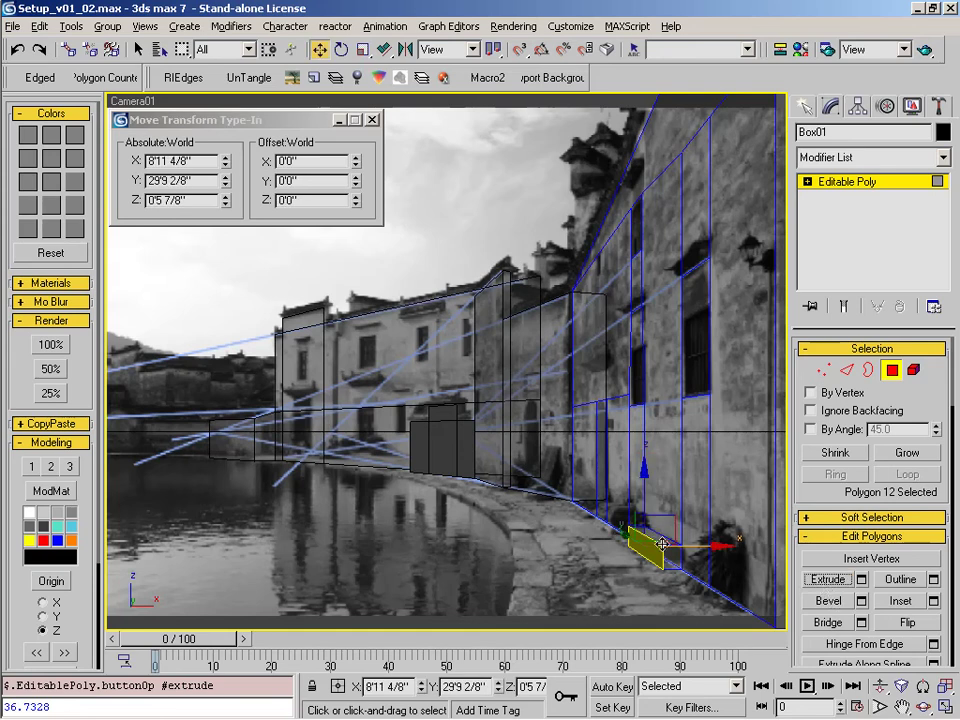
{"action": "left_click", "coordinate": [896, 376]}
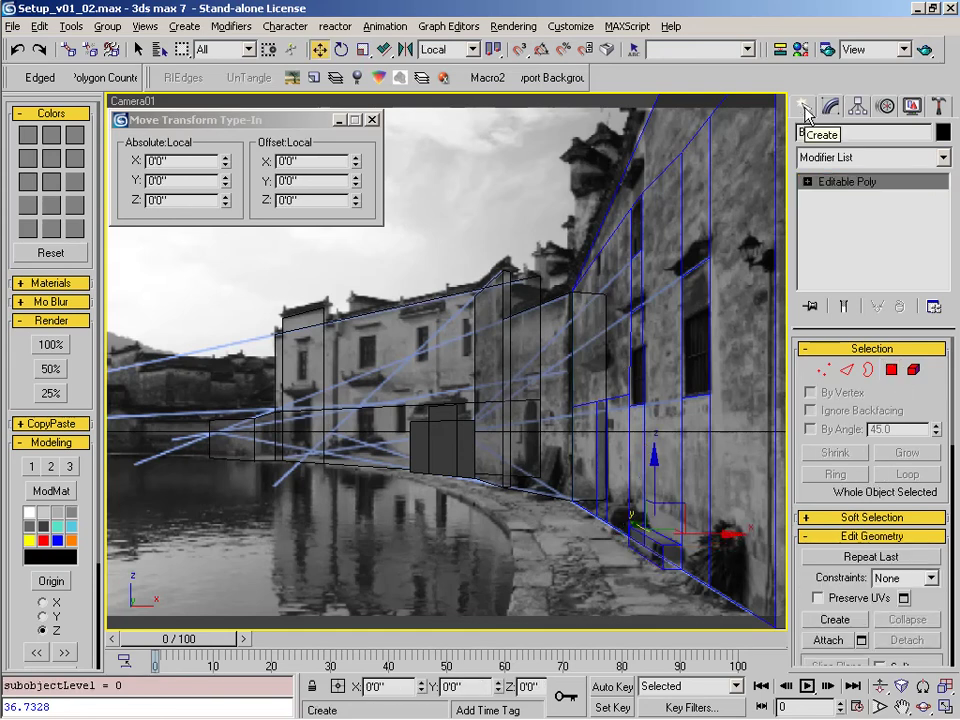
- Hide the photo background and frame the whole building layout and camera in the top view
{"action": "left_click", "coordinate": [228, 438]}
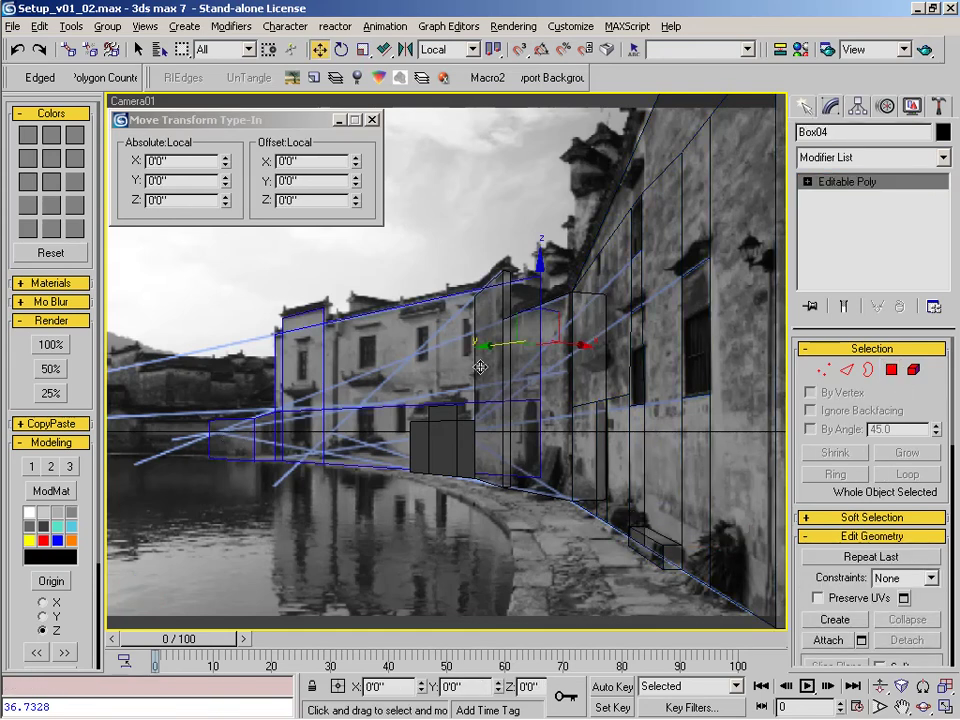
{"action": "left_click", "coordinate": [803, 106]}
{"action": "left_click", "coordinate": [555, 77]}
{"action": "left_click", "coordinate": [521, 549]}
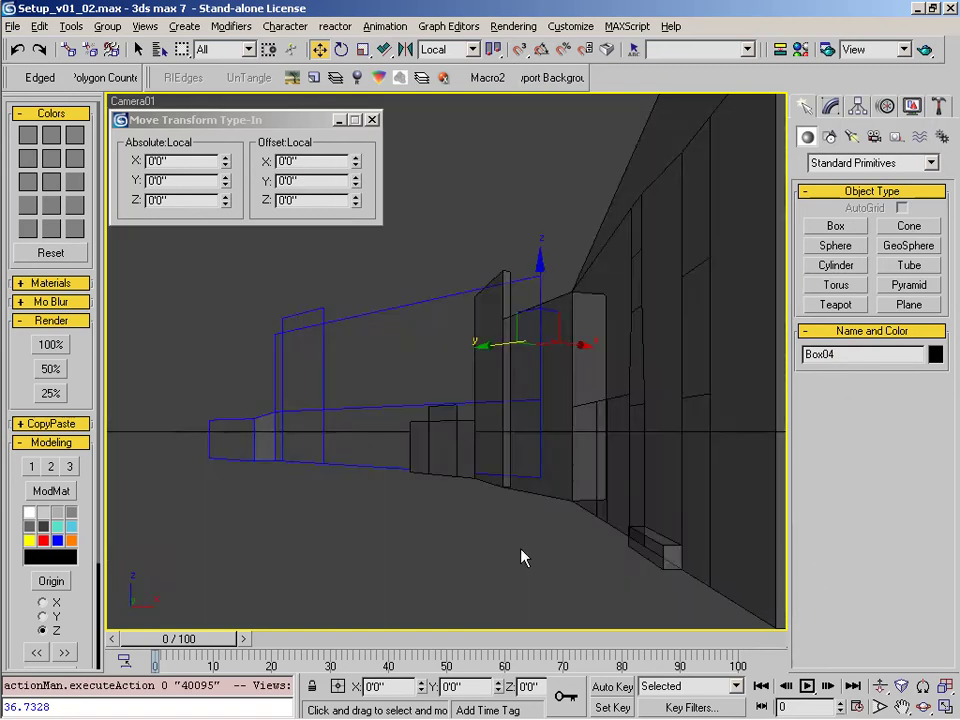
{"action": "key", "text": "t"}
{"action": "key", "text": "alt+z"}
{"action": "left_click_drag", "start_coordinate": [549, 410], "coordinate": [572, 512]}
{"action": "right_click", "coordinate": [574, 514]}
{"action": "middle_click_drag", "start_coordinate": [574, 514], "coordinate": [700, 420]}
{"action": "key", "text": "t"}
- Create a cylinder with a 100' radius in the top view beside the curved row of buildings, as the pond
{"action": "left_click", "coordinate": [850, 162]}
{"action": "left_click", "coordinate": [835, 179]}
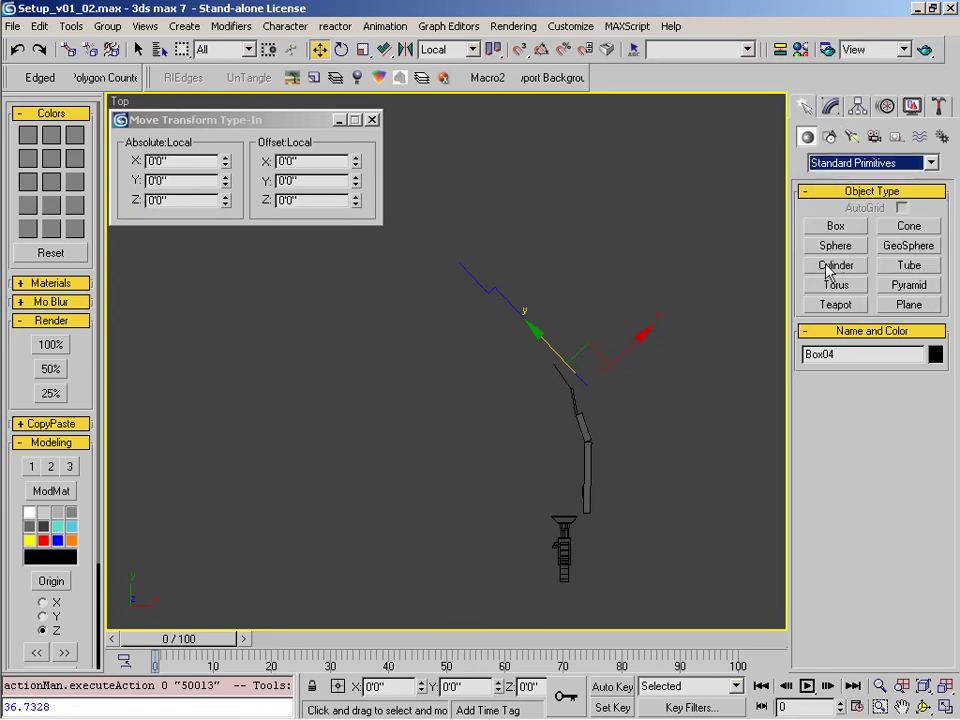
{"action": "left_click", "coordinate": [836, 265]}
{"action": "left_click_drag", "start_coordinate": [322, 510], "coordinate": [446, 349]}
{"action": "left_click", "coordinate": [454, 321]}
{"action": "type", "text": "100"}
{"action": "key", "text": "Tab"}
{"action": "middle_click_drag", "start_coordinate": [574, 519], "coordinate": [581, 511]}
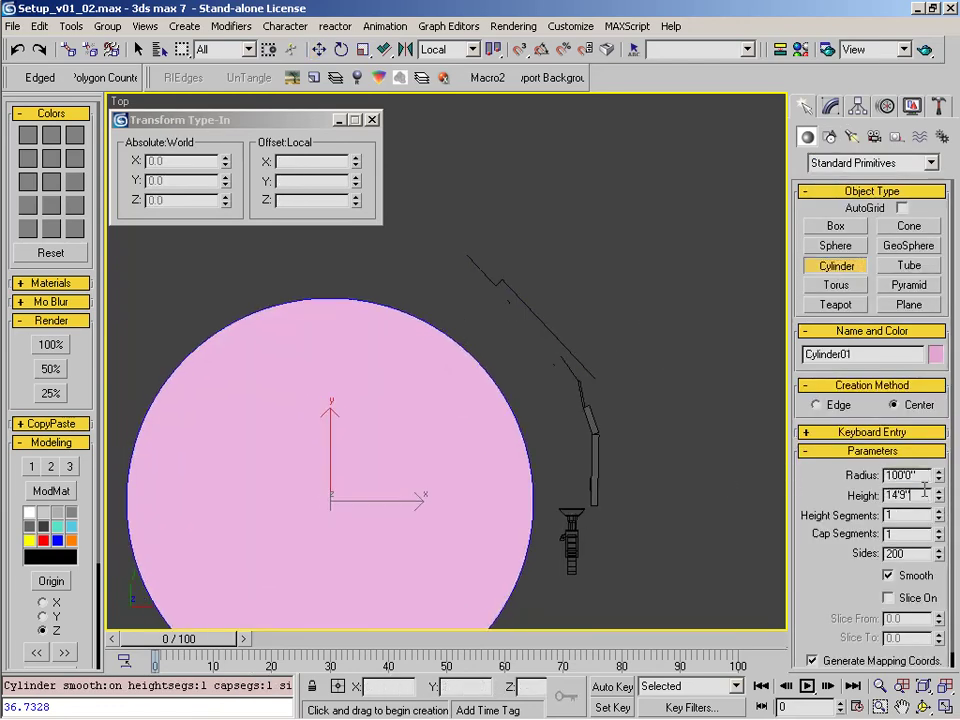
- Move the pond cylinder toward the buildings and set its height to -0'6", with the photo shown behind the camera view
{"action": "key", "text": "w"}
{"action": "left_click_drag", "start_coordinate": [375, 458], "coordinate": [416, 424]}
{"action": "key", "text": "c"}
{"action": "key", "text": "alt+b"}
{"action": "left_click", "coordinate": [484, 203]}
{"action": "left_click", "coordinate": [522, 548]}
{"action": "left_click", "coordinate": [830, 106]}
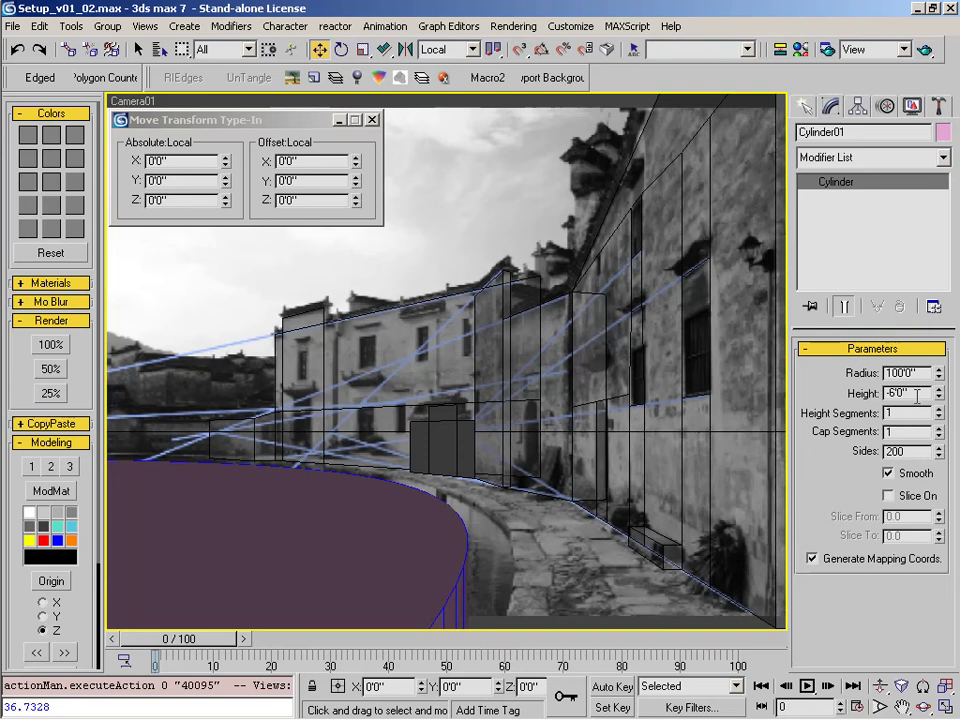
{"action": "key", "text": "Return"}
- Shift the cylinder along its local axes until its rim follows the pond edge in the photo
{"action": "key", "text": "w"}
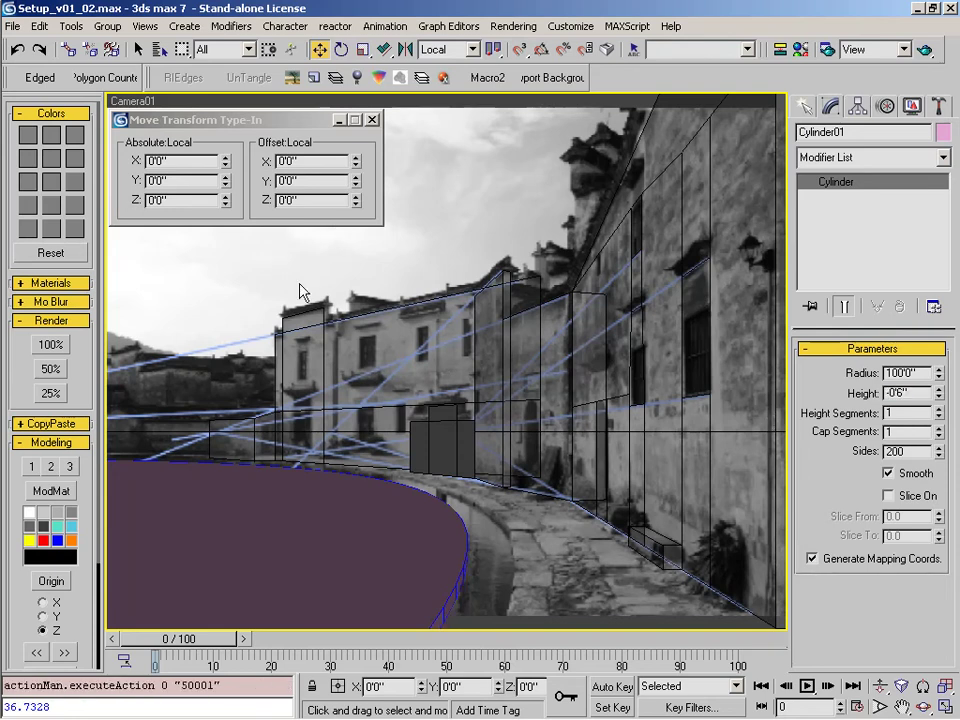
{"action": "left_click", "coordinate": [225, 158]}
{"action": "left_click_drag", "start_coordinate": [225, 168], "coordinate": [222, 120]}
{"action": "right_click", "coordinate": [225, 160]}
{"action": "mouse_move", "coordinate": [225, 180]}
{"action": "left_mouse_down"}
{"action": "mouse_move", "coordinate": [228, 152]}
{"action": "mouse_move", "coordinate": [226, 180]}
{"action": "left_mouse_up"}
{"action": "mouse_move", "coordinate": [226, 160]}
{"action": "left_mouse_down"}
{"action": "mouse_move", "coordinate": [227, 146]}
{"action": "mouse_move", "coordinate": [226, 180]}
{"action": "mouse_move", "coordinate": [223, 160]}
{"action": "left_mouse_up"}
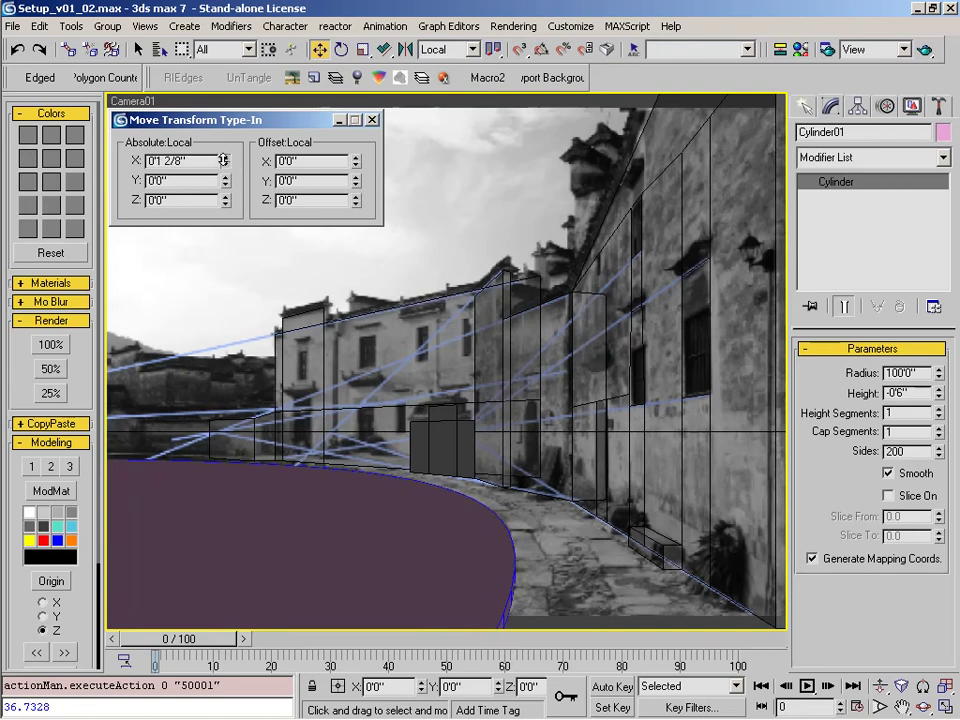
{"action": "right_click", "coordinate": [223, 160]}
- Hide the photo background and examine the pond cylinder's placement against the buildings in the top view
{"action": "key", "text": "t"}
{"action": "key", "text": "alt+b"}
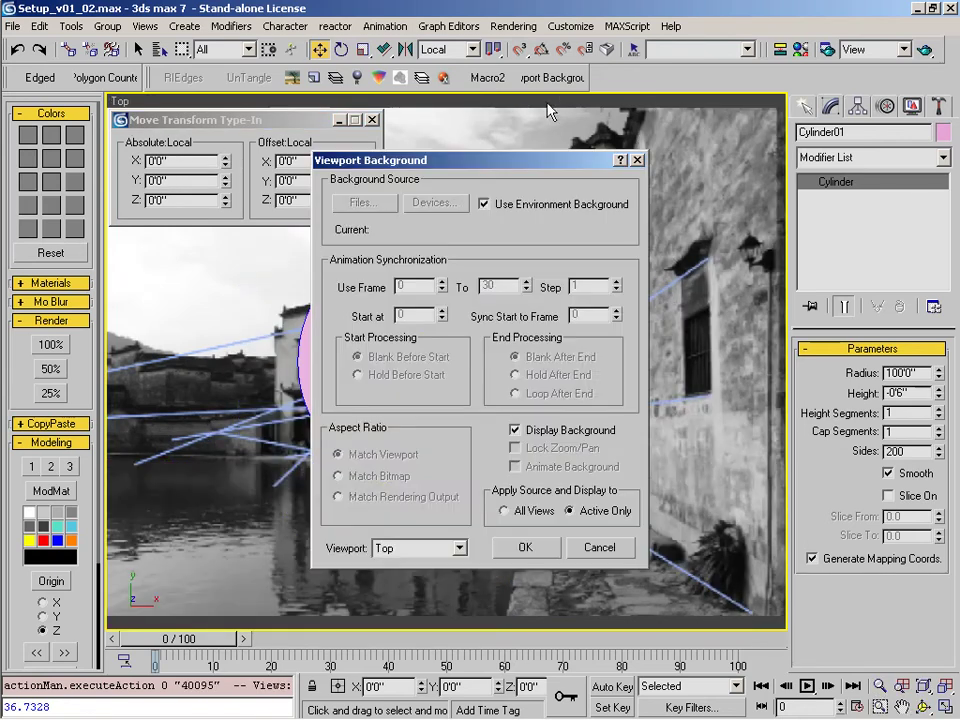
{"action": "left_click", "coordinate": [515, 430]}
{"action": "left_click", "coordinate": [508, 551]}
{"action": "key", "text": "alt+z"}
{"action": "left_click_drag", "start_coordinate": [528, 318], "coordinate": [551, 235]}
{"action": "right_click", "coordinate": [551, 235]}
{"action": "middle_click_drag", "start_coordinate": [532, 249], "coordinate": [407, 268]}
{"action": "scroll", "coordinate": [463, 291], "scroll_direction": "up", "scroll_amount": 5}
{"action": "key", "text": "shift+z"}
{"action": "key", "text": "shift+z"}
{"action": "key", "text": "c"}
- Assign the see-through modeling material to the pond cylinder and show the photo background in the camera view again
{"action": "left_click", "coordinate": [49, 492]}
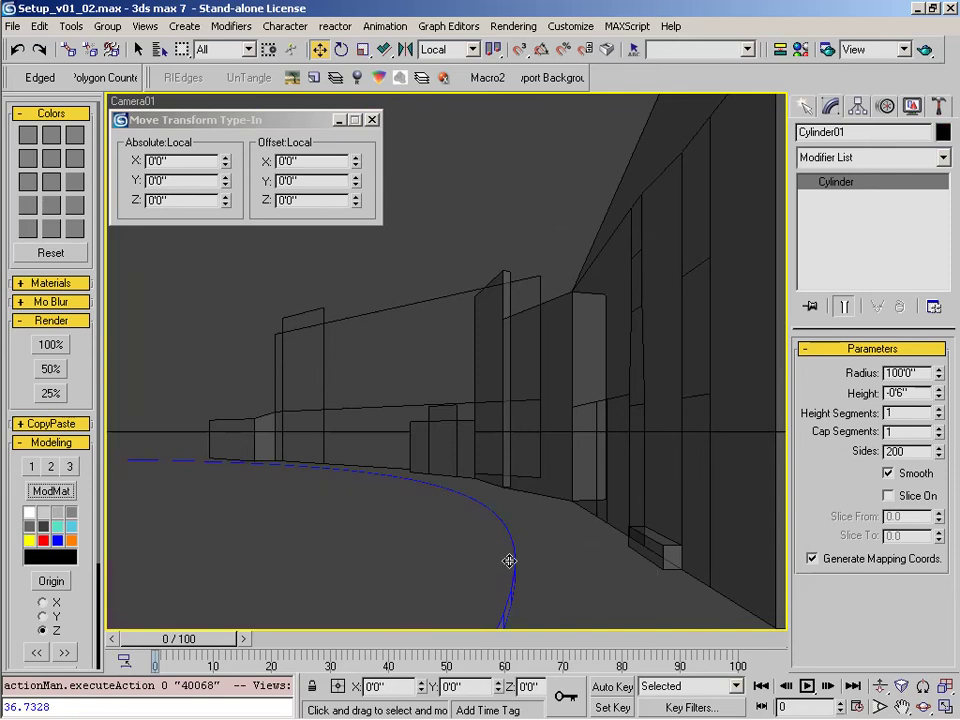
{"action": "key", "text": "m"}
{"action": "left_click", "coordinate": [440, 54]}
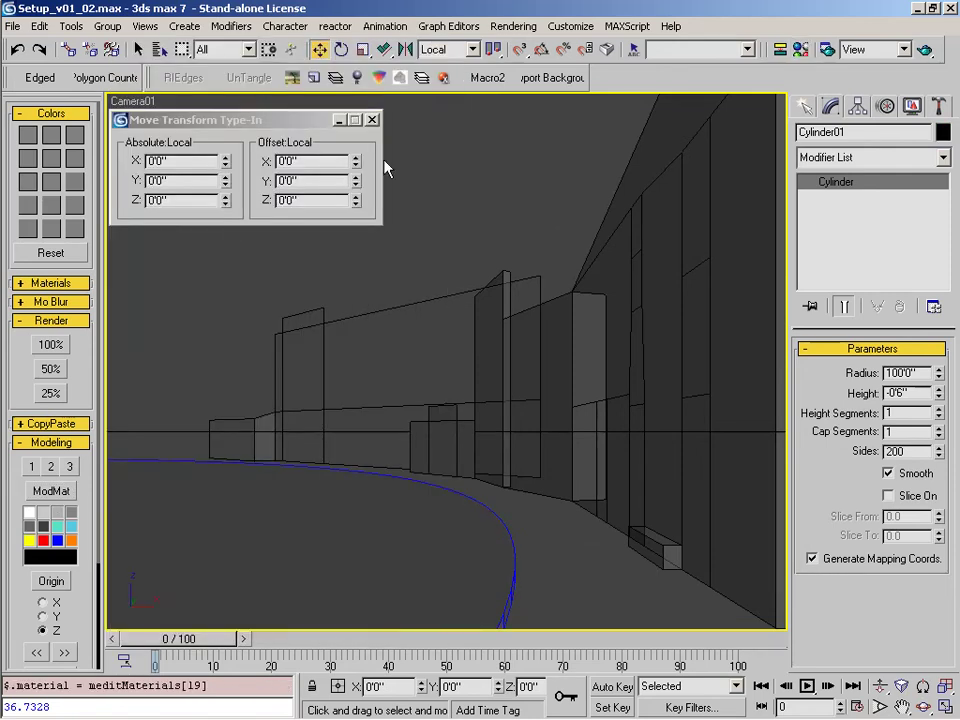
{"action": "left_click", "coordinate": [552, 77]}
{"action": "left_click", "coordinate": [525, 547]}
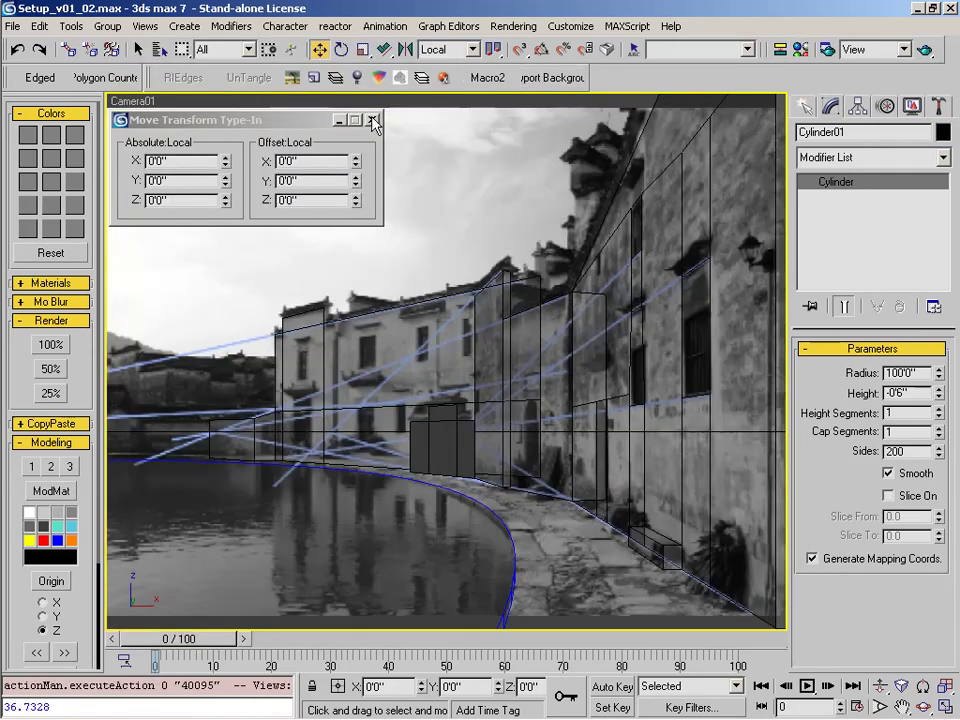
- Draw a box in the top view beyond the far side of the pond as a background building
{"action": "left_click", "coordinate": [371, 119]}
{"action": "left_click", "coordinate": [804, 106]}
{"action": "left_click", "coordinate": [848, 230]}
{"action": "key", "text": "t"}
{"action": "key", "text": "z"}
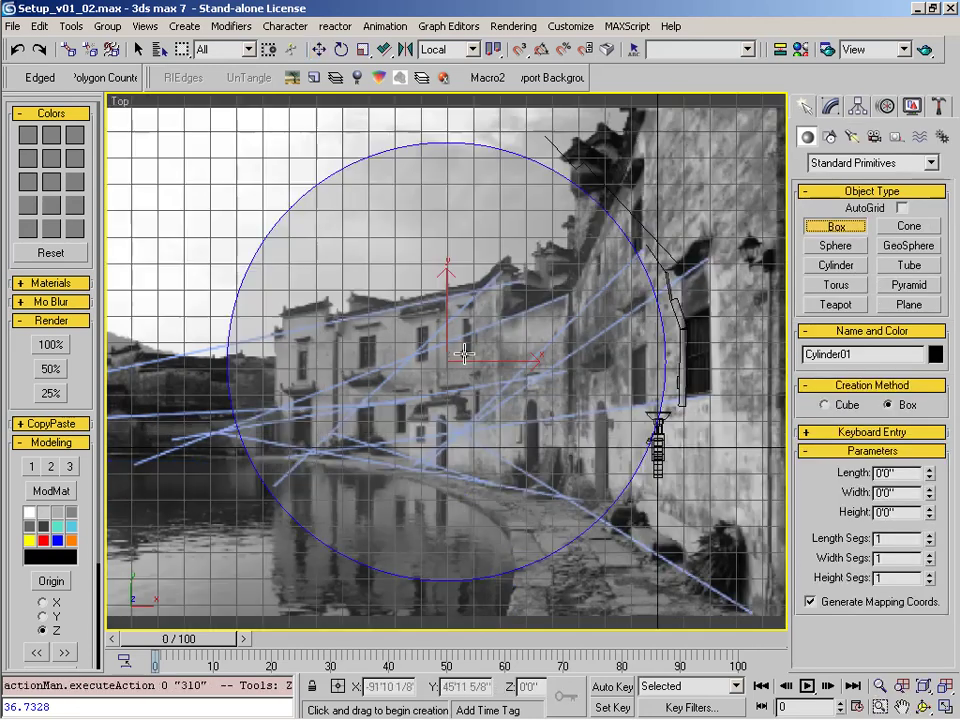
{"action": "scroll", "coordinate": [440, 306], "scroll_direction": "down", "scroll_amount": 8}
{"action": "key", "text": "g"}
{"action": "middle_click_drag", "start_coordinate": [446, 308], "coordinate": [442, 530]}
{"action": "scroll", "coordinate": [448, 538], "scroll_direction": "up", "scroll_amount": 6}
{"action": "left_click_drag", "start_coordinate": [375, 298], "coordinate": [260, 371]}
{"action": "left_click", "coordinate": [195, 250]}
{"action": "key", "text": "w"}
{"action": "key", "text": "c"}
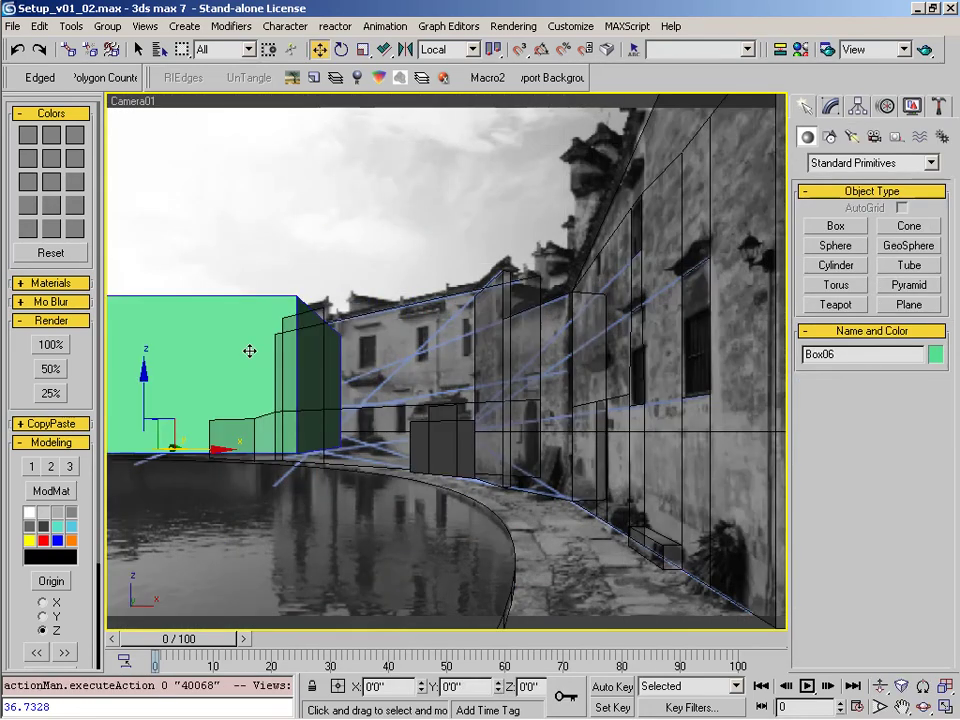
- Rotate the background box and resize it to about 76'3" long, 73'3 4/8" wide and 22'6" high
{"action": "left_click", "coordinate": [830, 106]}
{"action": "key", "text": "e"}
{"action": "left_click_drag", "start_coordinate": [281, 476], "coordinate": [340, 442]}
{"action": "key", "text": "w"}
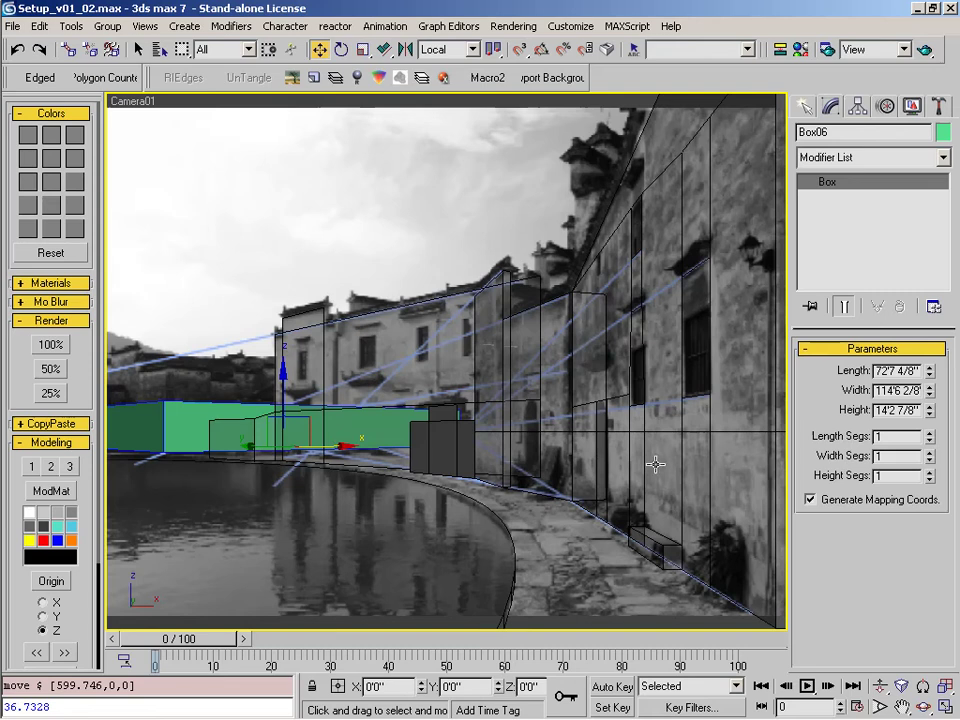
{"action": "left_click_drag", "start_coordinate": [931, 418], "coordinate": [929, 362]}
{"action": "left_click_drag", "start_coordinate": [929, 390], "coordinate": [915, 426]}
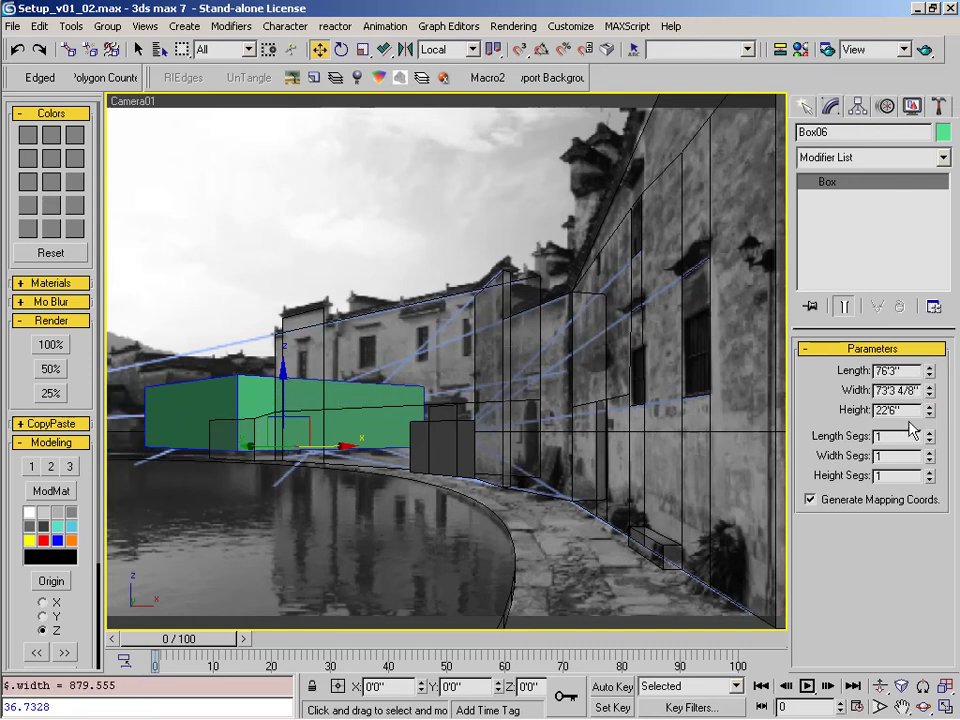
- Reposition and turn the box to match the distant building in the photo, and adjust its height to about 22'3 3/8"
{"action": "left_click_drag", "start_coordinate": [328, 447], "coordinate": [276, 447]}
{"action": "mouse_move", "coordinate": [929, 410]}
{"action": "left_mouse_down"}
{"action": "mouse_move", "coordinate": [929, 378]}
{"action": "mouse_move", "coordinate": [925, 420]}
{"action": "mouse_move", "coordinate": [918, 412]}
{"action": "left_mouse_up"}
{"action": "key", "text": "e"}
{"action": "left_click_drag", "start_coordinate": [242, 450], "coordinate": [194, 444]}
{"action": "key", "text": "w"}
- Assign the see-through modeling material to the background box
{"action": "key", "text": "m"}
{"action": "left_click", "coordinate": [152, 308]}
{"action": "left_click", "coordinate": [441, 54]}
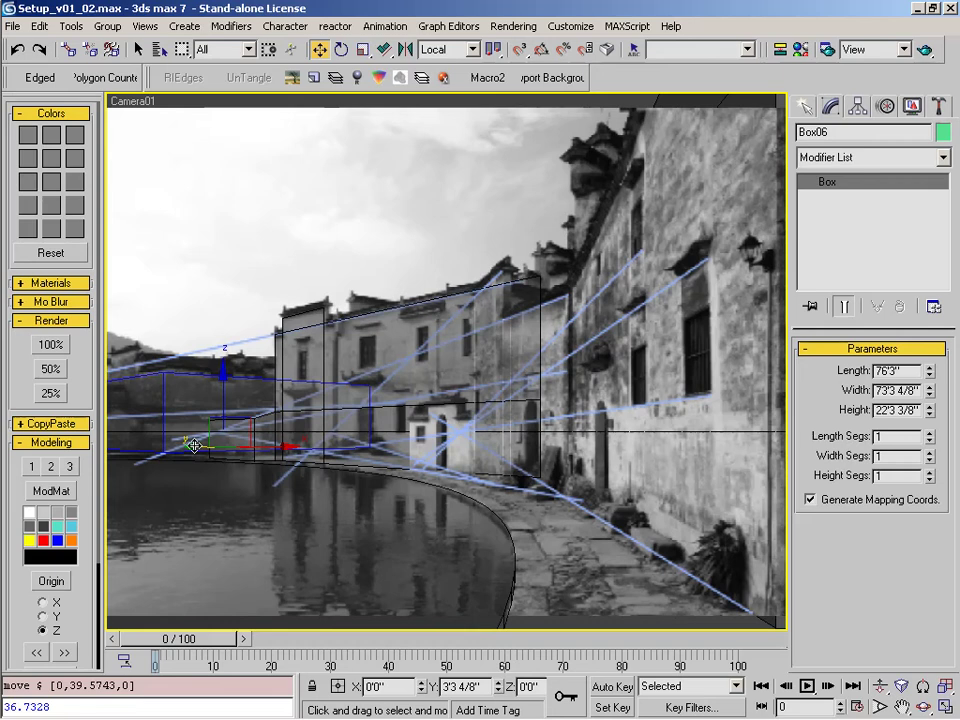
- Turn off the environment background in the TrackedCamera01 view
{"action": "left_click", "coordinate": [553, 77]}
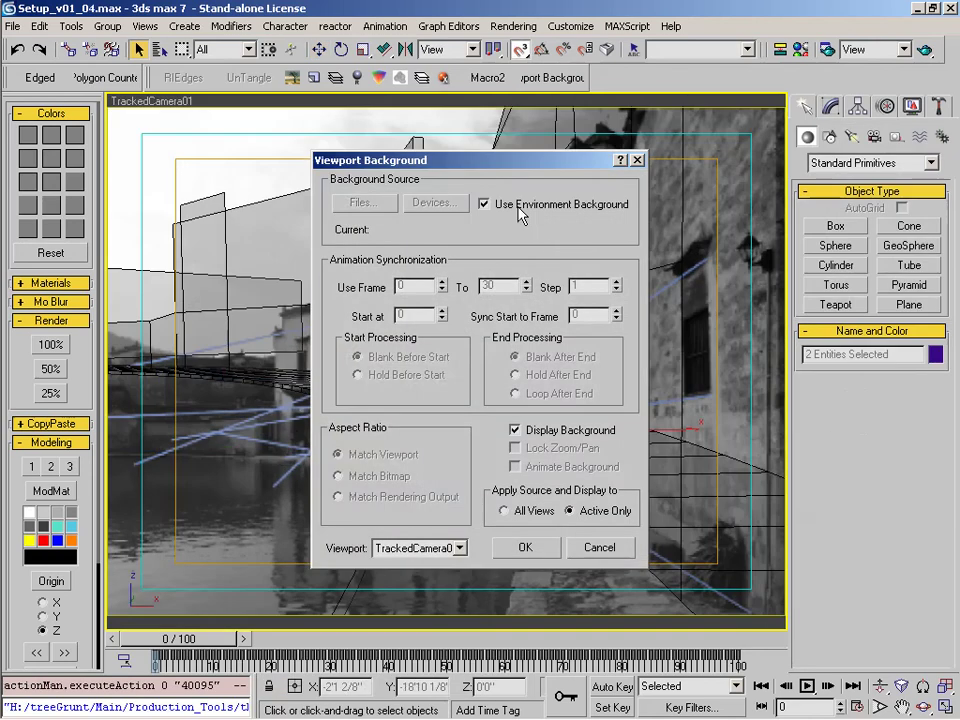
{"action": "left_click", "coordinate": [484, 203]}
{"action": "left_click", "coordinate": [524, 547]}
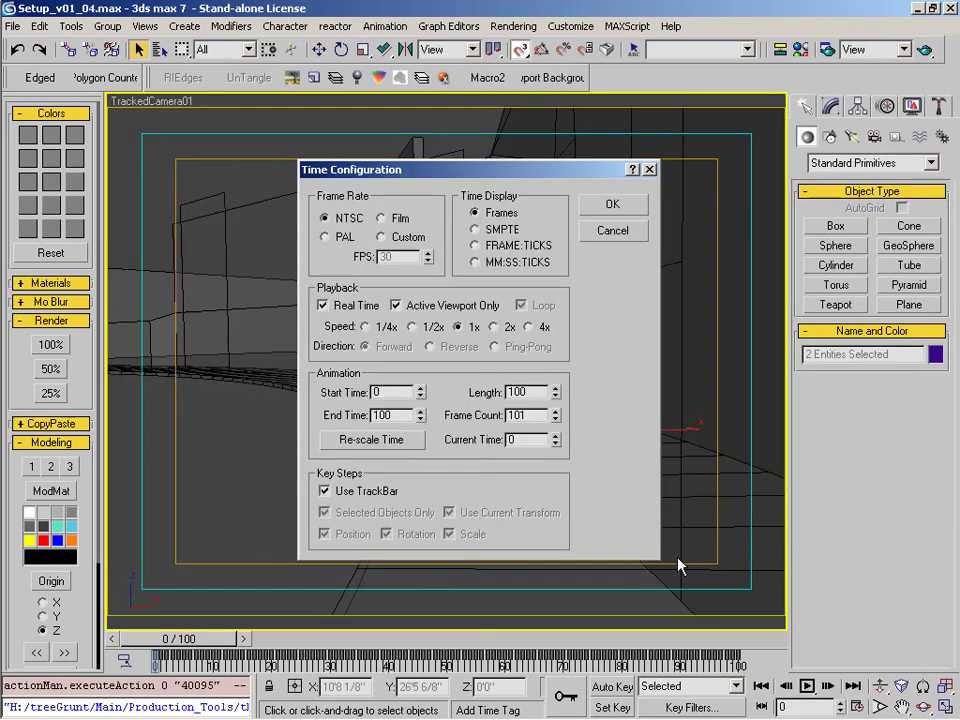
- Set the animation's end time to frame 250
{"action": "left_click_drag", "start_coordinate": [400, 414], "coordinate": [272, 414]}
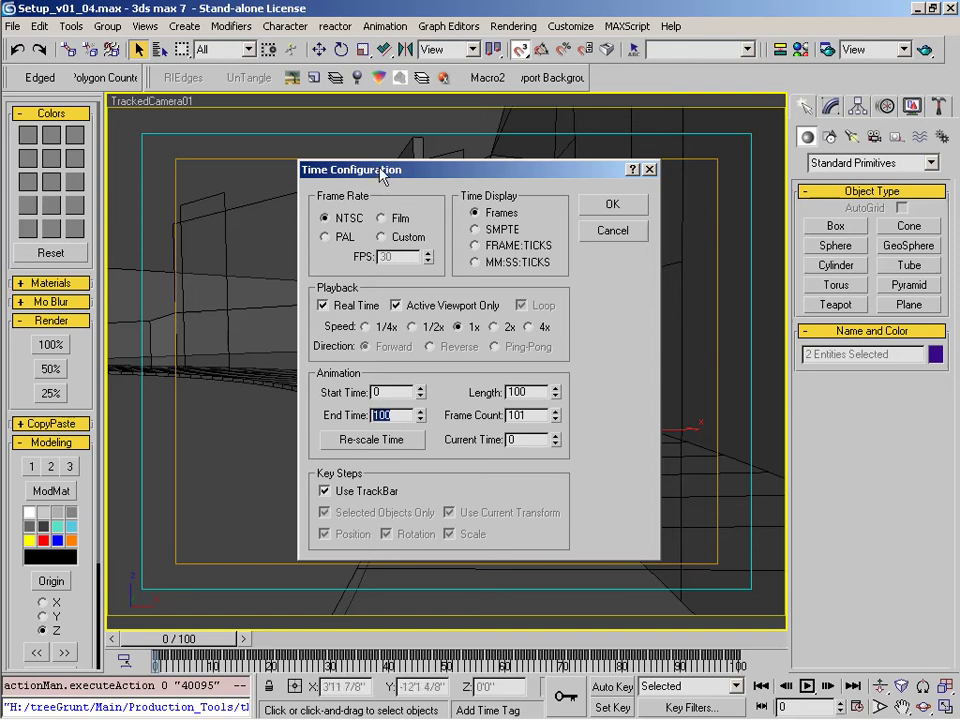
{"action": "left_click_drag", "start_coordinate": [380, 172], "coordinate": [357, 180]}
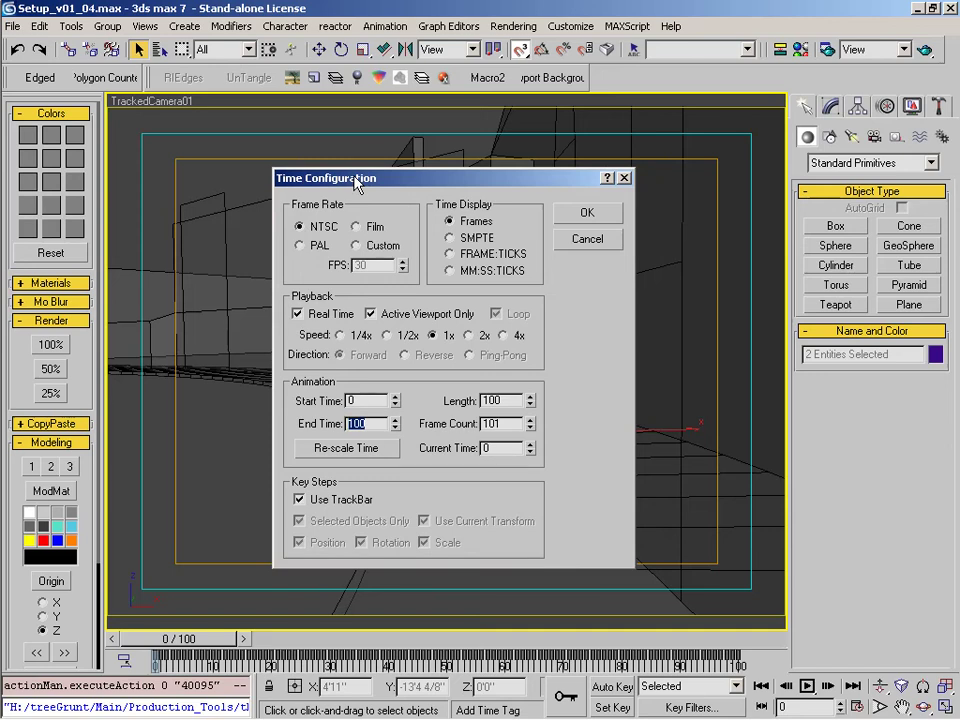
{"action": "type", "text": "250"}
{"action": "key", "text": "Return"}
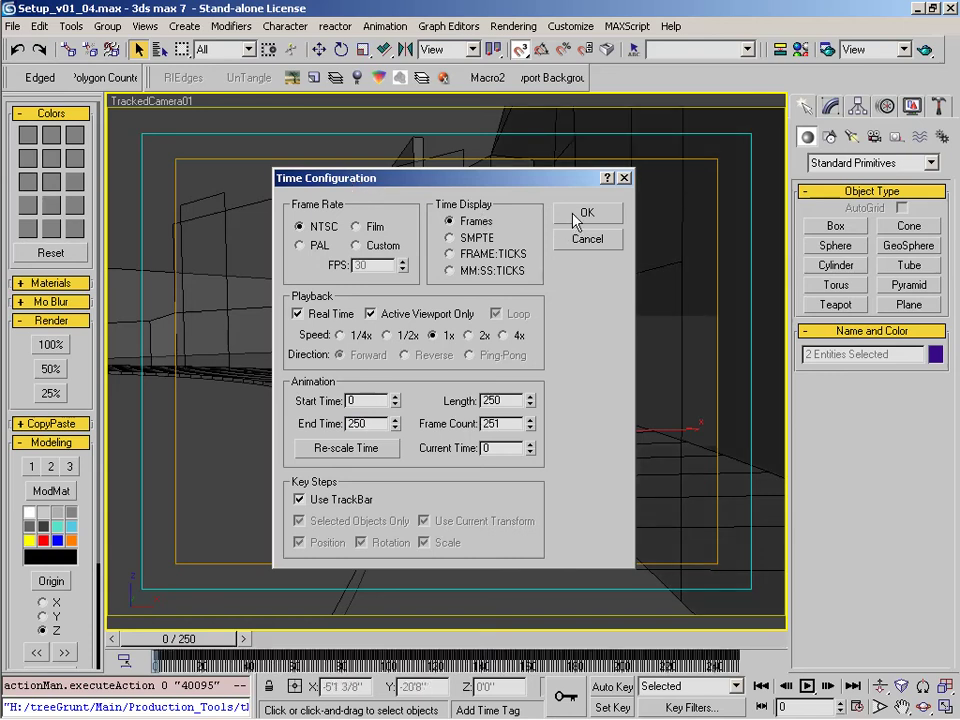
{"action": "left_click", "coordinate": [566, 212]}
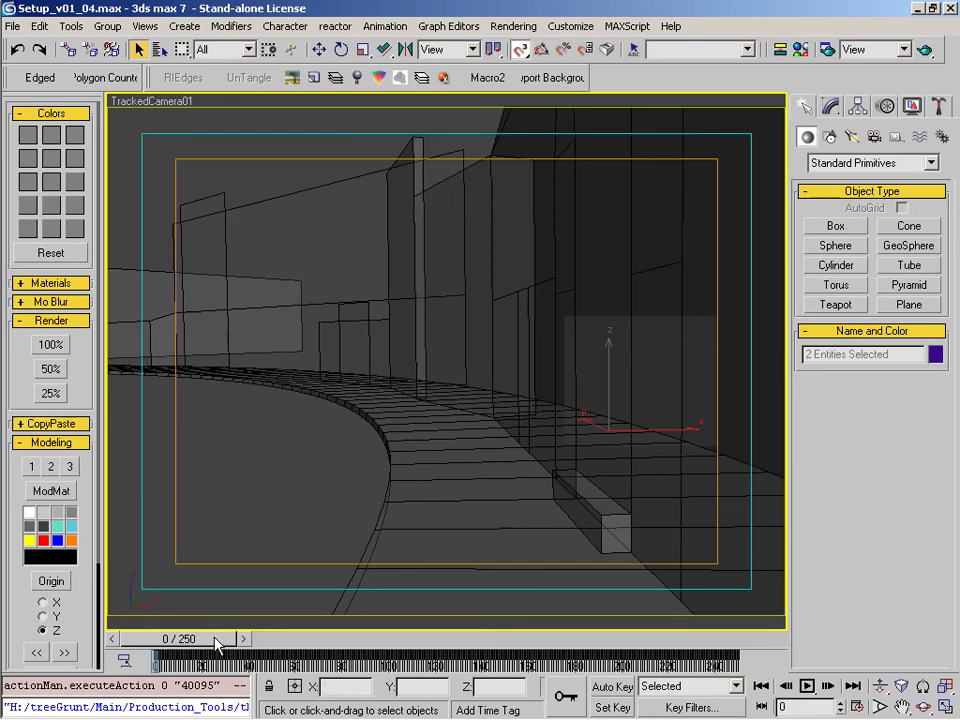
- Scrub through the tracked camera's animation and return to frame 0 to check the move
{"action": "left_click_drag", "start_coordinate": [213, 645], "coordinate": [327, 658]}
{"action": "left_click_drag", "start_coordinate": [341, 661], "coordinate": [731, 706]}
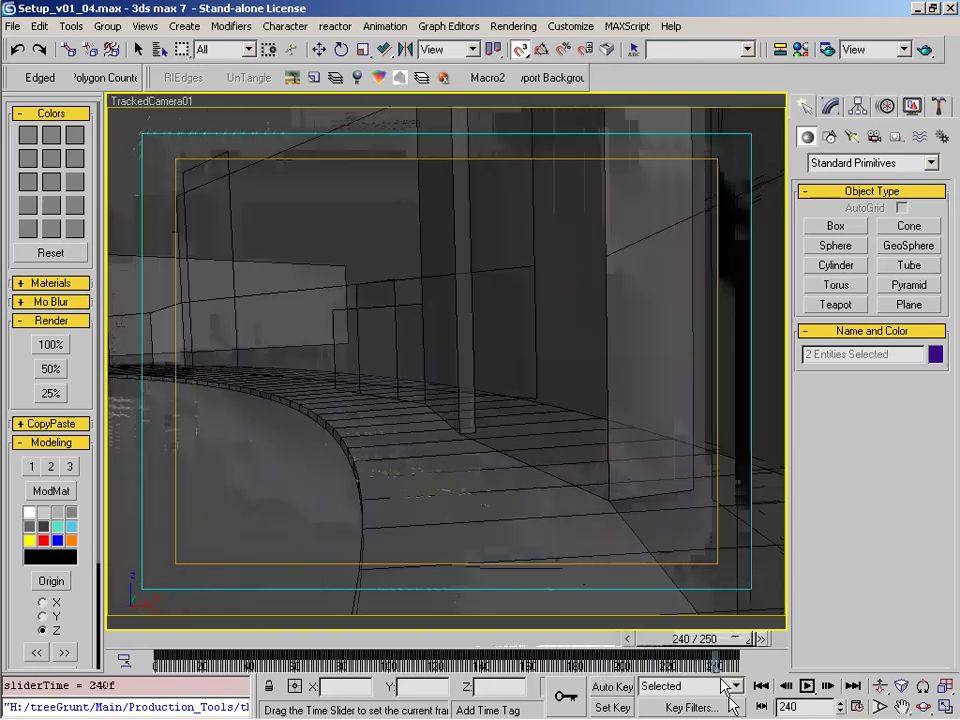
{"action": "left_click_drag", "start_coordinate": [748, 686], "coordinate": [186, 636]}
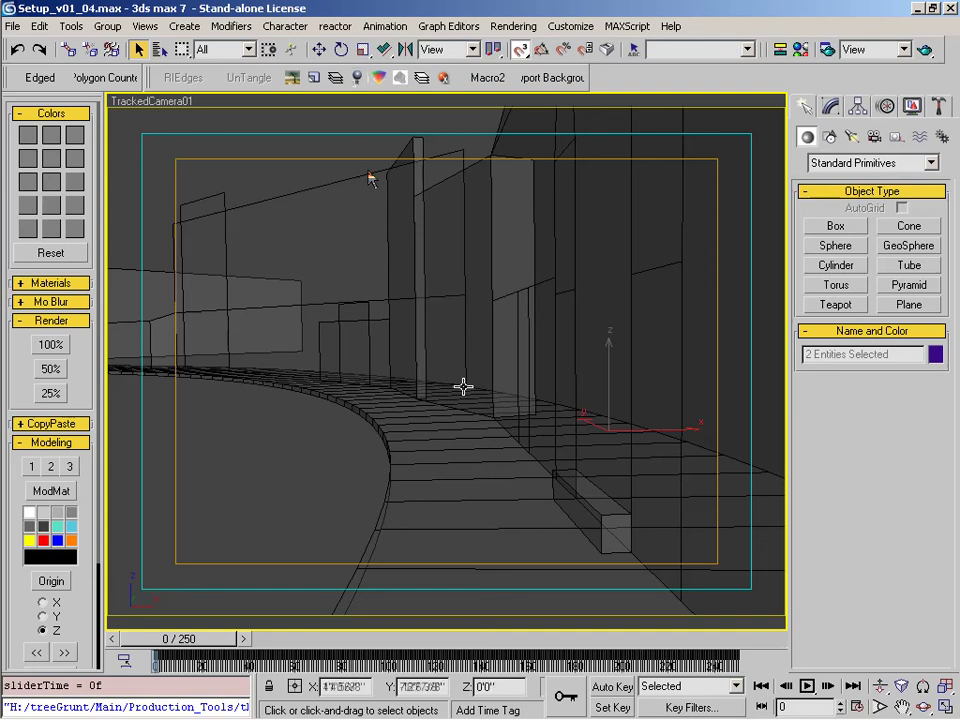
- Rename all seven selected layout objects to LAY_buildings_ with appended numbers starting at 1
{"action": "key", "text": "ctrl+r"}
{"action": "left_click_drag", "start_coordinate": [508, 282], "coordinate": [453, 282]}
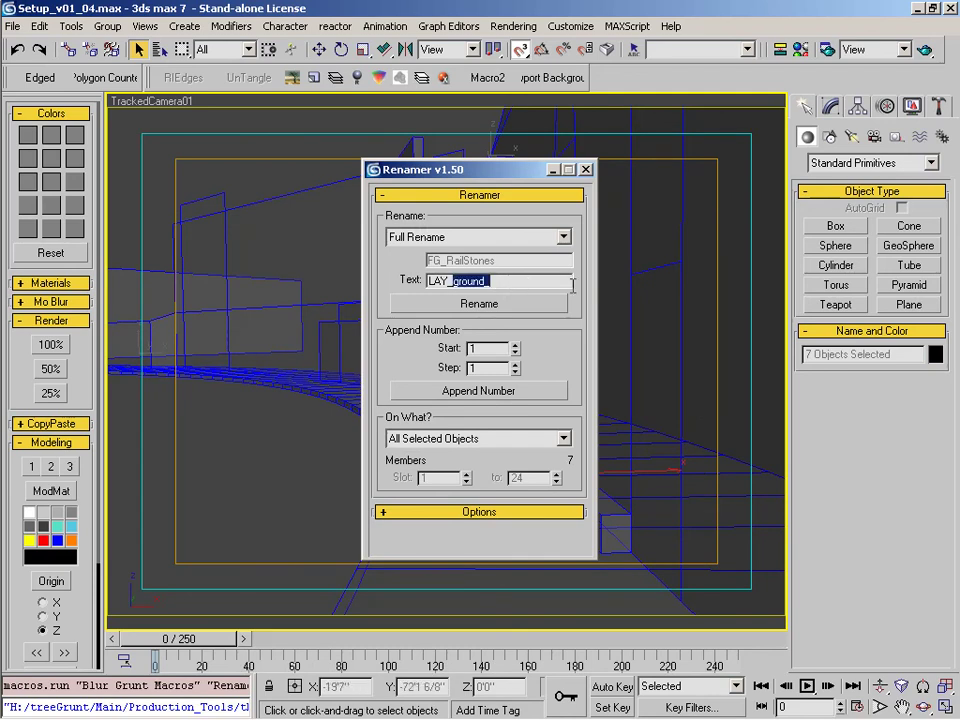
{"action": "left_click_drag", "start_coordinate": [455, 175], "coordinate": [440, 176]}
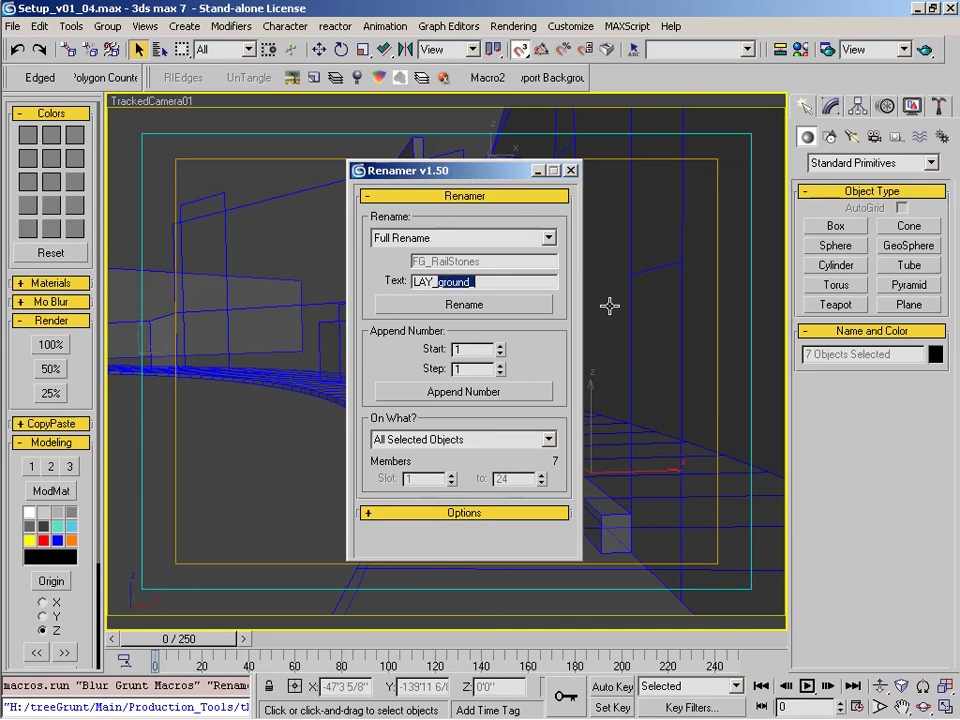
{"action": "type", "text": "buildings"}
{"action": "left_click", "coordinate": [489, 304]}
{"action": "left_click", "coordinate": [478, 396]}
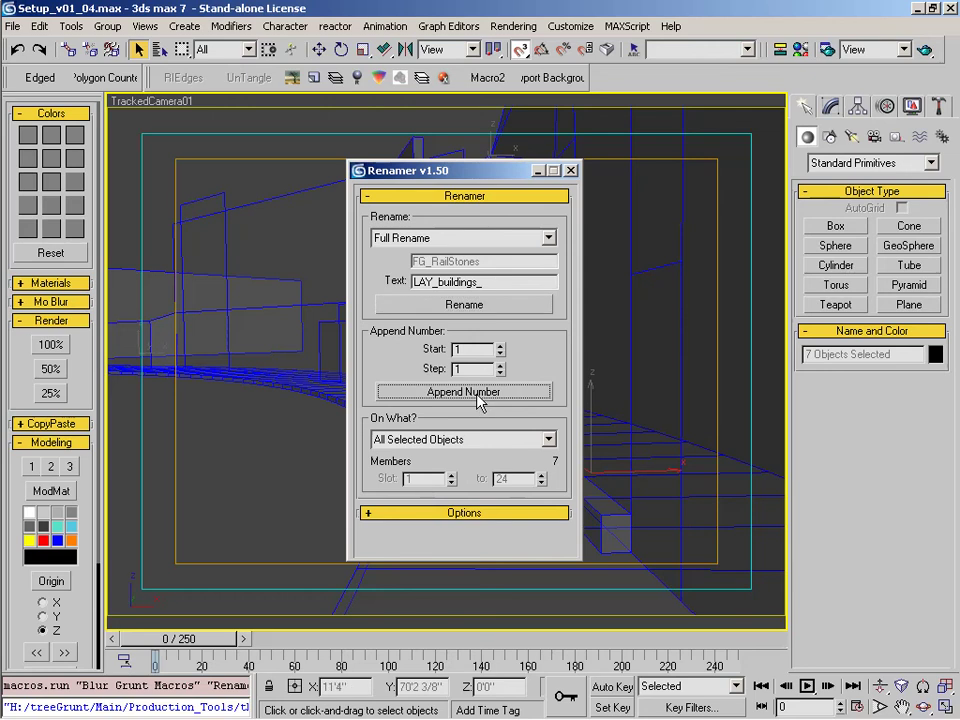
- Rename the curved walkway object to LAY_ground_ with an appended number and close the Renamer
{"action": "left_click", "coordinate": [201, 497]}
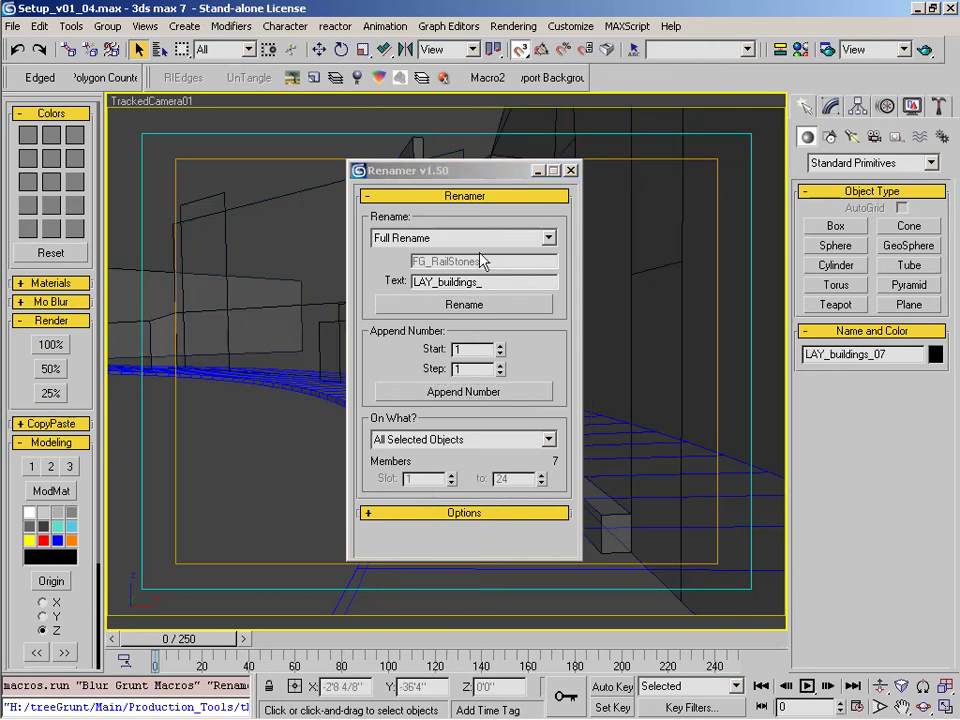
{"action": "double_click", "coordinate": [437, 281]}
{"action": "type", "text": "LAY_ground_"}
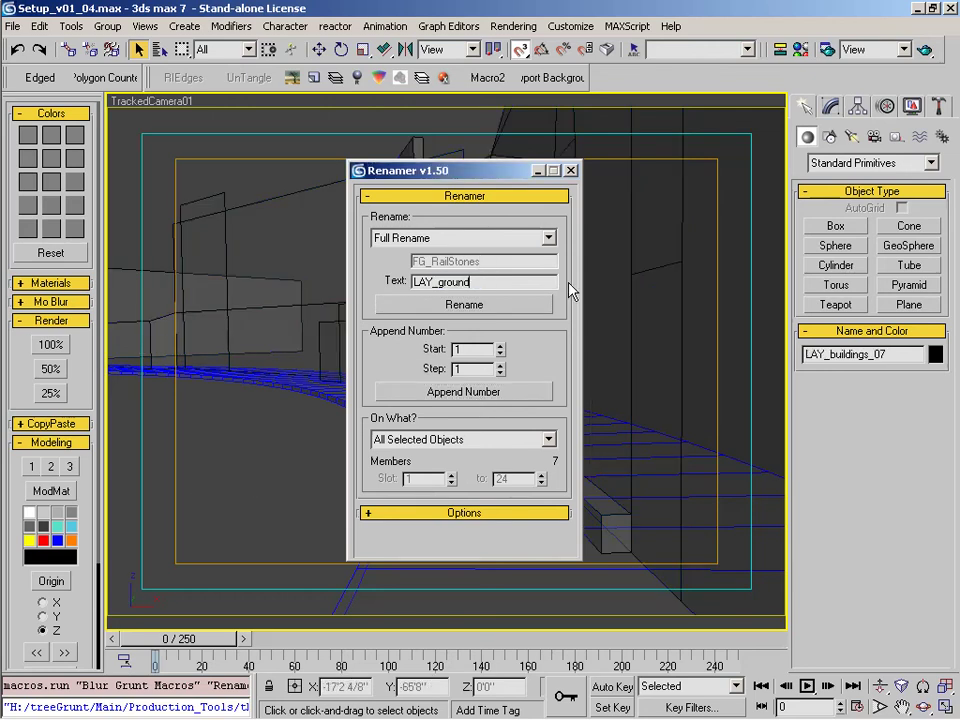
{"action": "left_click", "coordinate": [521, 302]}
{"action": "left_click", "coordinate": [489, 392]}
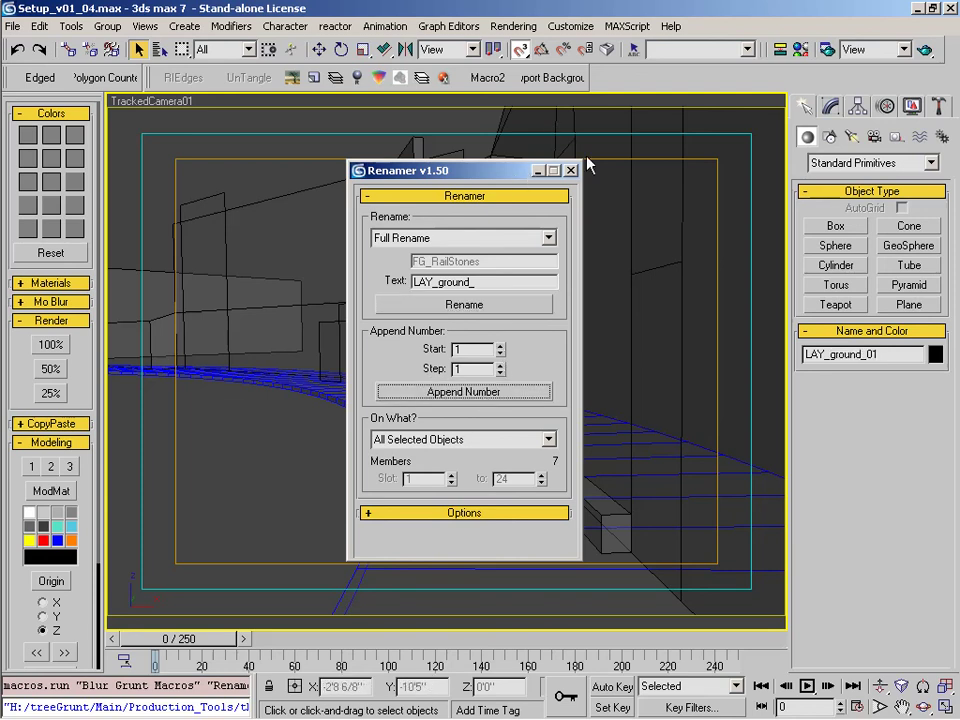
{"action": "left_click_drag", "start_coordinate": [580, 170], "coordinate": [651, 170]}
{"action": "left_click", "coordinate": [641, 170]}
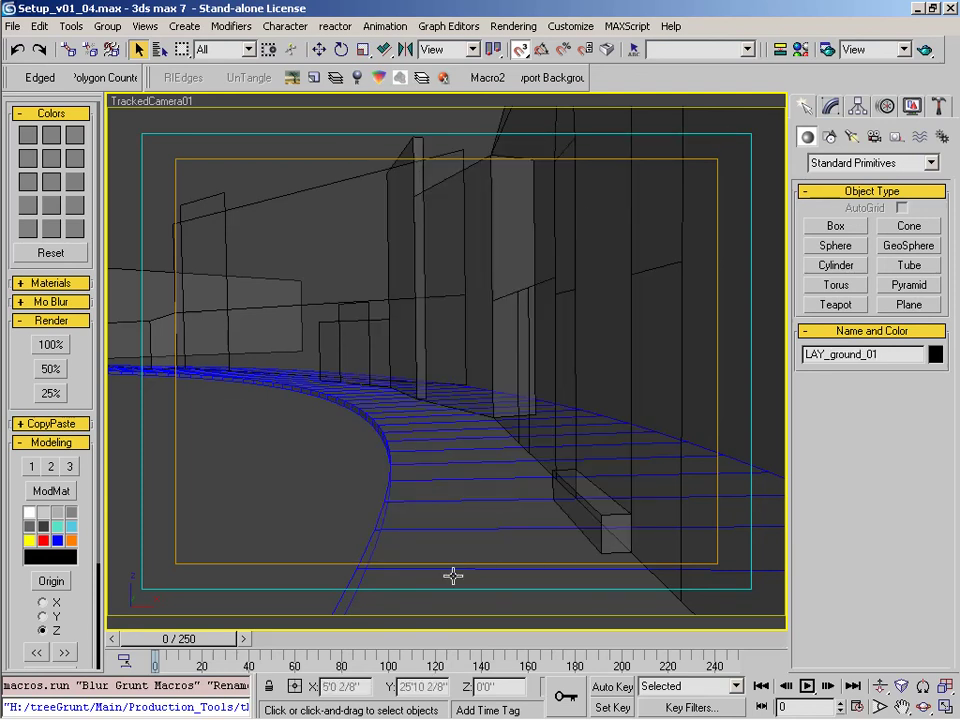
- Select LAY_buildings_01 through LAY_buildings_06 together with LAY_ground_01 and open theOnion layer manager
{"action": "mouse_move", "coordinate": [185, 638]}
{"action": "left_mouse_down"}
{"action": "mouse_move", "coordinate": [244, 641]}
{"action": "mouse_move", "coordinate": [190, 639]}
{"action": "left_mouse_up"}
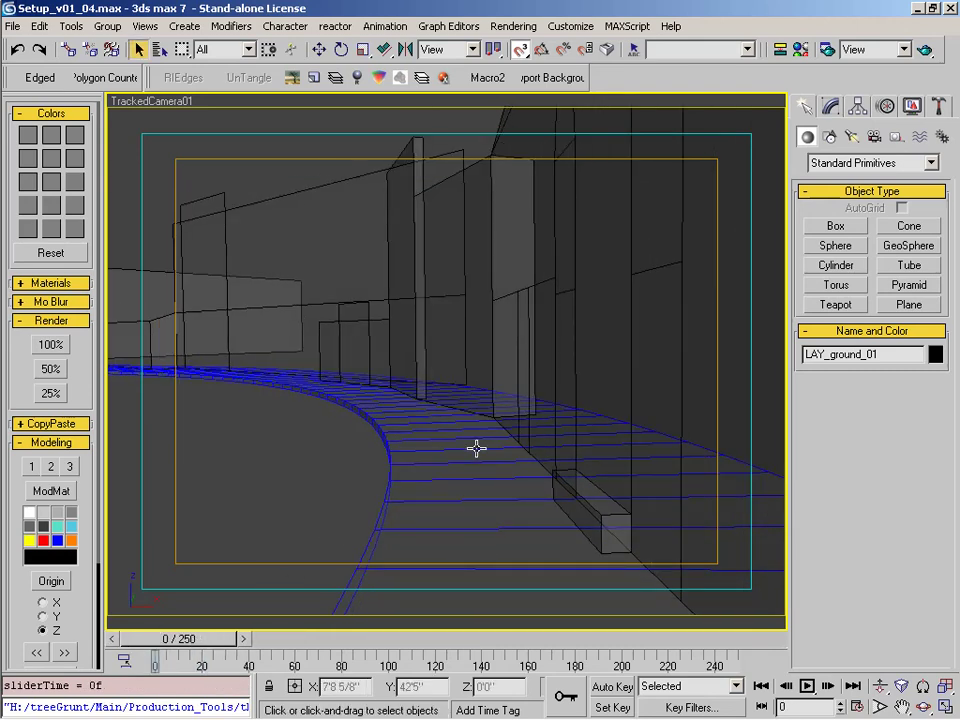
{"action": "key", "text": "h"}
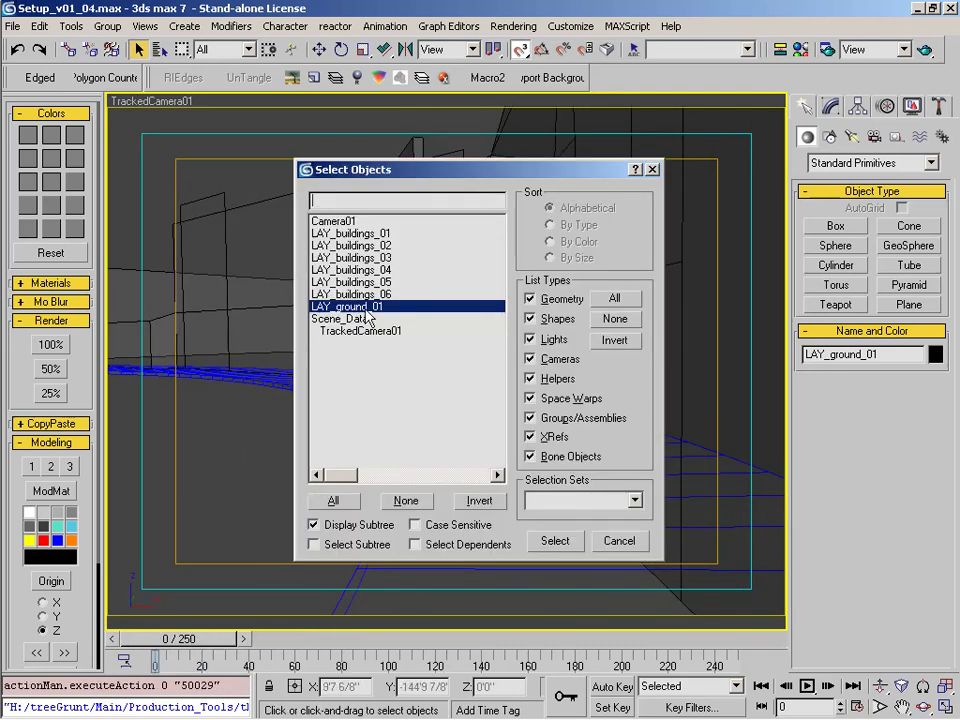
{"action": "left_click_drag", "start_coordinate": [362, 236], "coordinate": [352, 306]}
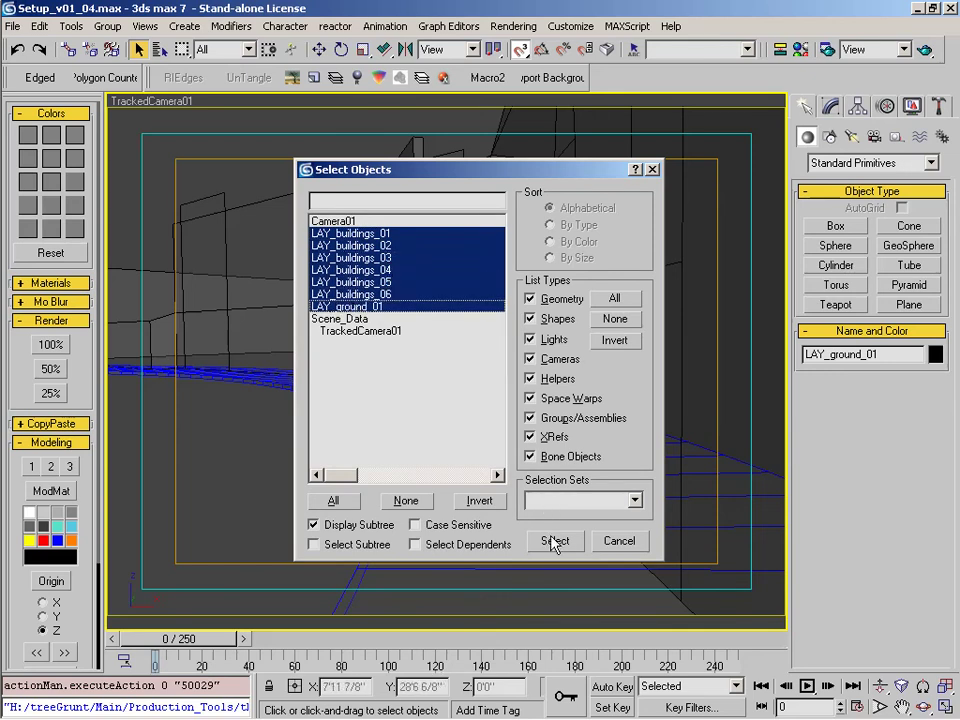
{"action": "left_click", "coordinate": [553, 540]}
{"action": "left_click", "coordinate": [313, 77]}
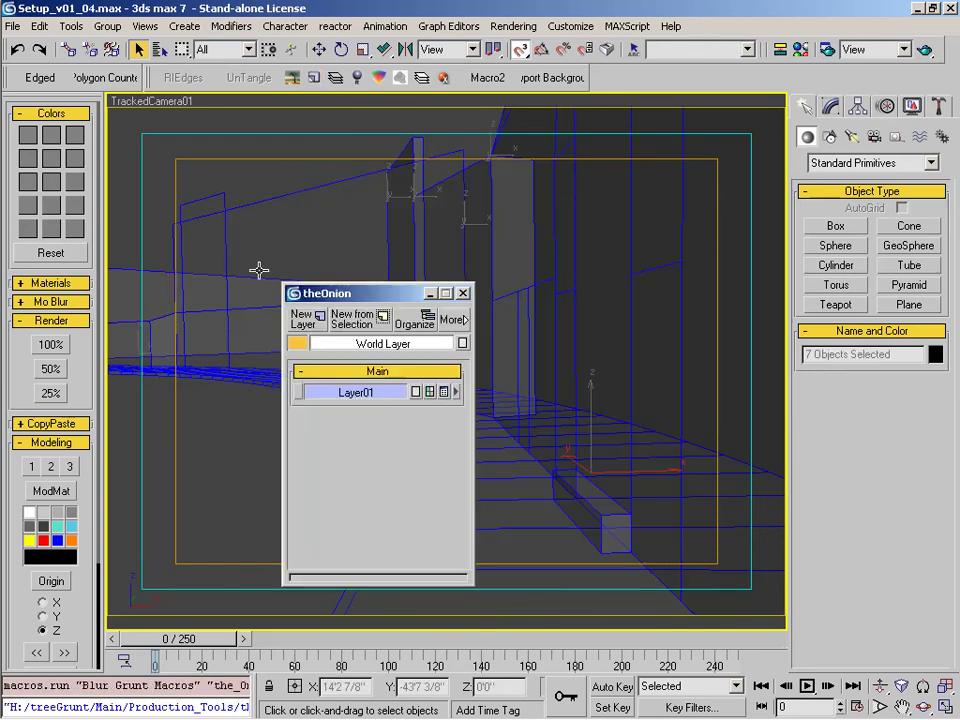
{"action": "left_click", "coordinate": [457, 398]}
{"action": "left_click", "coordinate": [484, 403]}
{"action": "left_click_drag", "start_coordinate": [397, 299], "coordinate": [236, 266]}
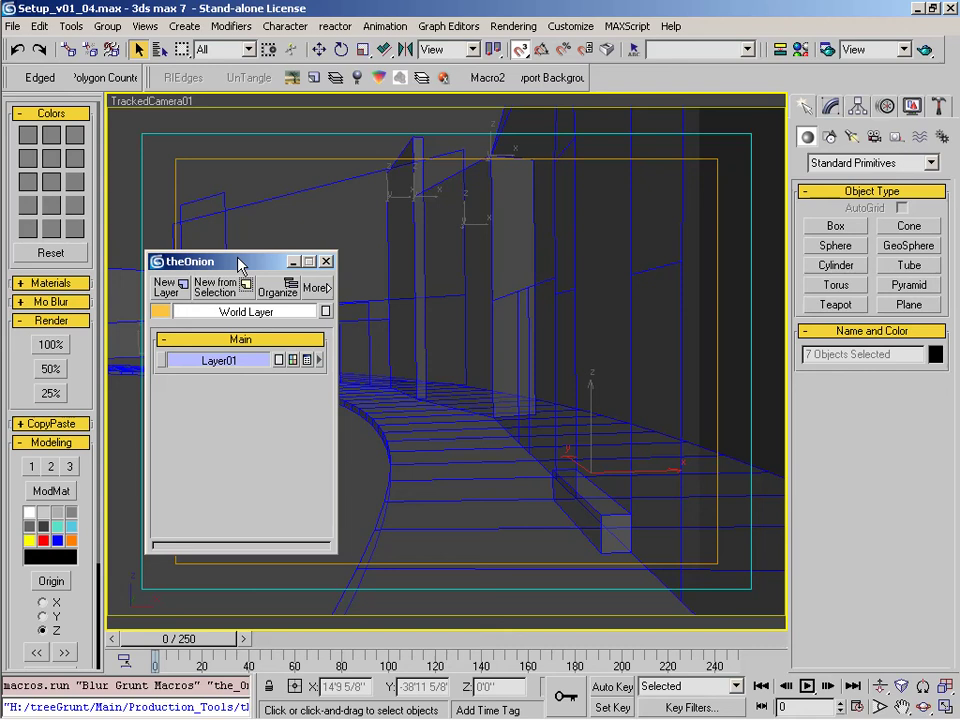
{"action": "left_click_drag", "start_coordinate": [236, 263], "coordinate": [243, 261]}
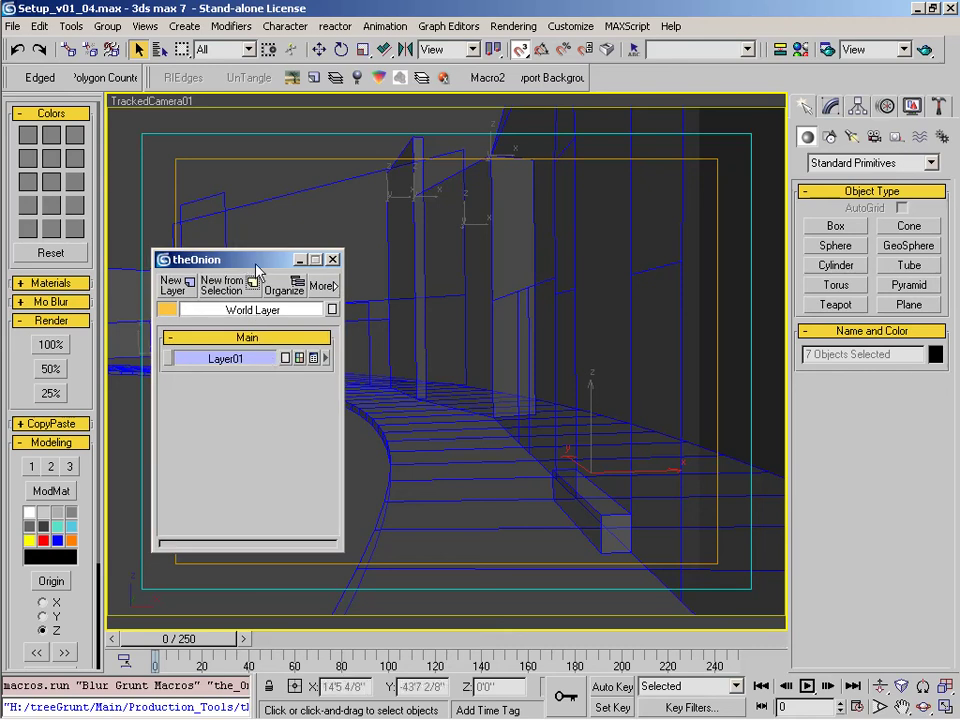
- Rename Layer01 to Layout in its layer properties
{"action": "left_click_drag", "start_coordinate": [256, 266], "coordinate": [252, 158]}
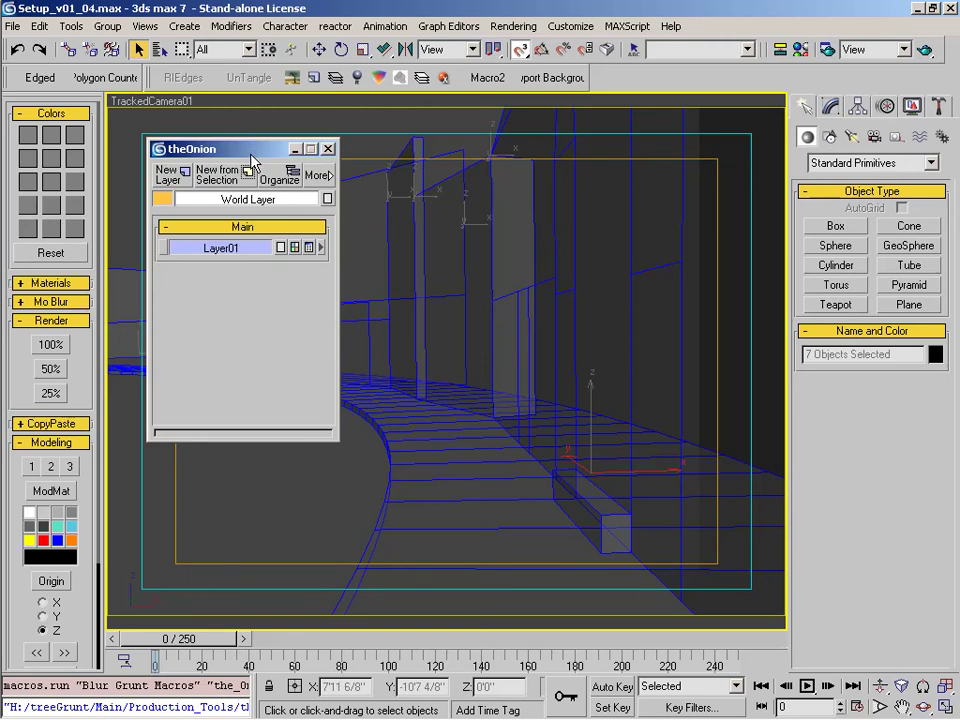
{"action": "right_click", "coordinate": [320, 247]}
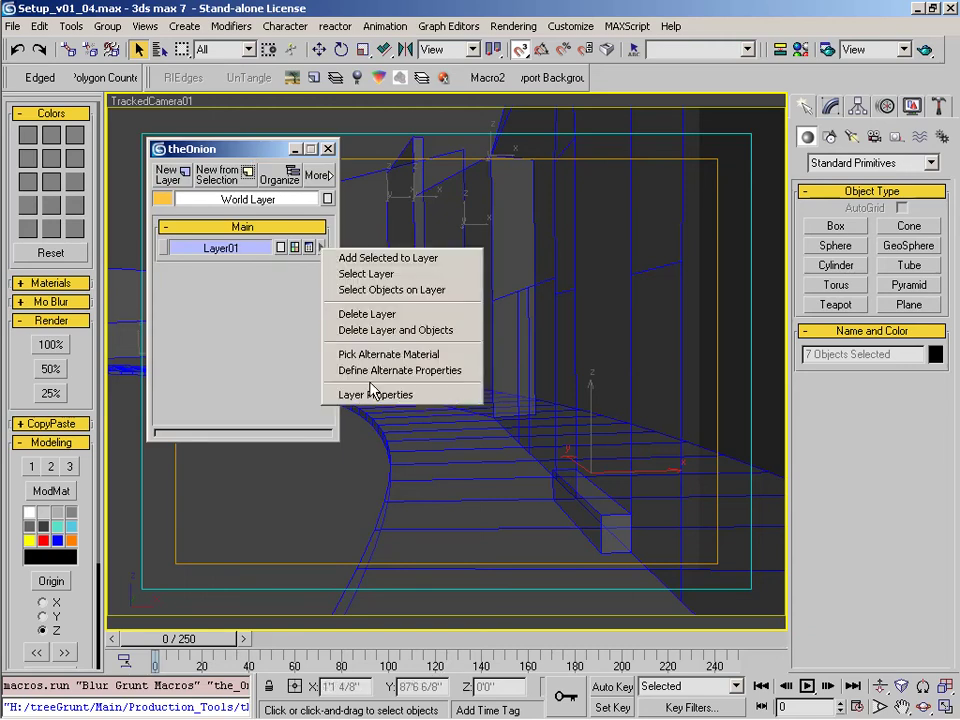
{"action": "left_click", "coordinate": [369, 393]}
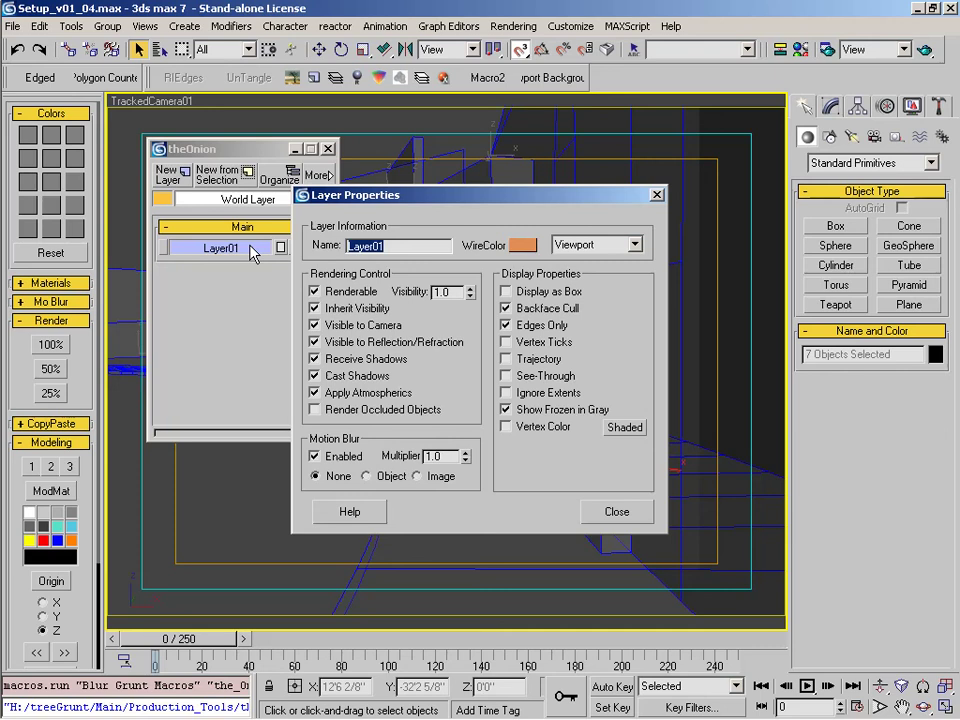
{"action": "type", "text": "Layout"}
{"action": "key", "text": "Return"}
- Select Camera01, Scene_Data and TrackedCamera01 and create a new layer from that selection
{"action": "key", "text": "h"}
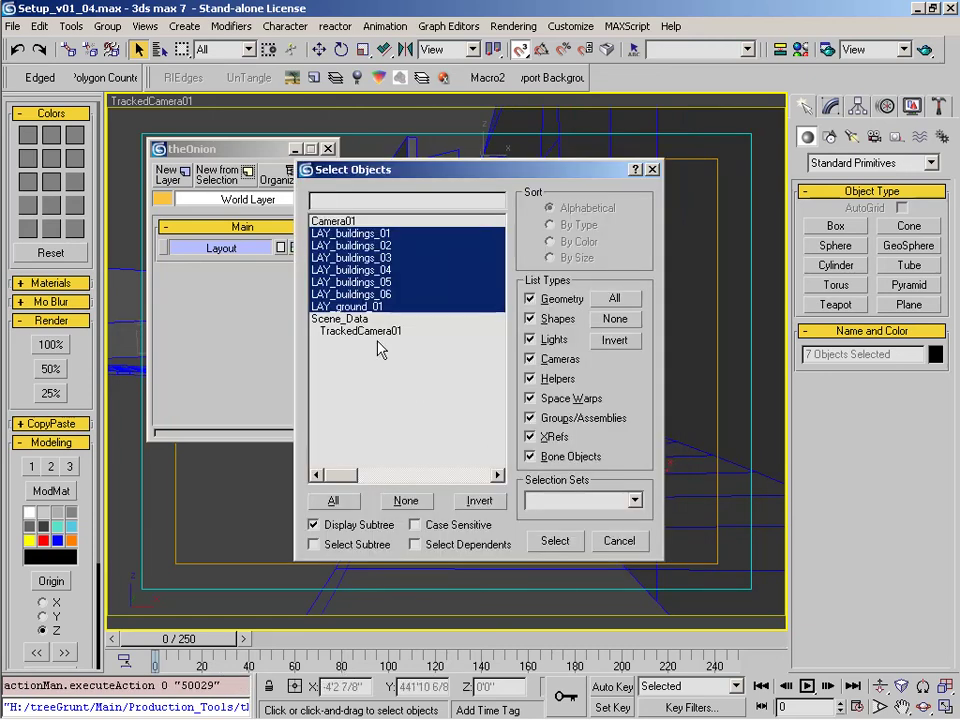
{"action": "left_click_drag", "start_coordinate": [368, 332], "coordinate": [345, 318]}
{"action": "left_click", "coordinate": [552, 540]}
{"action": "left_click", "coordinate": [217, 174]}
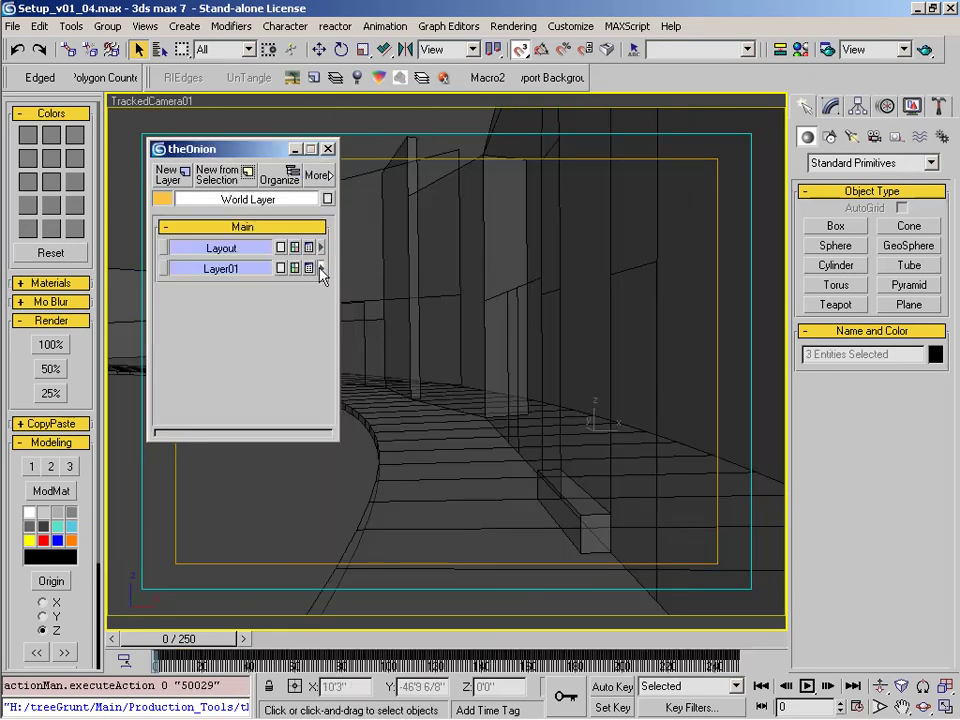
- Rename the new camera objects' layer to Camera and close the layer manager
{"action": "left_click", "coordinate": [320, 268]}
{"action": "left_click", "coordinate": [372, 414]}
{"action": "double_click", "coordinate": [395, 247]}
{"action": "type", "text": "Camera"}
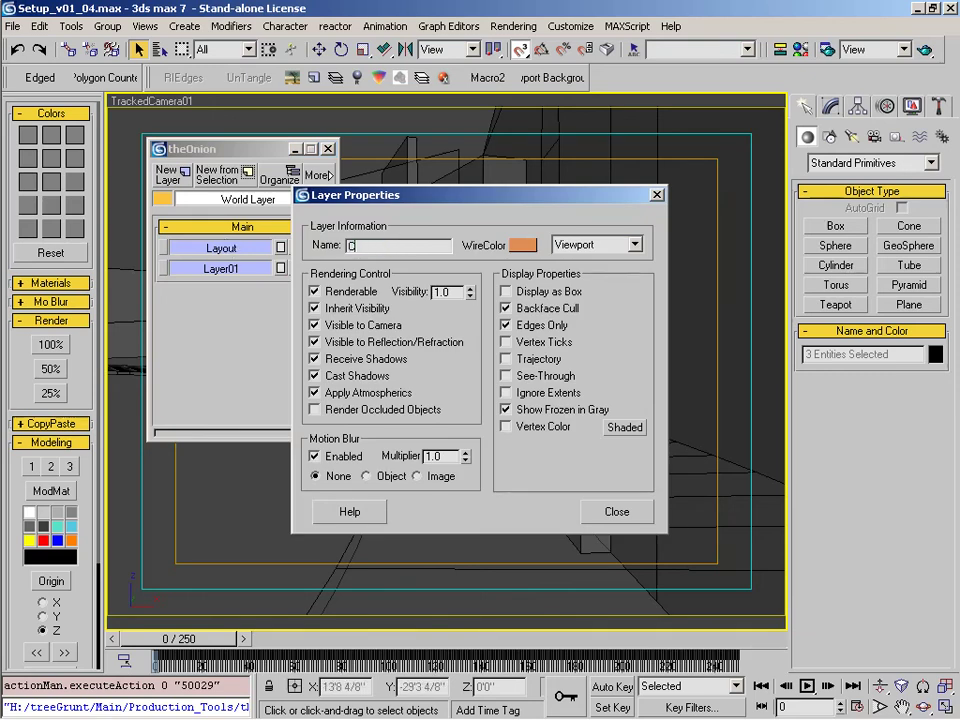
{"action": "left_click", "coordinate": [616, 511]}
{"action": "left_click", "coordinate": [327, 149]}
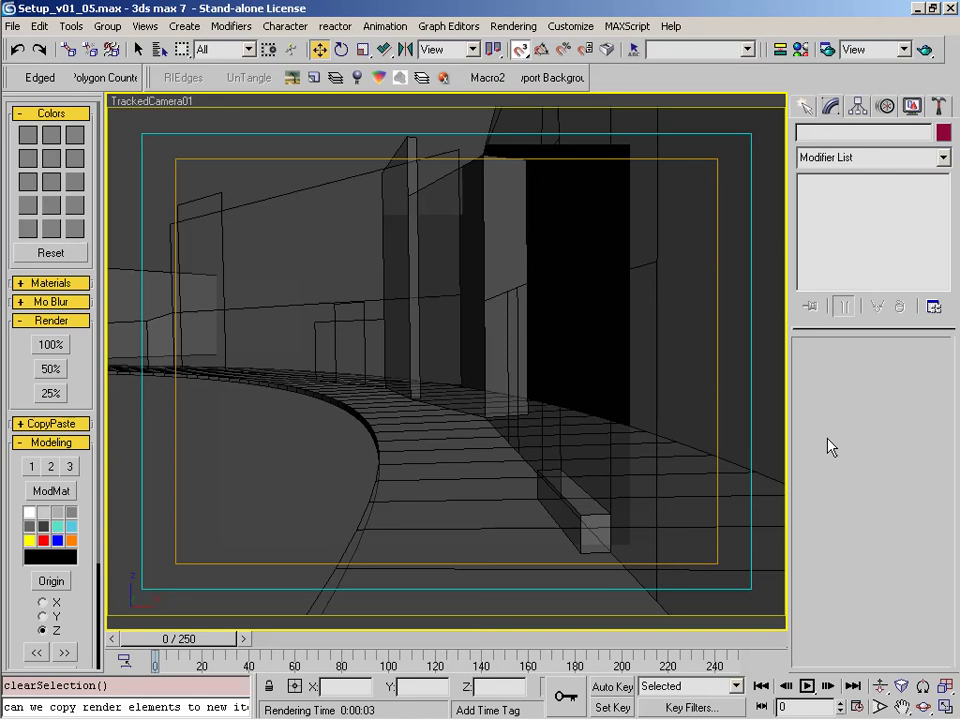
- Open the render setup and assign VRay Adv 1.47.03 as the production renderer
{"action": "left_click_drag", "start_coordinate": [535, 315], "coordinate": [476, 317]}
{"action": "right_click", "coordinate": [476, 317]}
{"action": "left_click", "coordinate": [440, 281]}
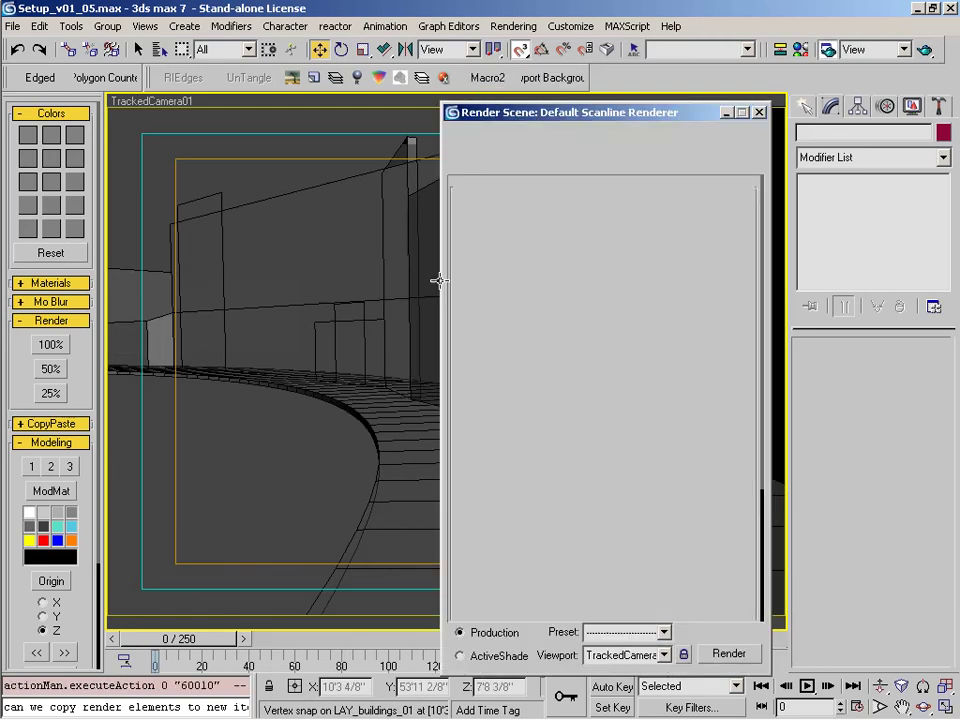
{"action": "scroll", "coordinate": [684, 524], "scroll_direction": "down", "scroll_amount": 5}
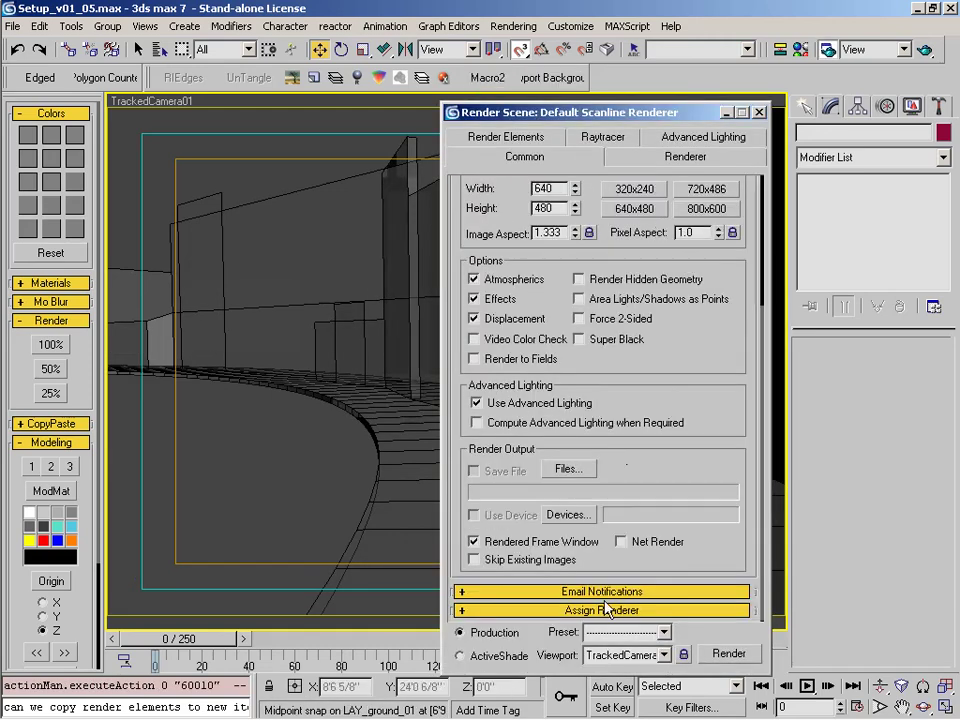
{"action": "left_click", "coordinate": [694, 612]}
{"action": "left_click", "coordinate": [696, 529]}
{"action": "double_click", "coordinate": [522, 342]}
- Set the adaptive subdivision sampler's maximum rate to 1 and turn on VRay indirect illumination
{"action": "left_click", "coordinate": [555, 142]}
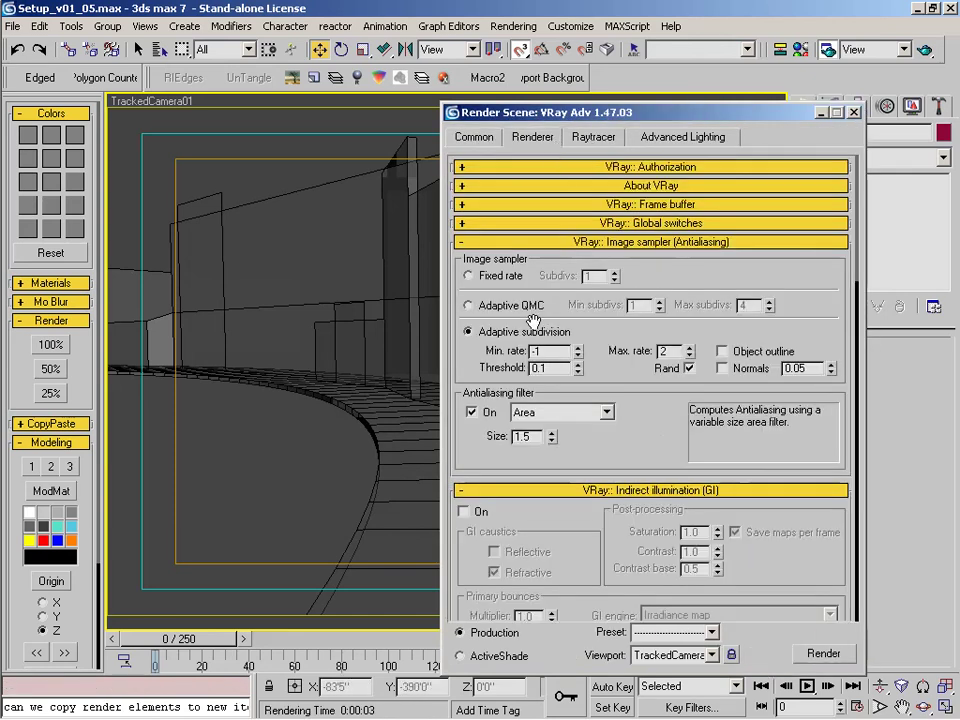
{"action": "scroll", "coordinate": [690, 308], "scroll_direction": "down", "scroll_amount": 2}
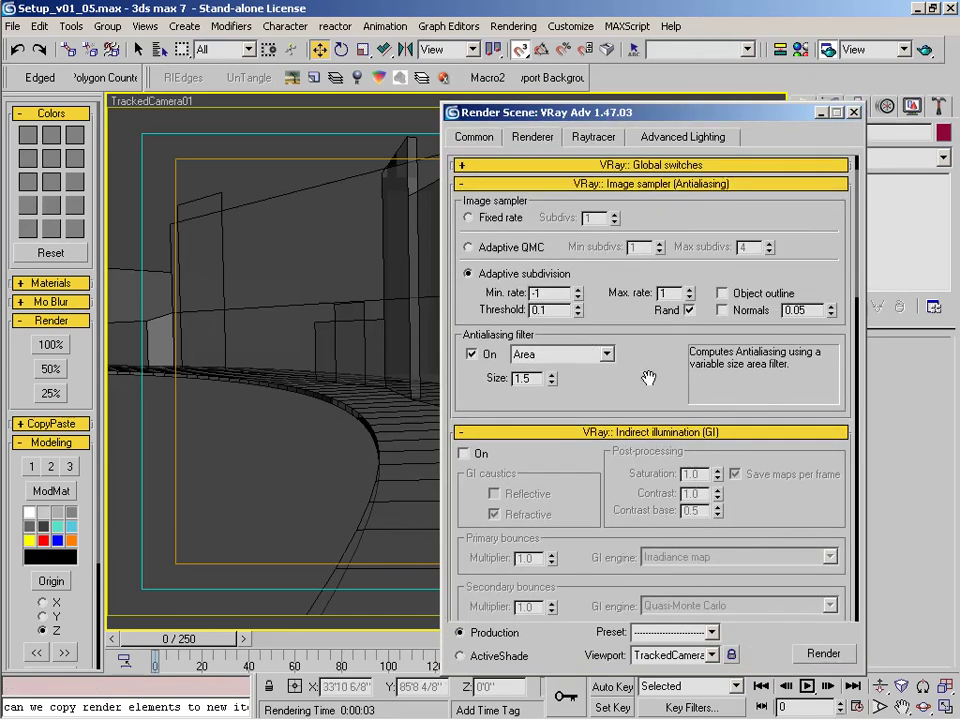
{"action": "left_click_drag", "start_coordinate": [643, 377], "coordinate": [624, 206]}
{"action": "left_click", "coordinate": [479, 287]}
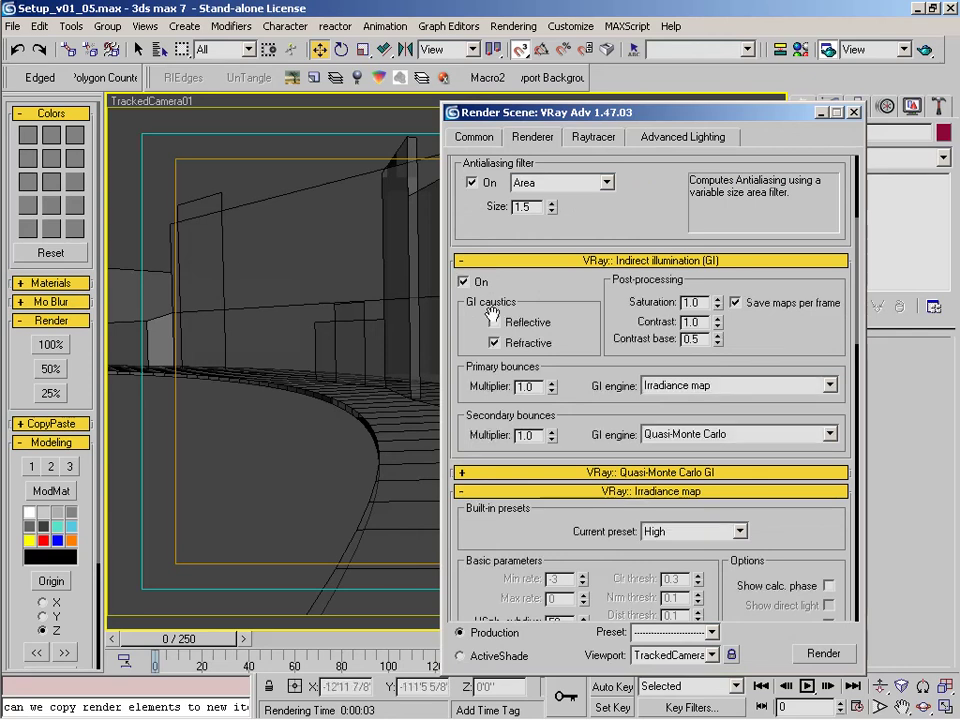
- Set the secondary bounces multiplier to 0.0 in the VRay indirect illumination settings
{"action": "scroll", "coordinate": [583, 406], "scroll_direction": "down", "scroll_amount": 2}
{"action": "right_click", "coordinate": [552, 371]}
{"action": "scroll", "coordinate": [579, 358], "scroll_direction": "down", "scroll_amount": 1}
{"action": "left_click_drag", "start_coordinate": [587, 340], "coordinate": [581, 294]}
{"action": "left_click_drag", "start_coordinate": [557, 400], "coordinate": [560, 413]}
- Use the Low irradiance map preset and set HSph. subdivs to 20
{"action": "left_click", "coordinate": [712, 415]}
{"action": "left_click", "coordinate": [686, 456]}
{"action": "double_click", "coordinate": [558, 505]}
{"action": "type", "text": "20"}
{"action": "key", "text": "Return"}
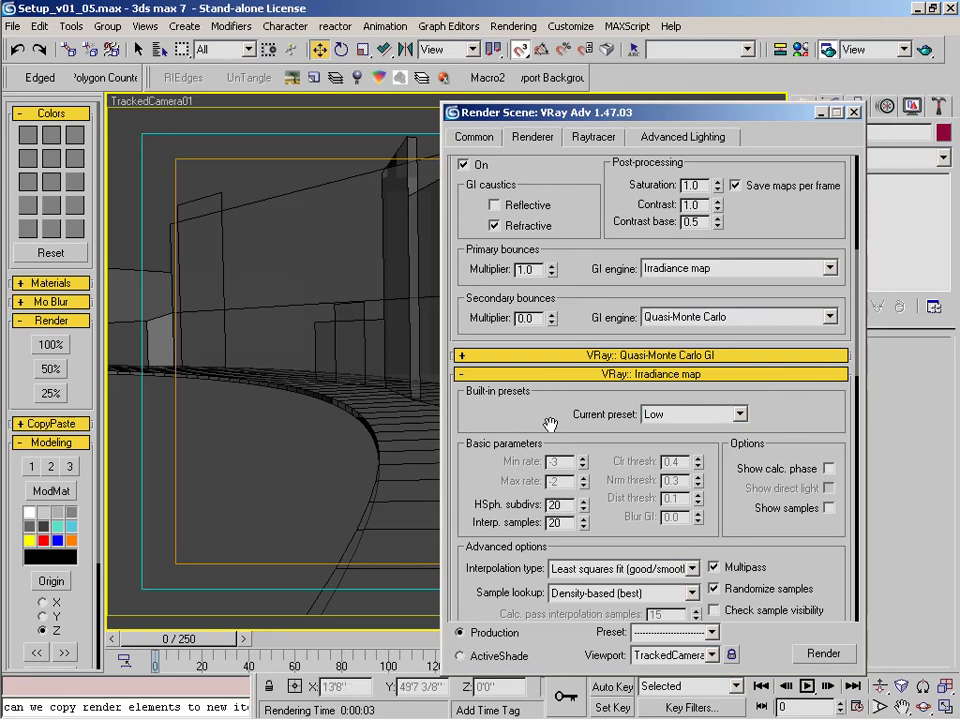
- Override the VRay GI environment skylight with a pale blue colour of red 207, green 219 and blue 237
{"action": "scroll", "coordinate": [553, 366], "scroll_direction": "down", "scroll_amount": 3}
{"action": "scroll", "coordinate": [536, 389], "scroll_direction": "down", "scroll_amount": 3}
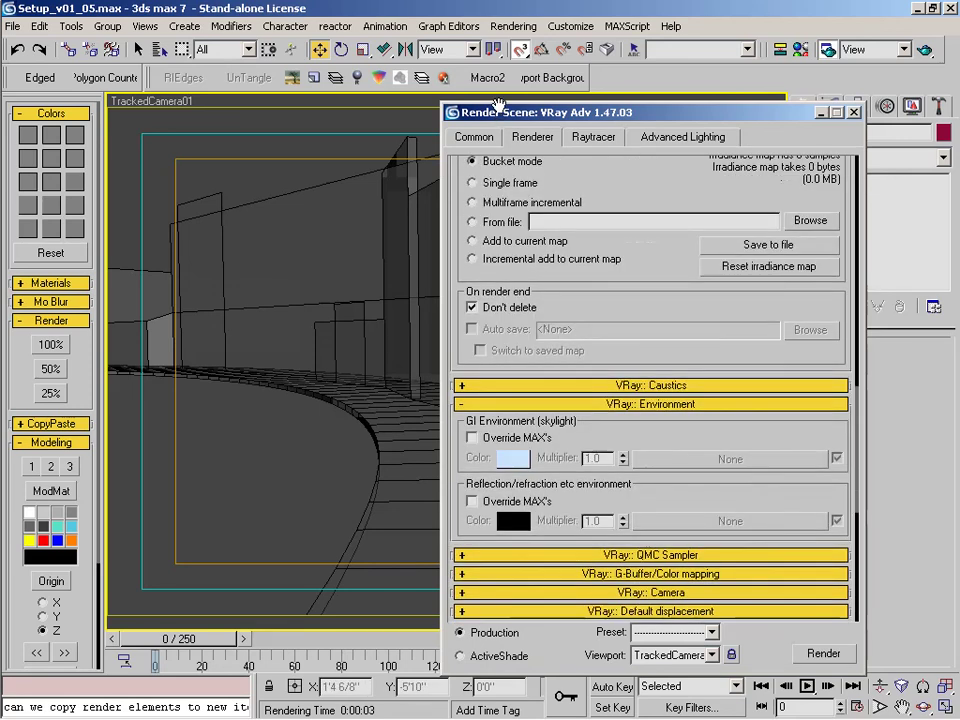
{"action": "left_click", "coordinate": [472, 438]}
{"action": "left_click", "coordinate": [513, 458]}
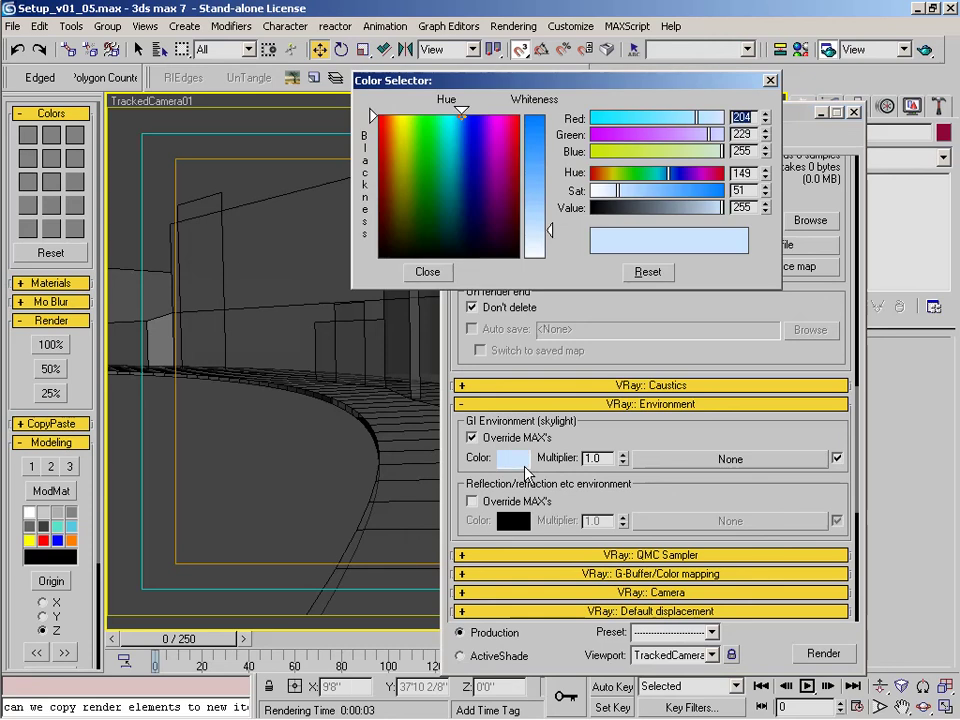
{"action": "key", "text": "Tab"}
{"action": "type", "text": "217"}
{"action": "key", "text": "Return"}
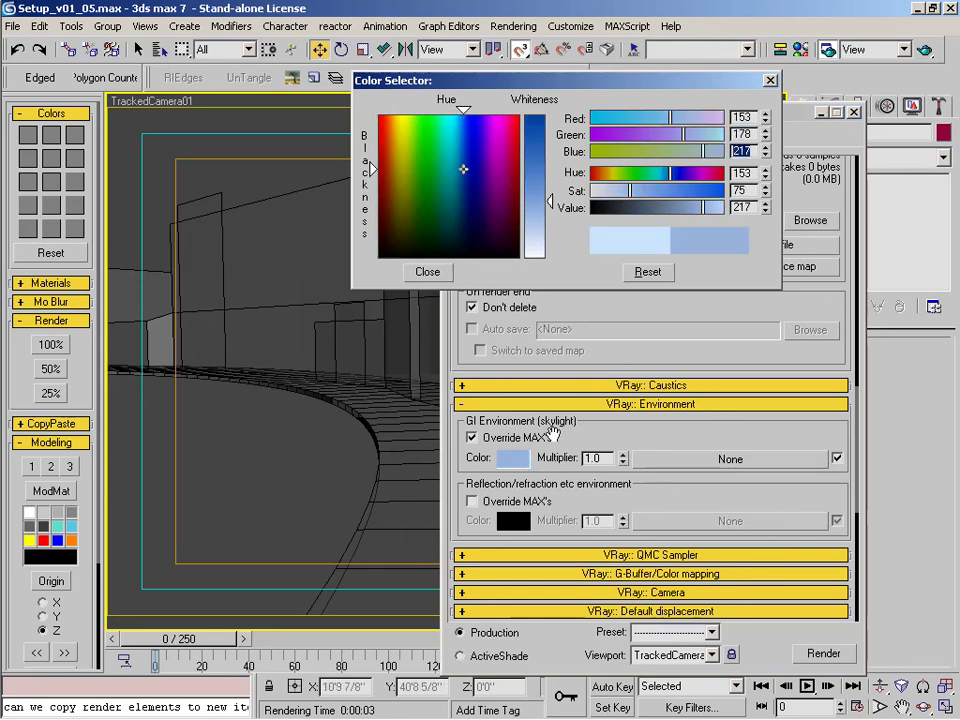
{"action": "left_click_drag", "start_coordinate": [549, 202], "coordinate": [541, 232]}
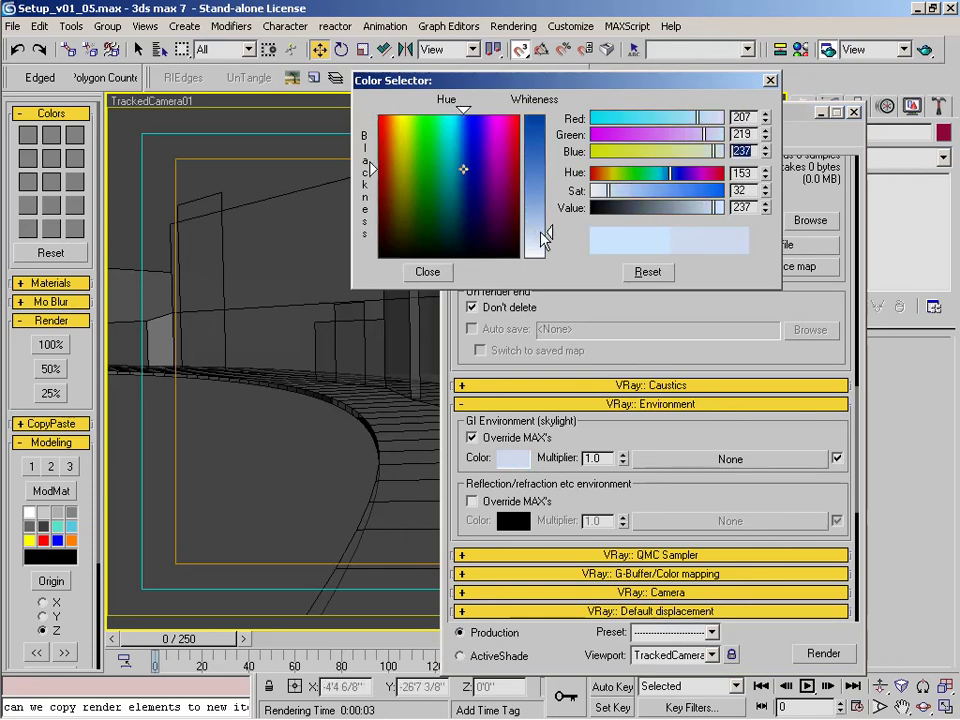
{"action": "left_click", "coordinate": [427, 273]}
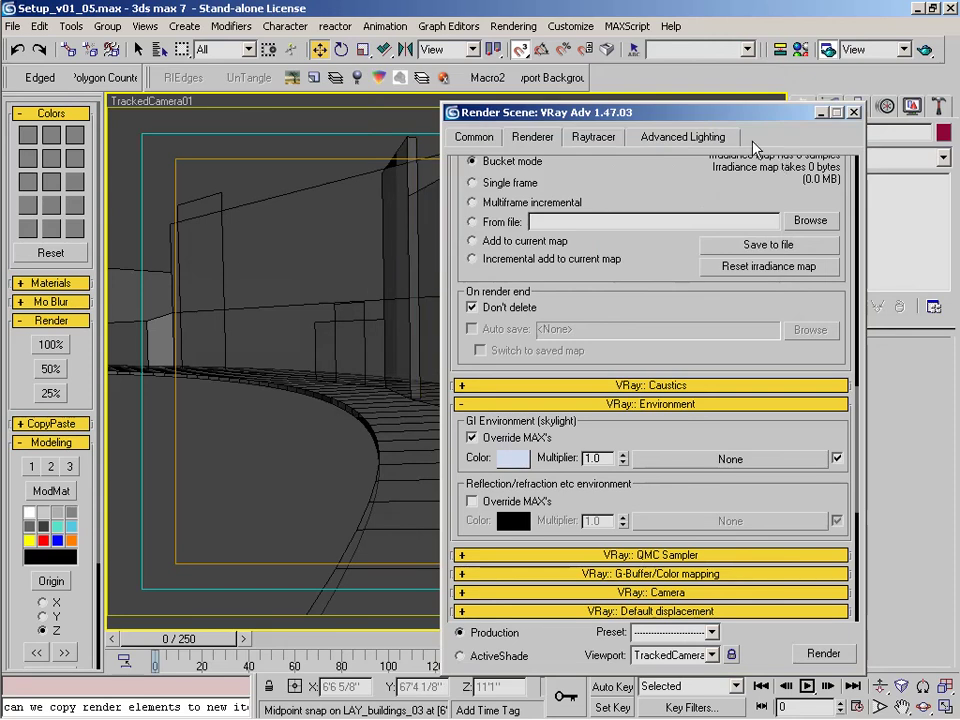
- Check the common render parameters and output size, and close the render setup
{"action": "left_click", "coordinate": [490, 139]}
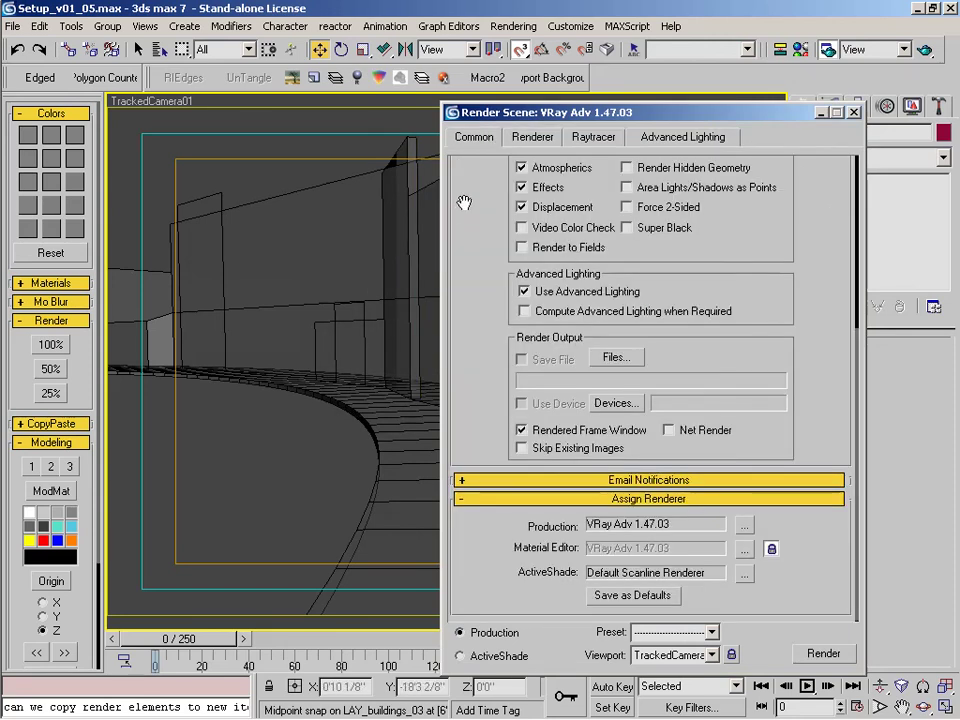
{"action": "scroll", "coordinate": [476, 210], "scroll_direction": "up", "scroll_amount": 5}
{"action": "scroll", "coordinate": [482, 208], "scroll_direction": "up", "scroll_amount": 2}
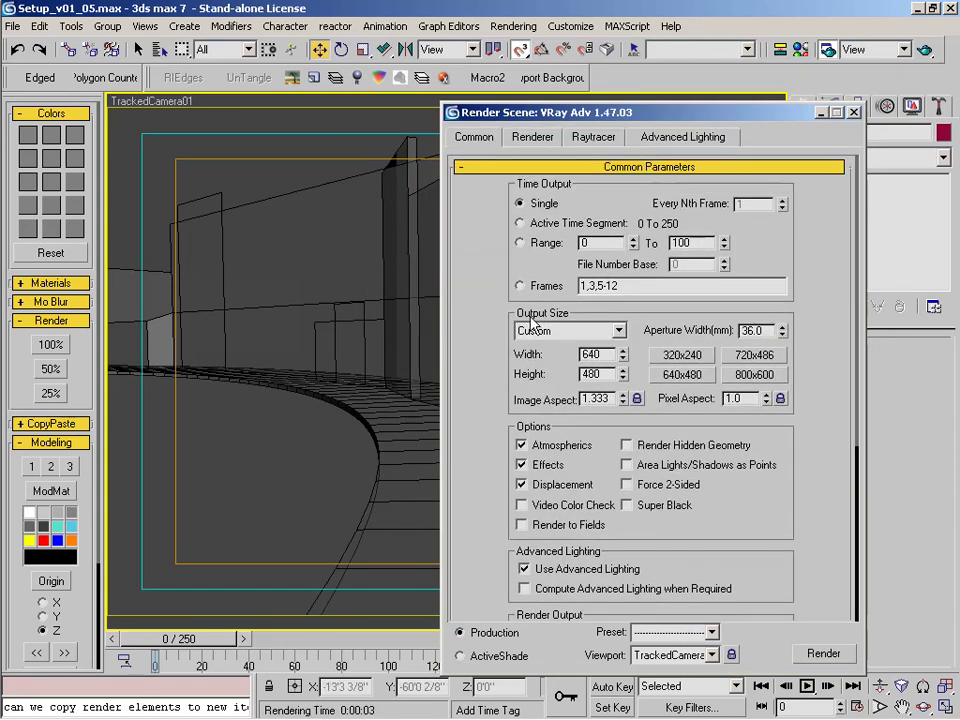
{"action": "left_click", "coordinate": [853, 112]}
- Create a target directional light in the Top view, shining from the northwest toward the centre of the circular walkway
{"action": "key", "text": "z"}
{"action": "key", "text": "t"}
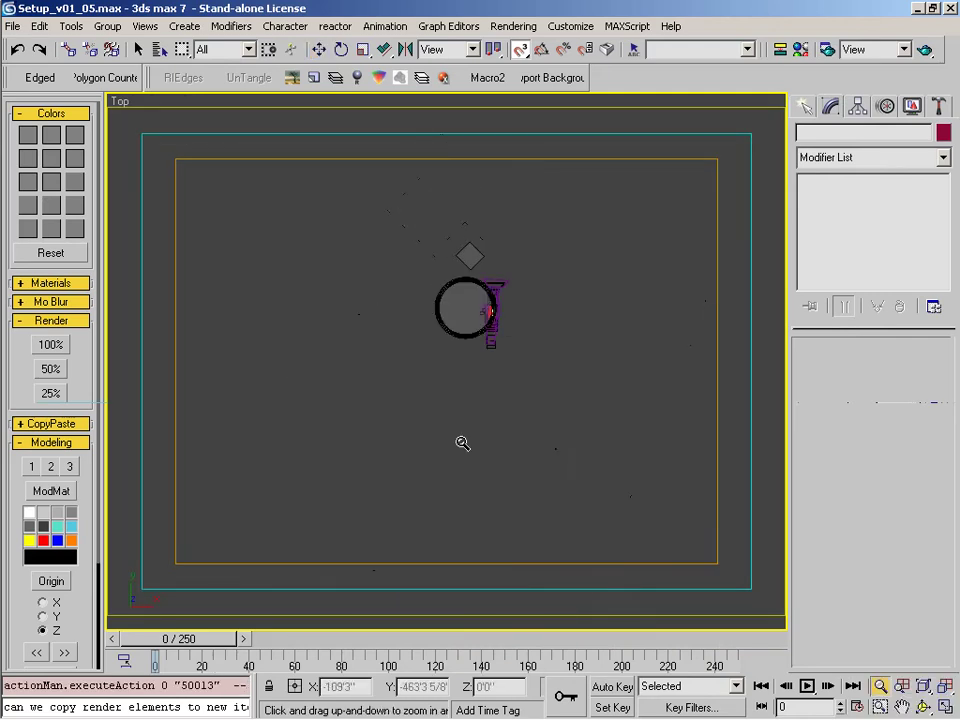
{"action": "left_click", "coordinate": [806, 106]}
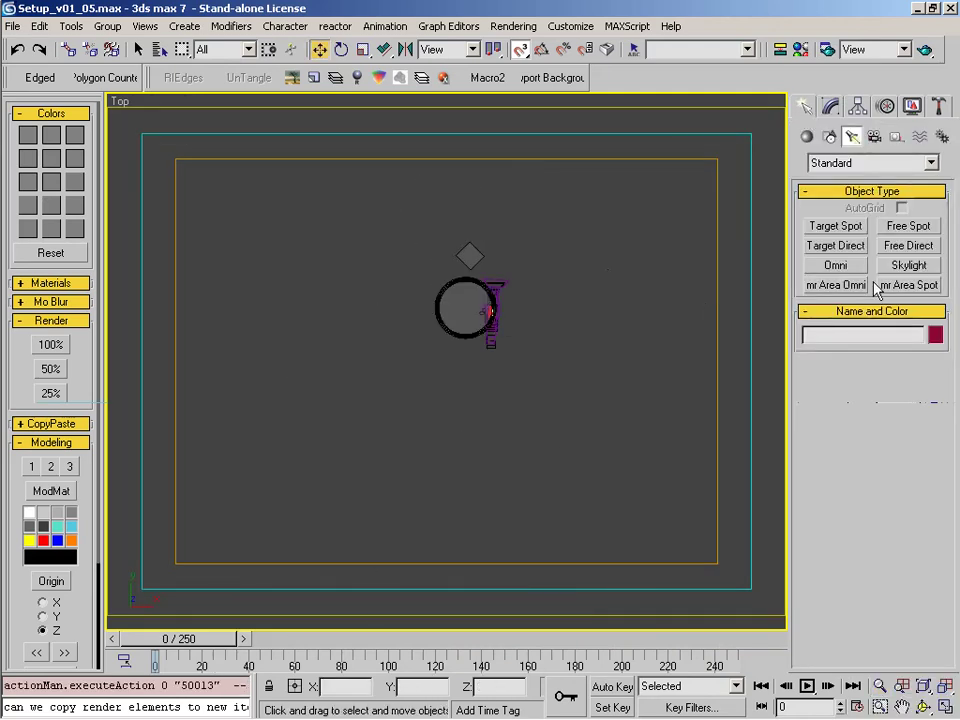
{"action": "left_click", "coordinate": [826, 245]}
{"action": "key", "text": "alt+z"}
{"action": "left_click_drag", "start_coordinate": [490, 343], "coordinate": [497, 240]}
{"action": "right_click", "coordinate": [497, 240]}
{"action": "left_click_drag", "start_coordinate": [207, 163], "coordinate": [437, 277]}
{"action": "key", "text": "w"}
{"action": "middle_click_drag", "start_coordinate": [350, 138], "coordinate": [395, 300]}
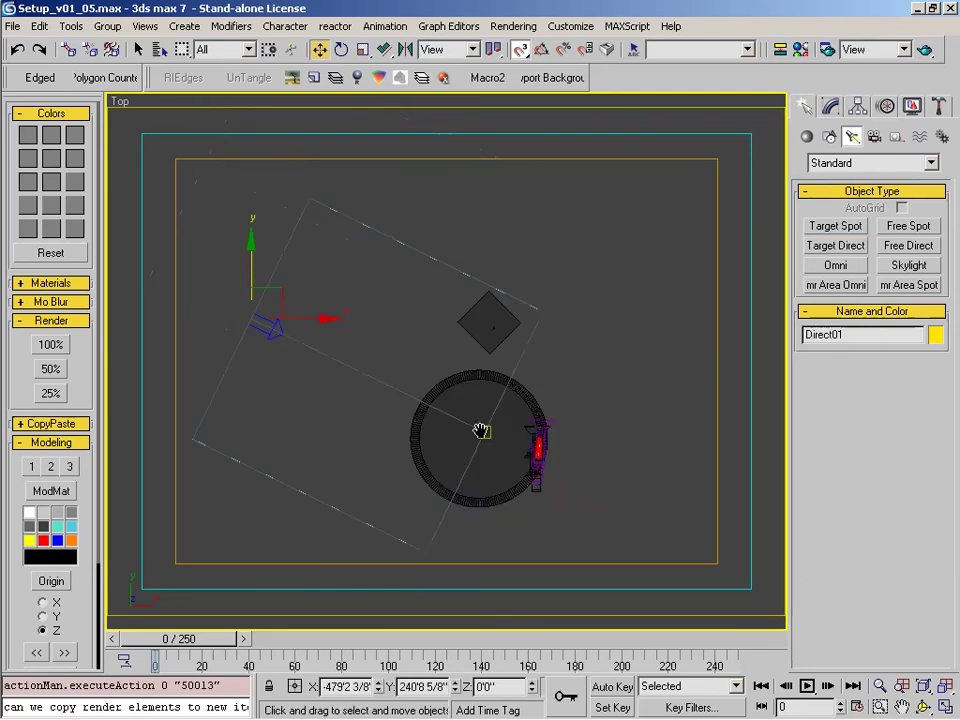
{"action": "right_click", "coordinate": [395, 300]}
{"action": "left_click", "coordinate": [433, 393]}
{"action": "middle_click_drag", "start_coordinate": [497, 336], "coordinate": [427, 372], "text": "alt"}
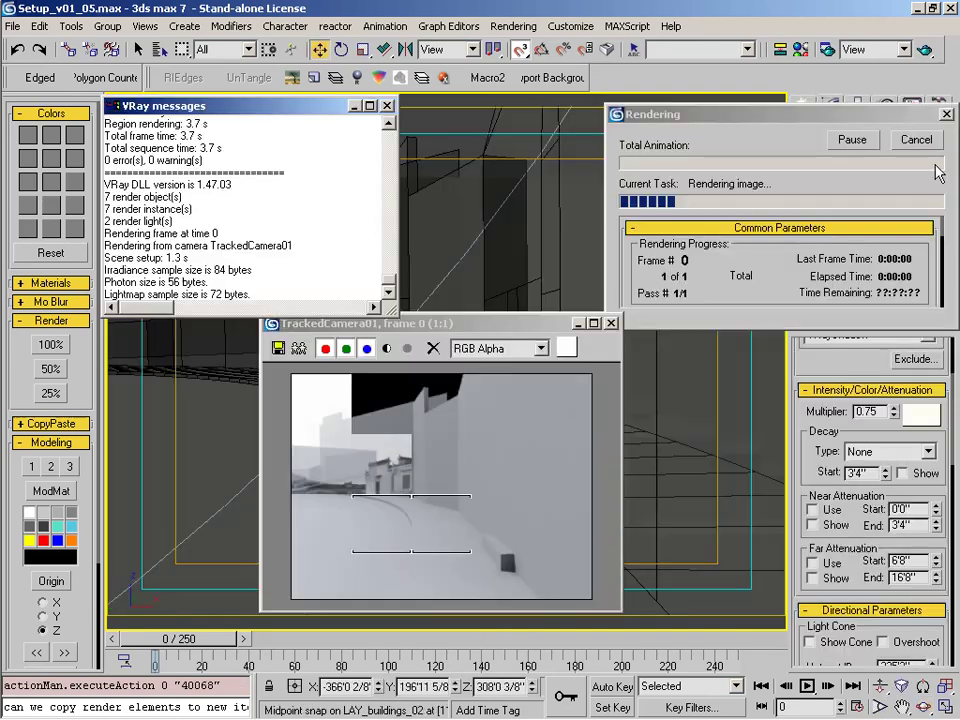
- Cancel the running test render and turn off the environment background map
{"action": "left_click", "coordinate": [915, 139]}
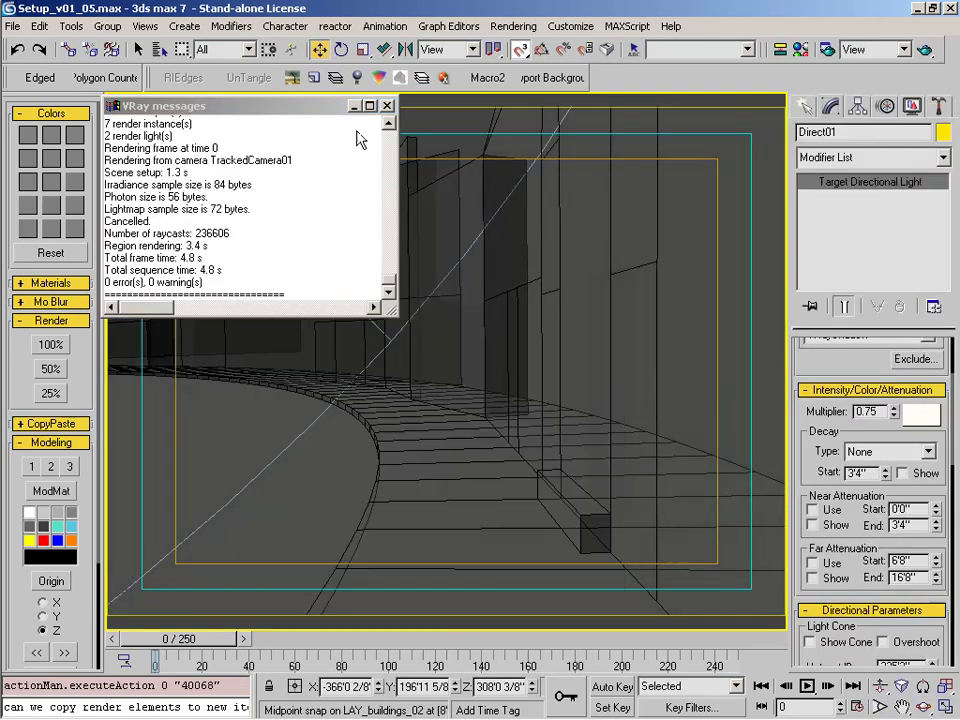
{"action": "left_click", "coordinate": [387, 105]}
{"action": "left_click", "coordinate": [555, 77]}
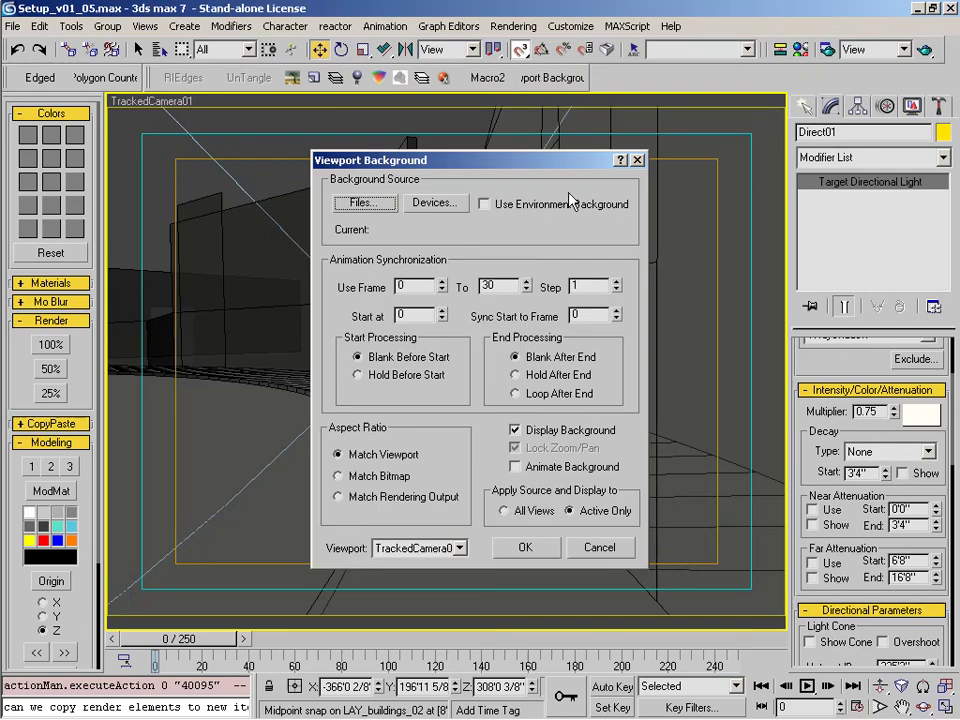
{"action": "left_click", "coordinate": [637, 160]}
{"action": "right_click", "coordinate": [658, 347]}
{"action": "left_click", "coordinate": [561, 270]}
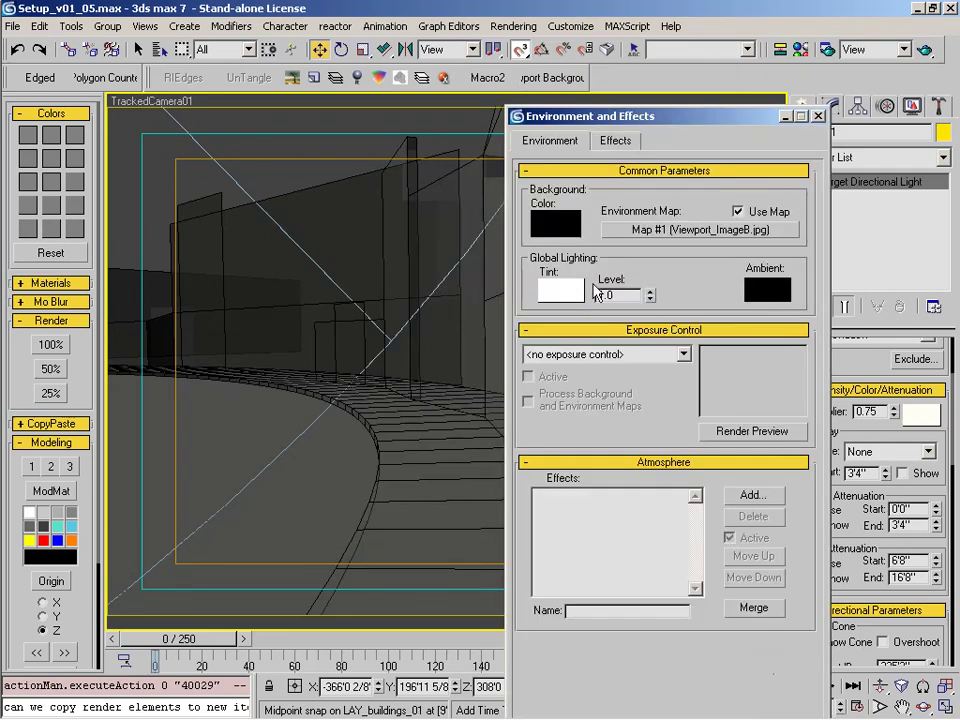
{"action": "left_click", "coordinate": [737, 213]}
{"action": "left_click", "coordinate": [817, 116]}
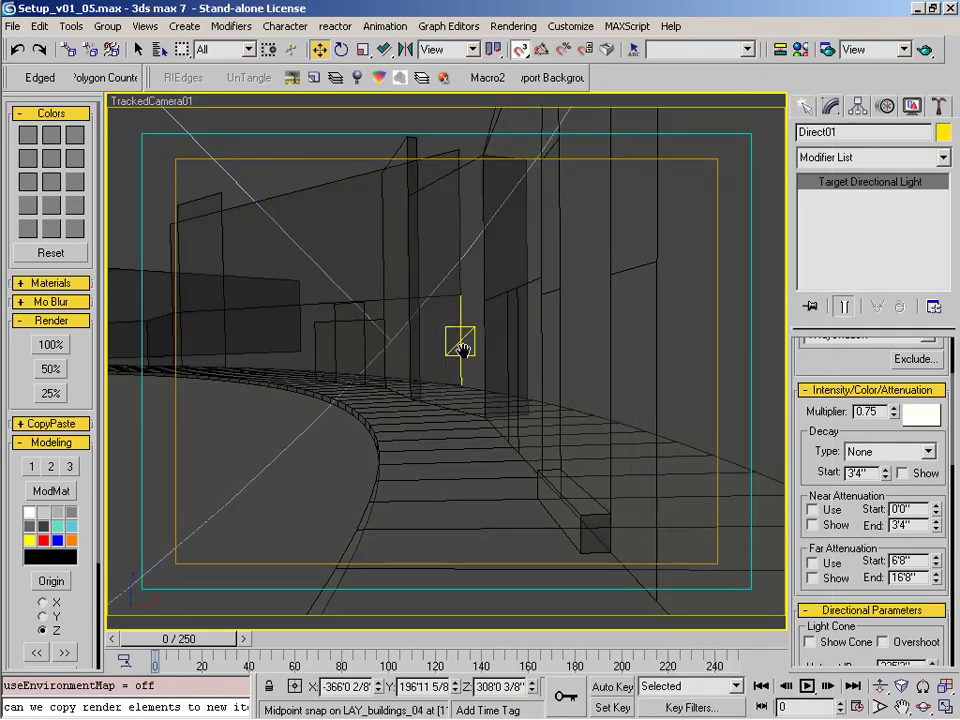
- Assign the opaque 20 - Default material to all scene objects and render a test frame from TrackedCamera01
{"action": "key", "text": "ctrl+a"}
{"action": "key", "text": "m"}
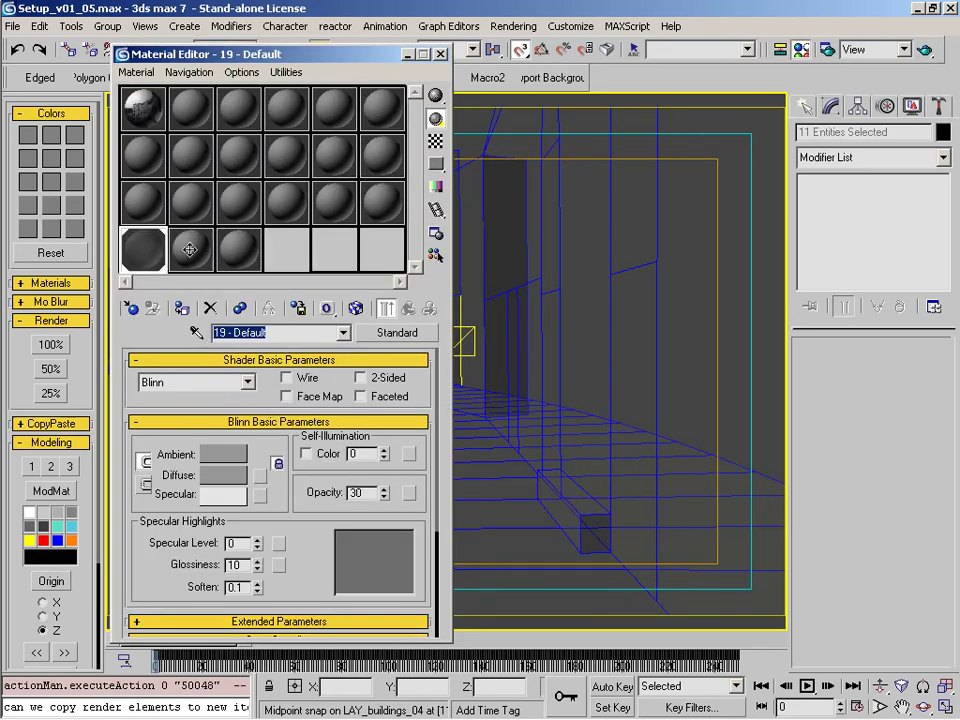
{"action": "left_click", "coordinate": [190, 250]}
{"action": "left_click", "coordinate": [181, 308]}
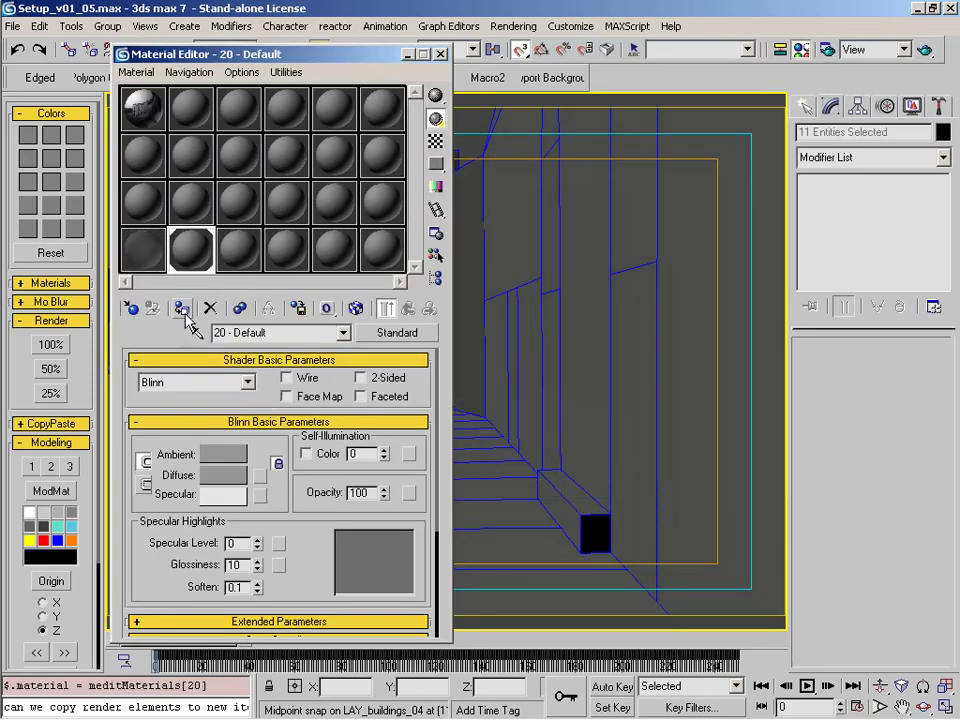
{"action": "left_click", "coordinate": [440, 54]}
{"action": "left_click", "coordinate": [50, 393]}
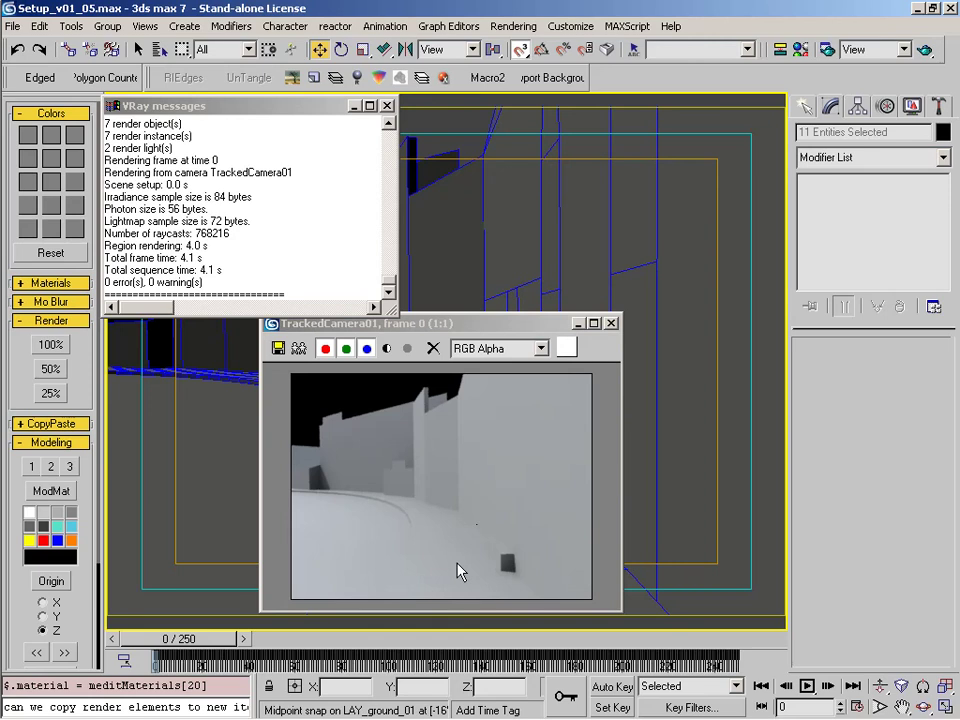
- Set the Direct01 light's intensity multiplier to 1.0 and render another test frame at 50% size
{"action": "key", "text": "h"}
{"action": "double_click", "coordinate": [330, 221]}
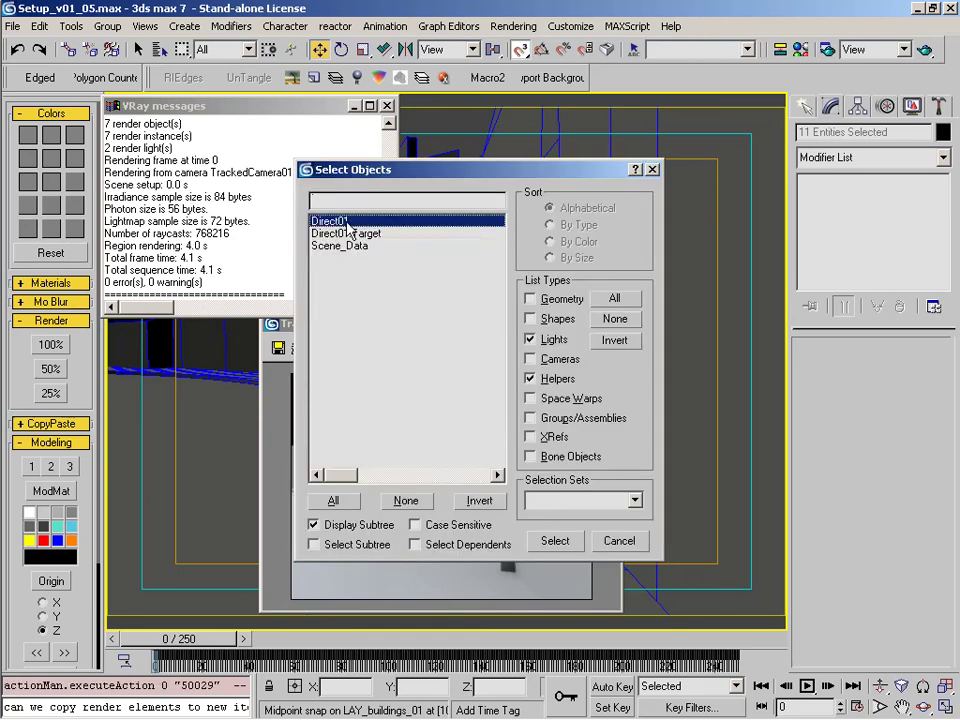
{"action": "type", "text": "1"}
{"action": "key", "text": "Return"}
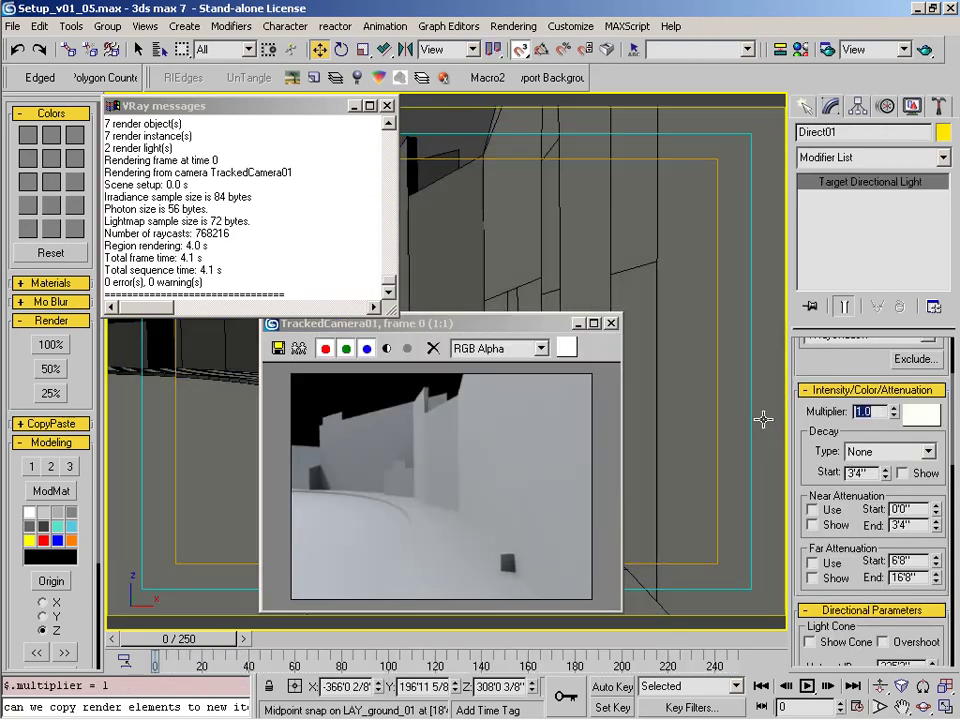
{"action": "left_click", "coordinate": [50, 368]}
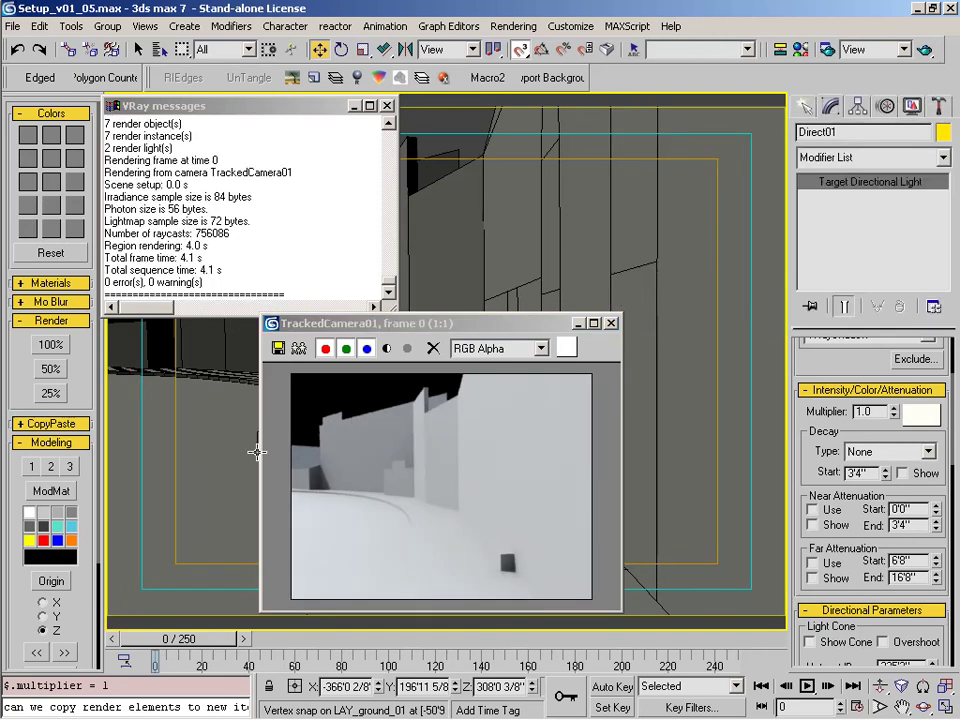
{"action": "left_click_drag", "start_coordinate": [362, 328], "coordinate": [356, 336]}
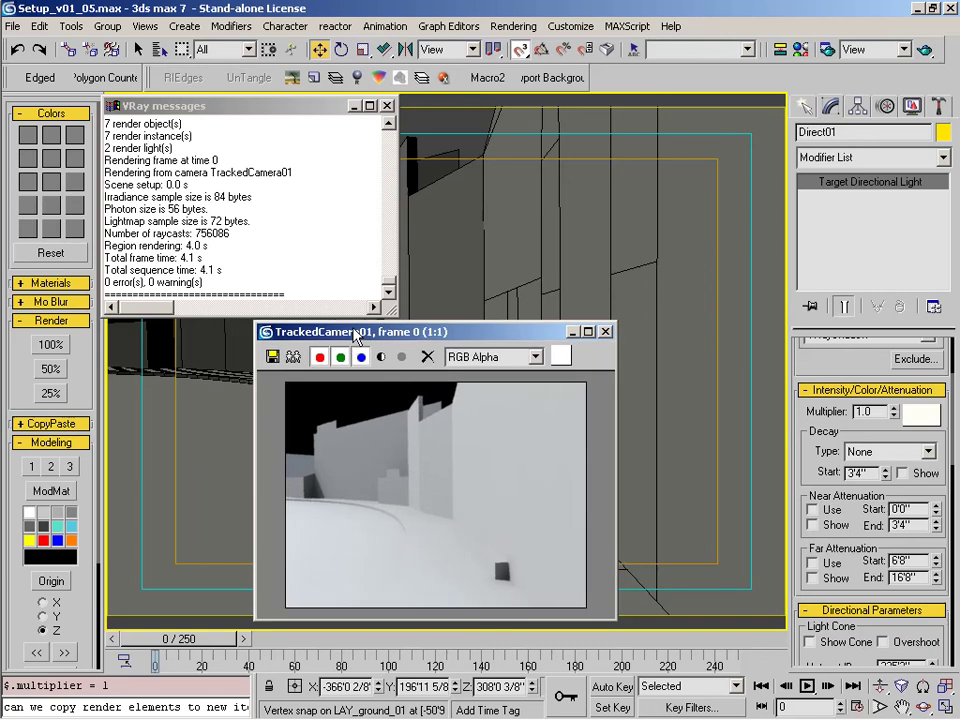
{"action": "left_click_drag", "start_coordinate": [252, 693], "coordinate": [240, 693]}
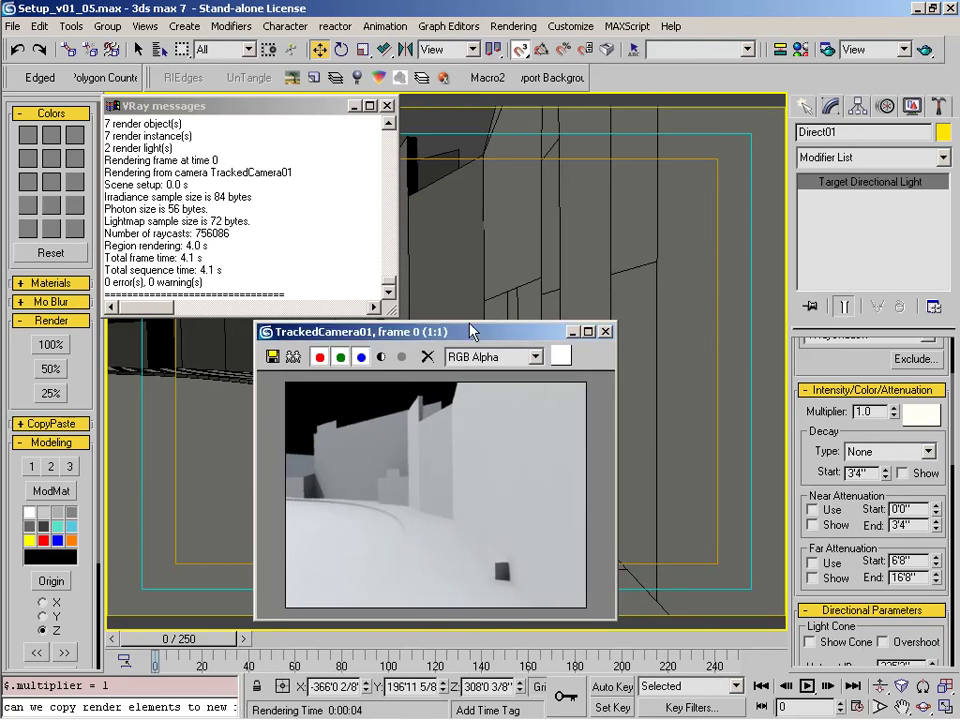
{"action": "left_click_drag", "start_coordinate": [468, 338], "coordinate": [470, 312]}
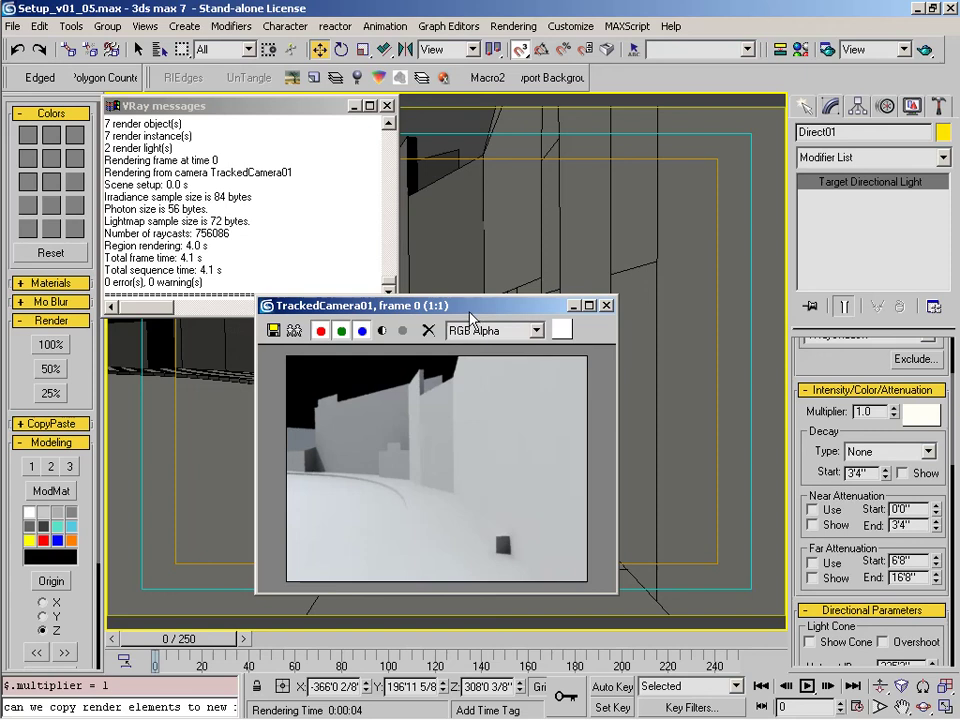